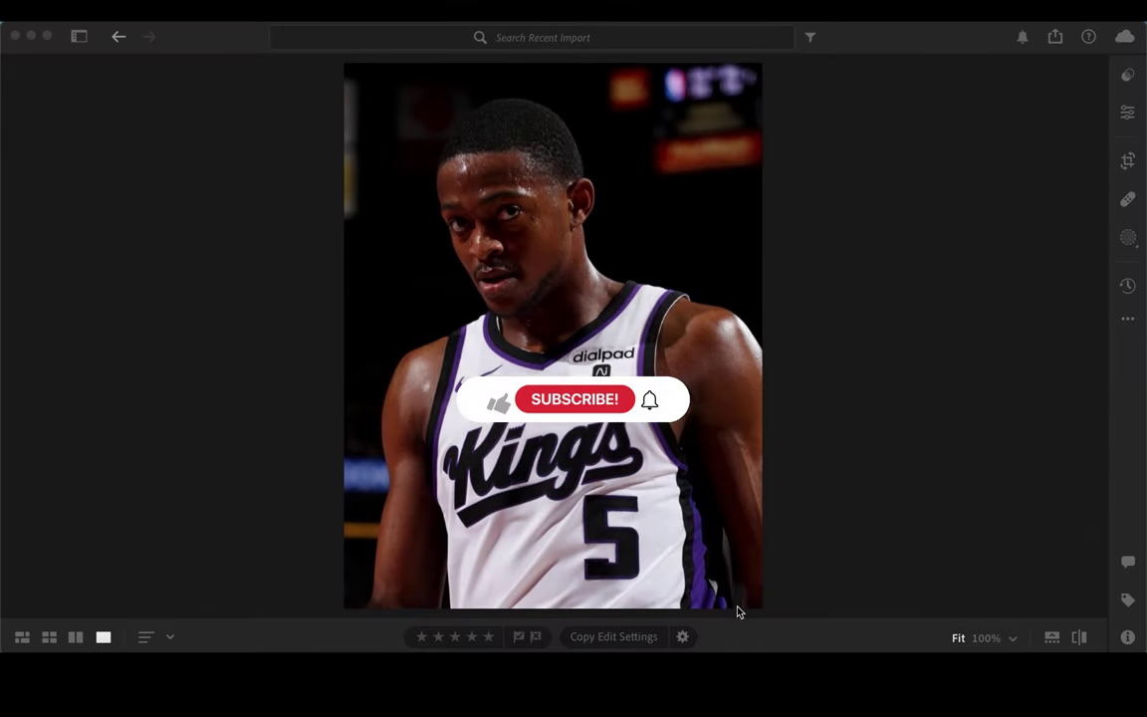
- Browse the Recommended presets in Lightroom's Presets panel
{"action": "left_click", "coordinate": [1129, 76]}
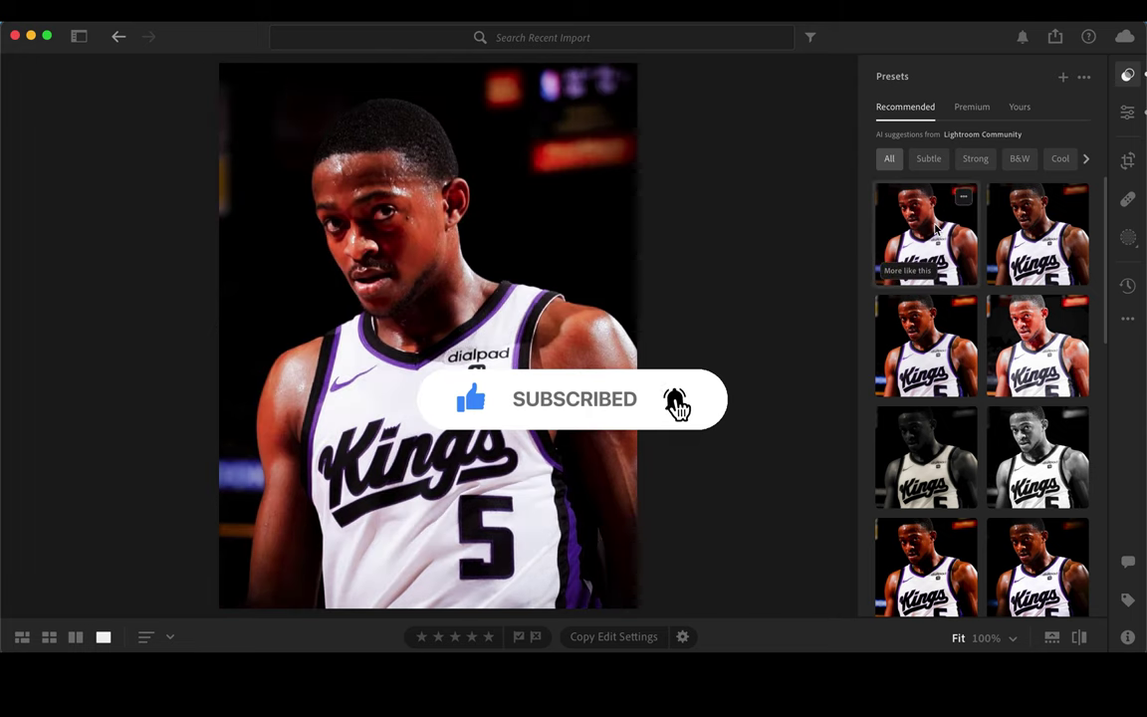
{"action": "mouse_move", "coordinate": [927, 343]}
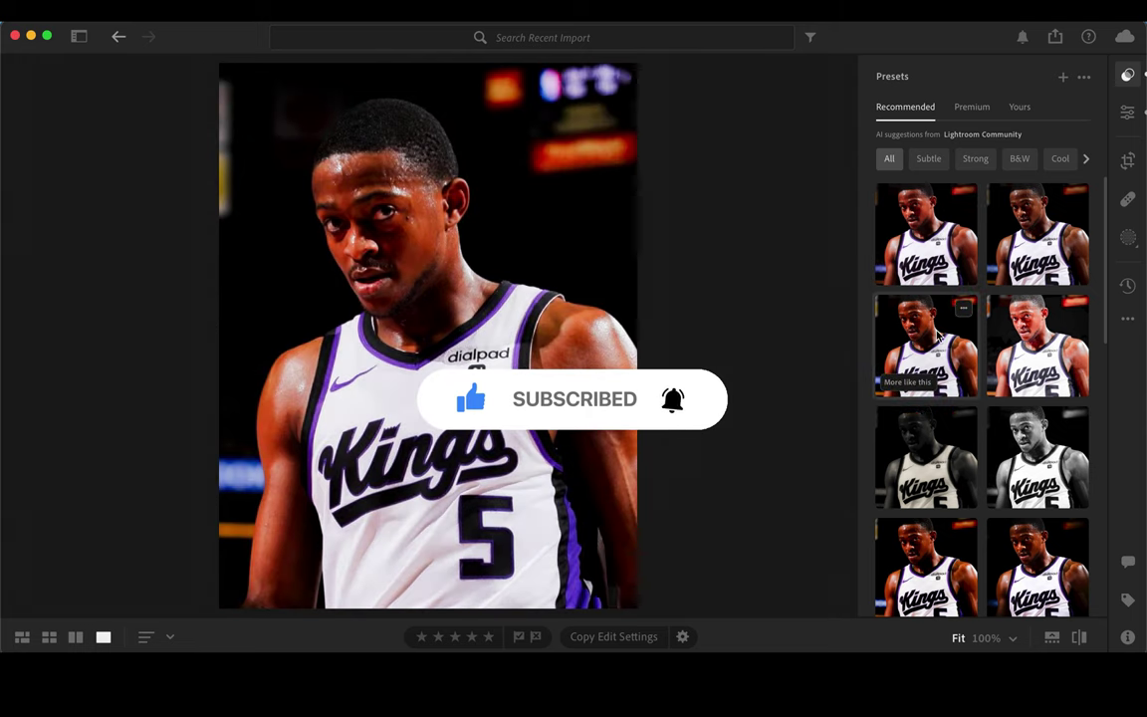
{"action": "scroll", "coordinate": [1036, 299], "scroll_direction": "down", "scroll_amount": 2}
{"action": "scroll", "coordinate": [986, 379], "scroll_direction": "down", "scroll_amount": 2}
{"action": "scroll", "coordinate": [946, 438], "scroll_direction": "down", "scroll_amount": 2}
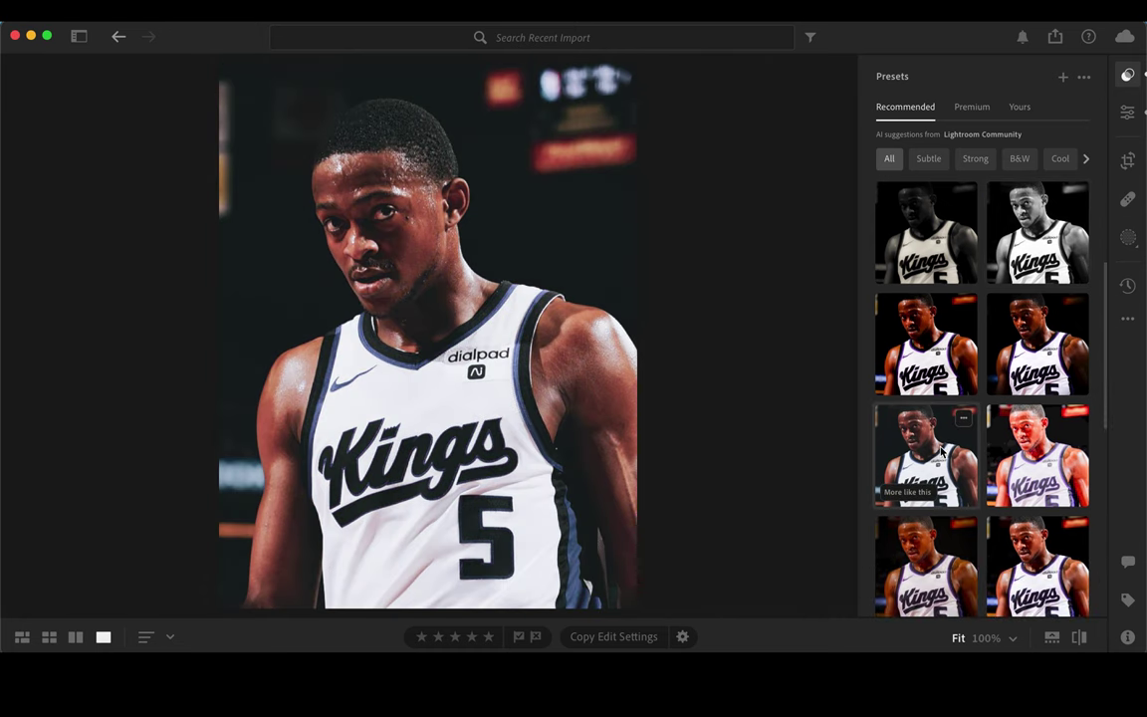
{"action": "scroll", "coordinate": [941, 451], "scroll_direction": "down", "scroll_amount": 1}
{"action": "scroll", "coordinate": [986, 438], "scroll_direction": "down", "scroll_amount": 1}
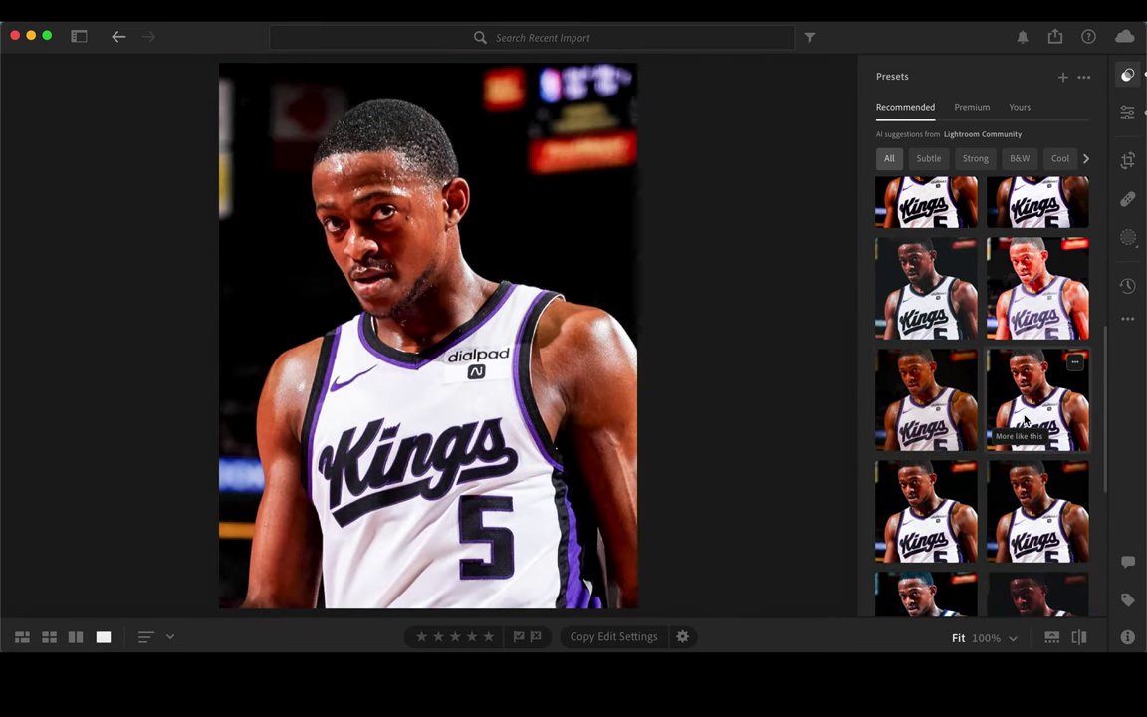
{"action": "scroll", "coordinate": [1026, 424], "scroll_direction": "down", "scroll_amount": 2}
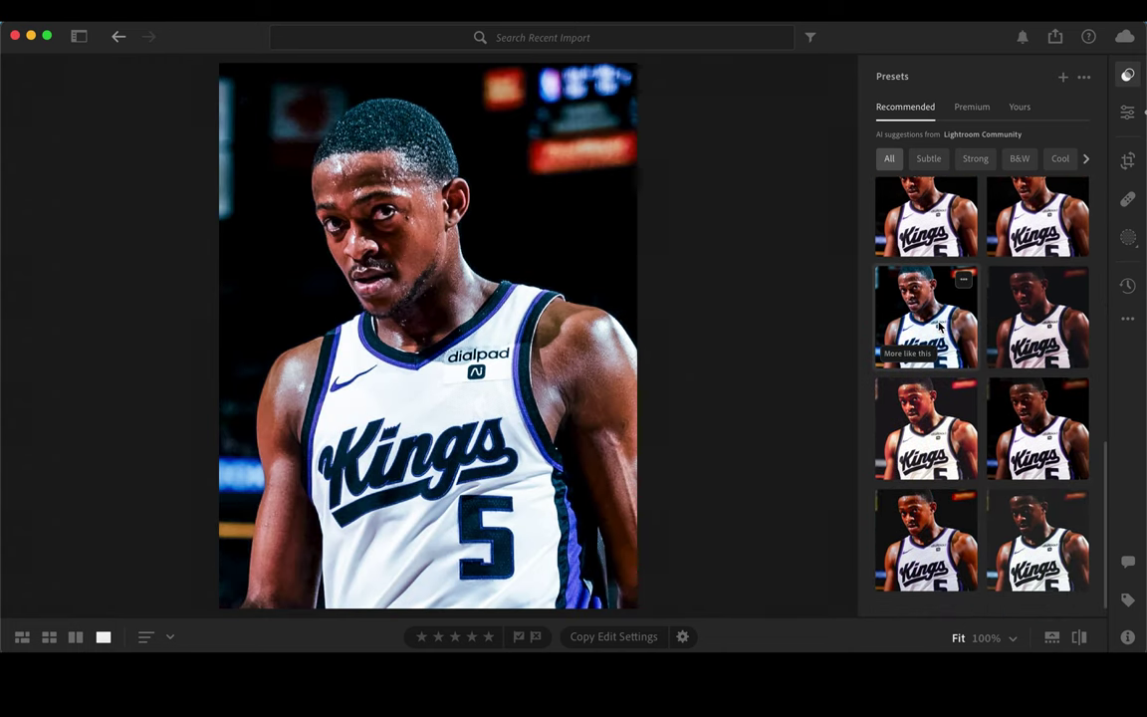
- Use 'More like this' and apply the cool blue-toned preset to the photo
{"action": "left_click", "coordinate": [907, 353]}
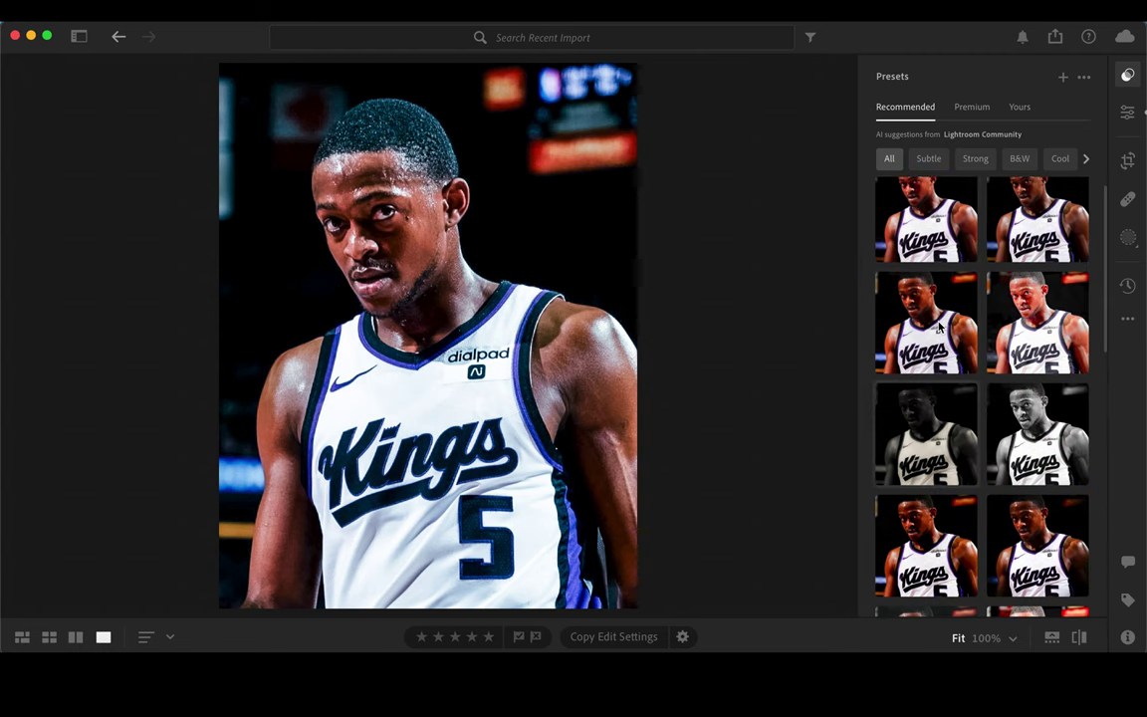
{"action": "mouse_move", "coordinate": [926, 345]}
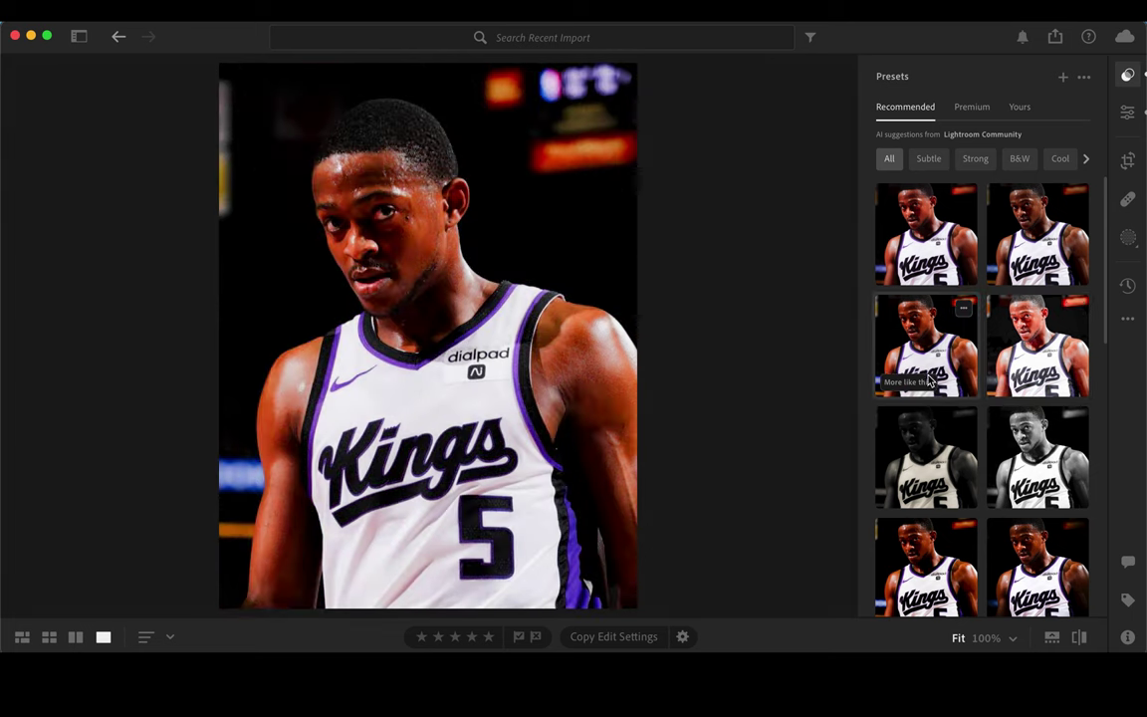
{"action": "scroll", "coordinate": [931, 382], "scroll_direction": "down", "scroll_amount": 3}
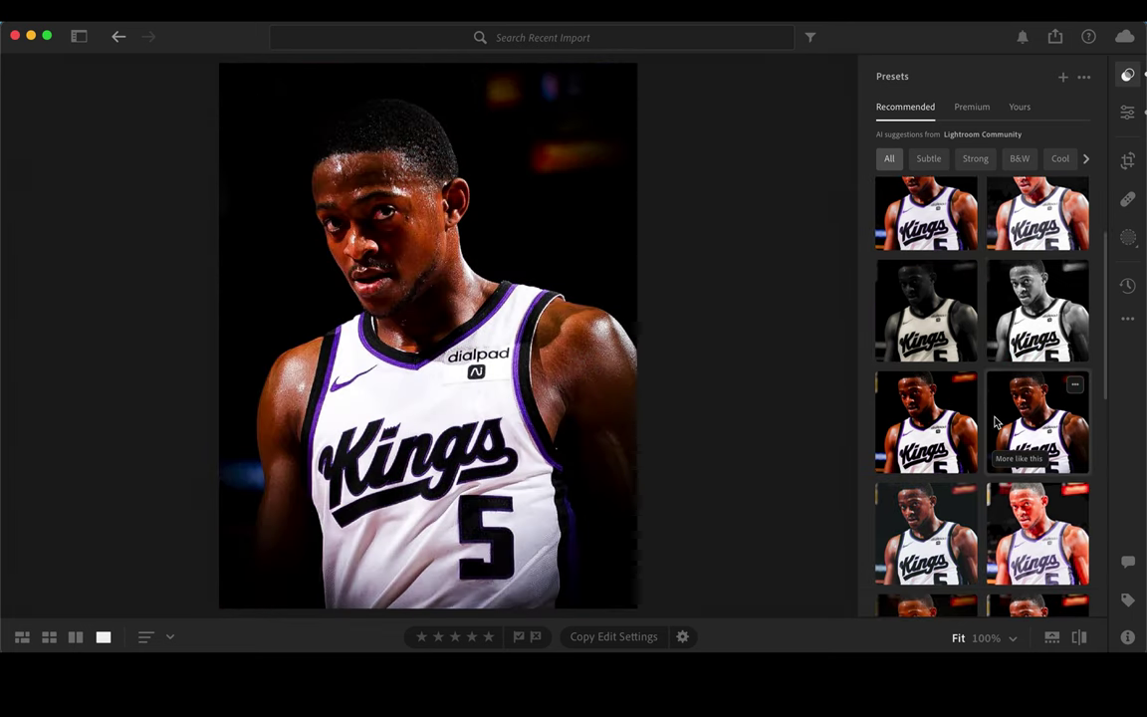
{"action": "scroll", "coordinate": [926, 408], "scroll_direction": "down", "scroll_amount": 5}
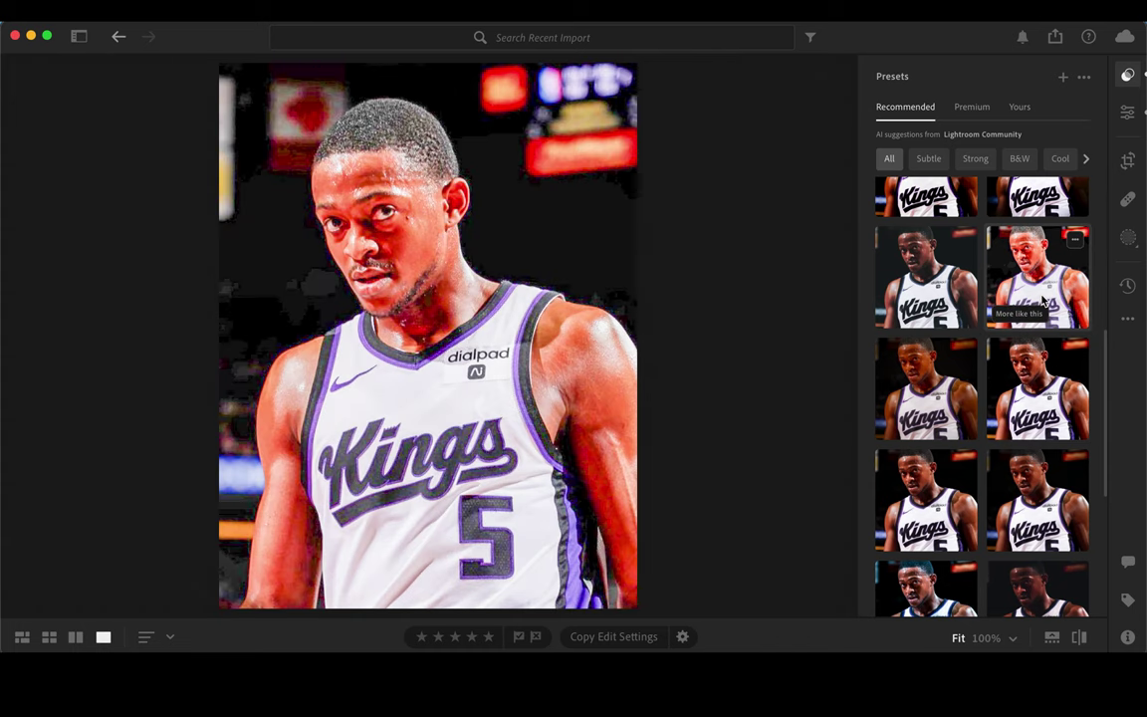
{"action": "scroll", "coordinate": [1026, 403], "scroll_direction": "down", "scroll_amount": 1}
{"action": "scroll", "coordinate": [956, 400], "scroll_direction": "down", "scroll_amount": 4}
{"action": "mouse_move", "coordinate": [926, 389]}
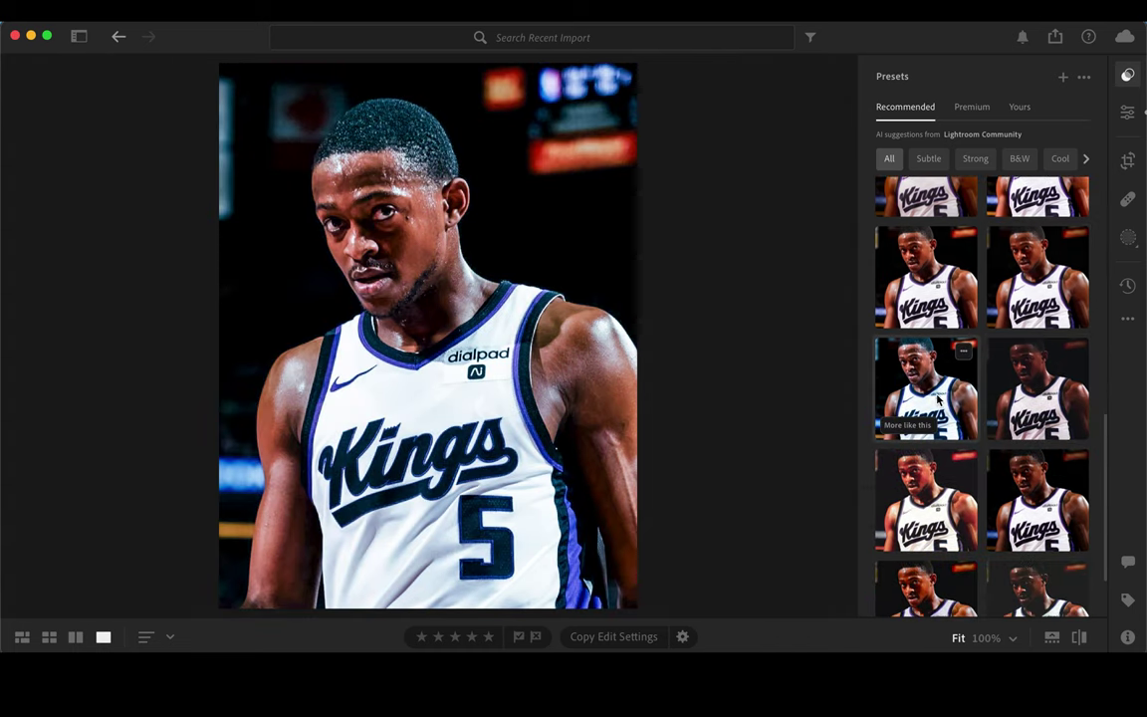
{"action": "left_click", "coordinate": [937, 399]}
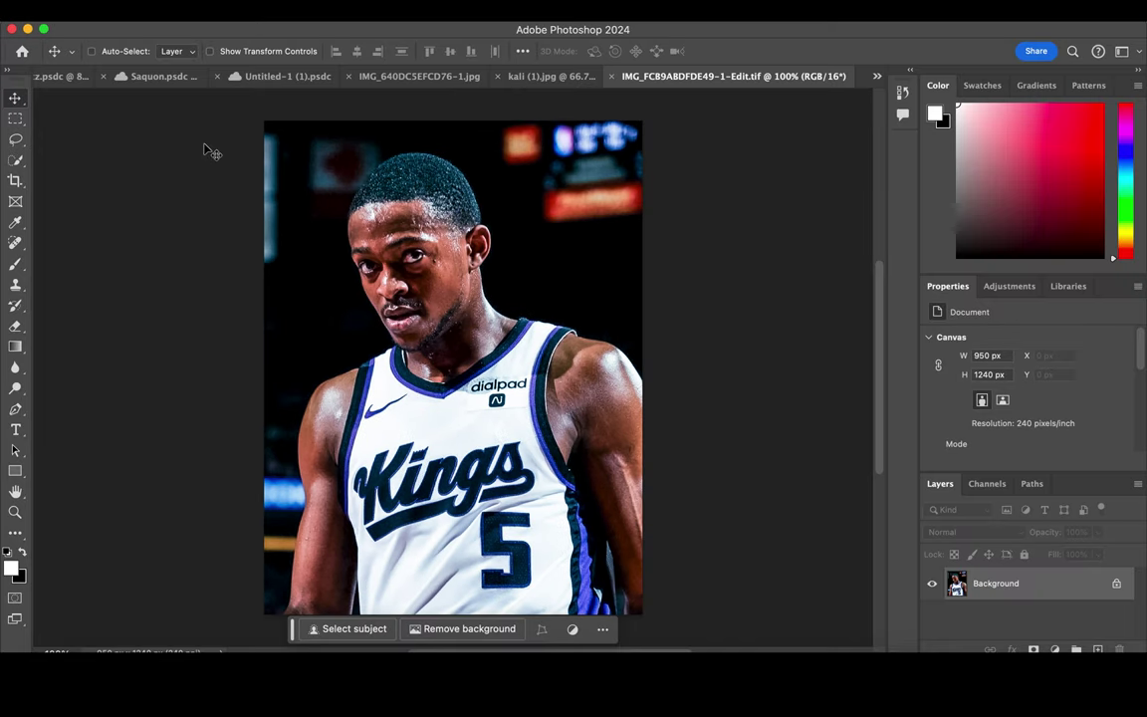
- Duplicate the photo layer and mask the copy to the player using Select Subject
{"action": "key", "text": "ctrl+j"}
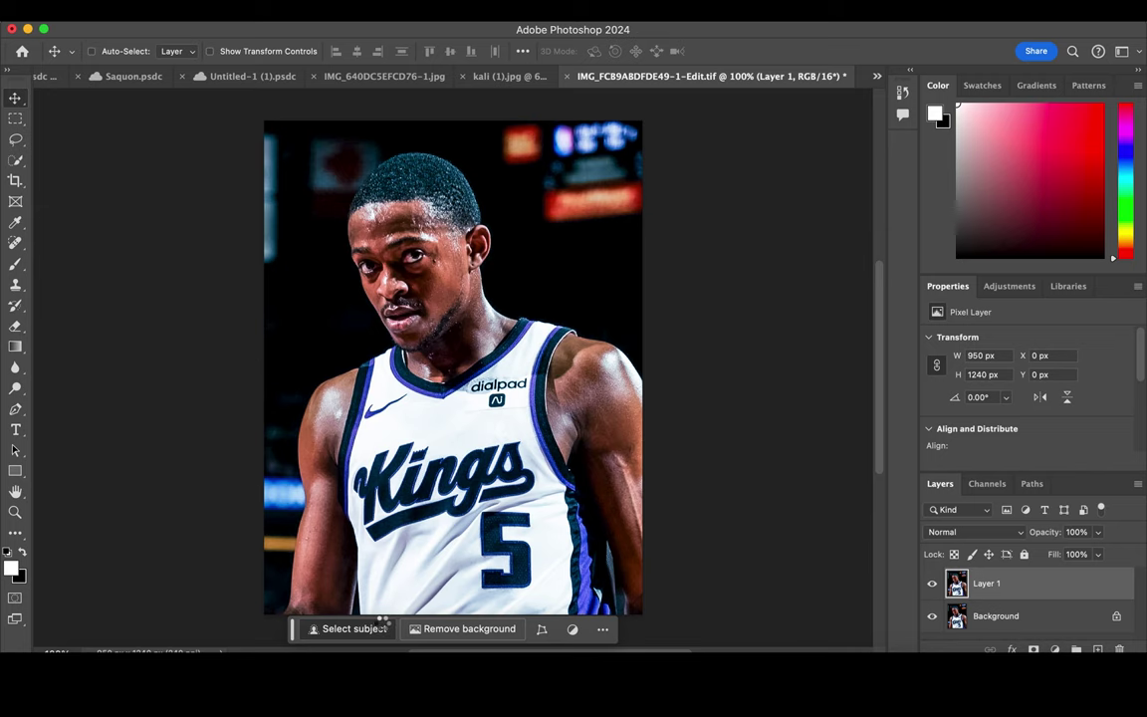
{"action": "left_click", "coordinate": [382, 627]}
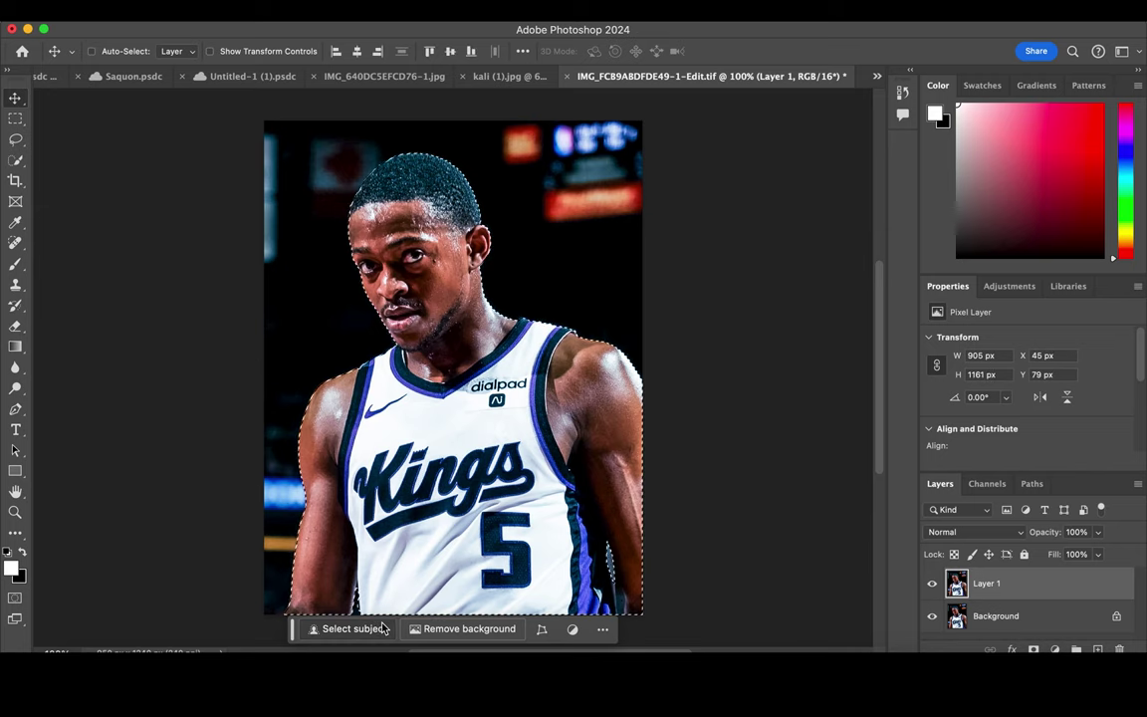
{"action": "left_click", "coordinate": [1033, 649]}
{"action": "left_click", "coordinate": [1028, 620]}
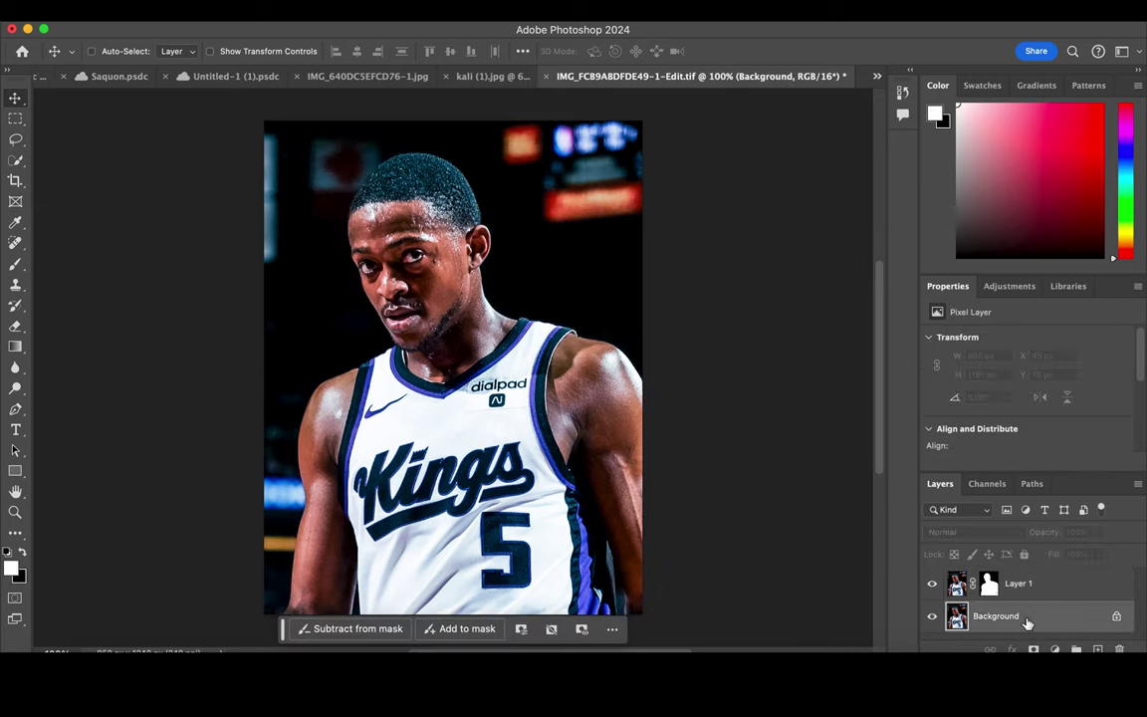
{"action": "left_click", "coordinate": [1055, 650]}
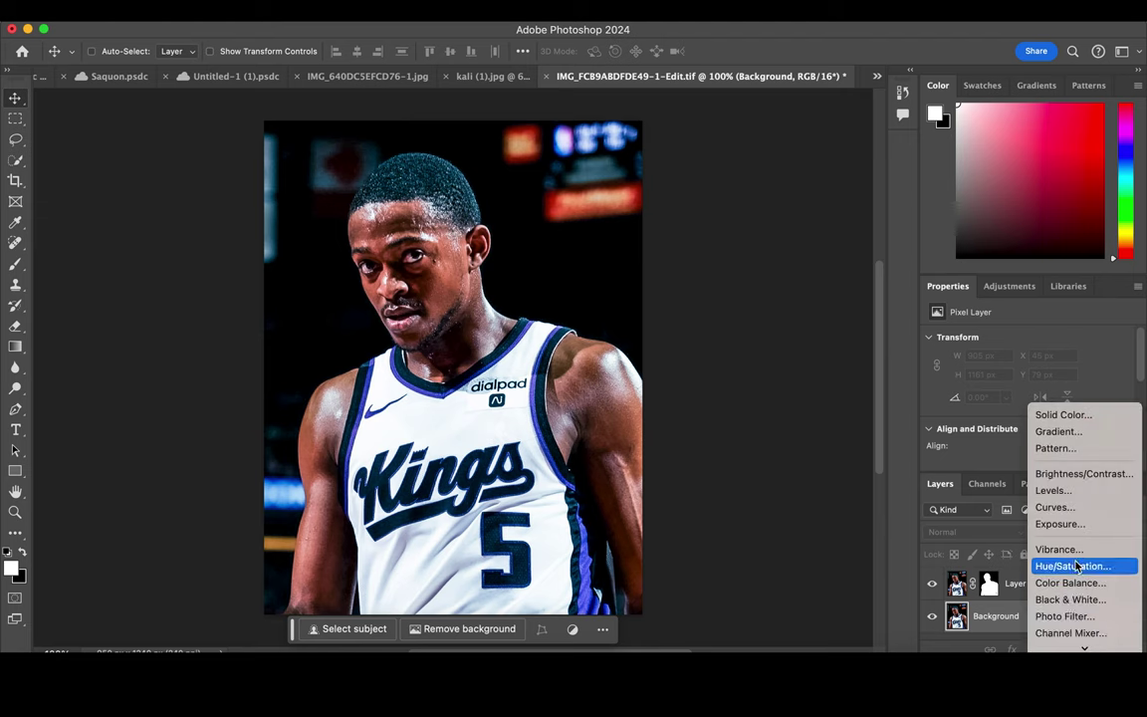
- Add a Colorize Hue/Saturation adjustment at saturation 100, tinting the background deep red
{"action": "left_click", "coordinate": [1075, 566]}
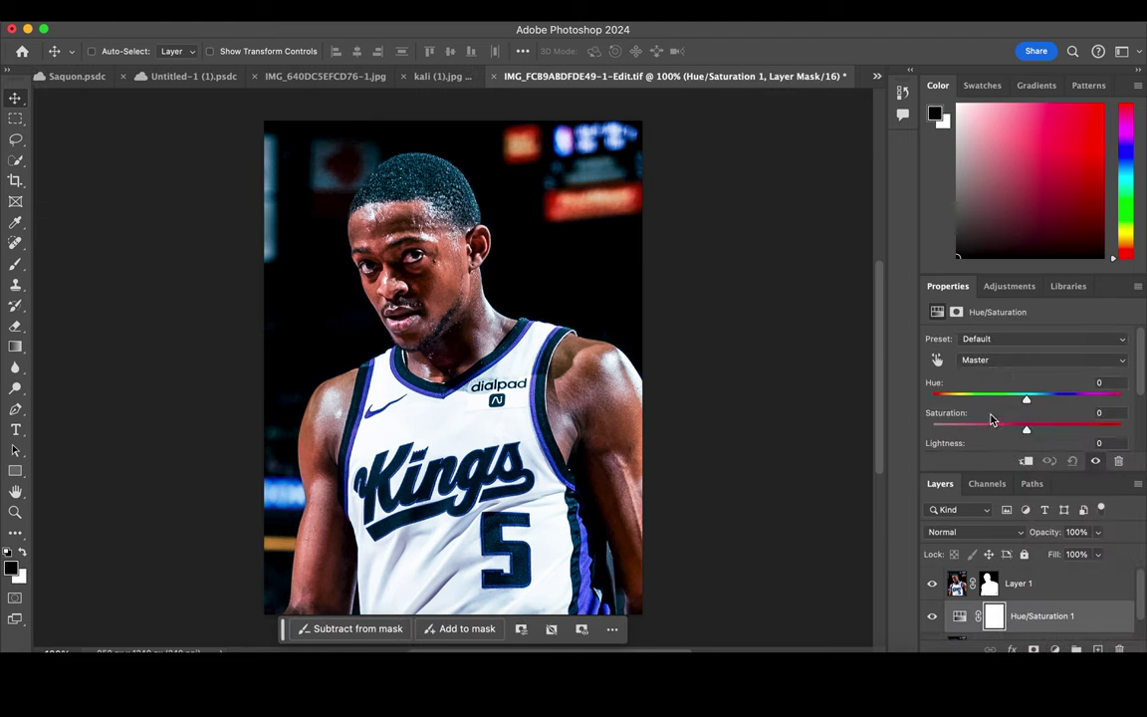
{"action": "left_click", "coordinate": [1011, 431]}
{"action": "left_click_drag", "start_coordinate": [1011, 373], "coordinate": [1144, 371]}
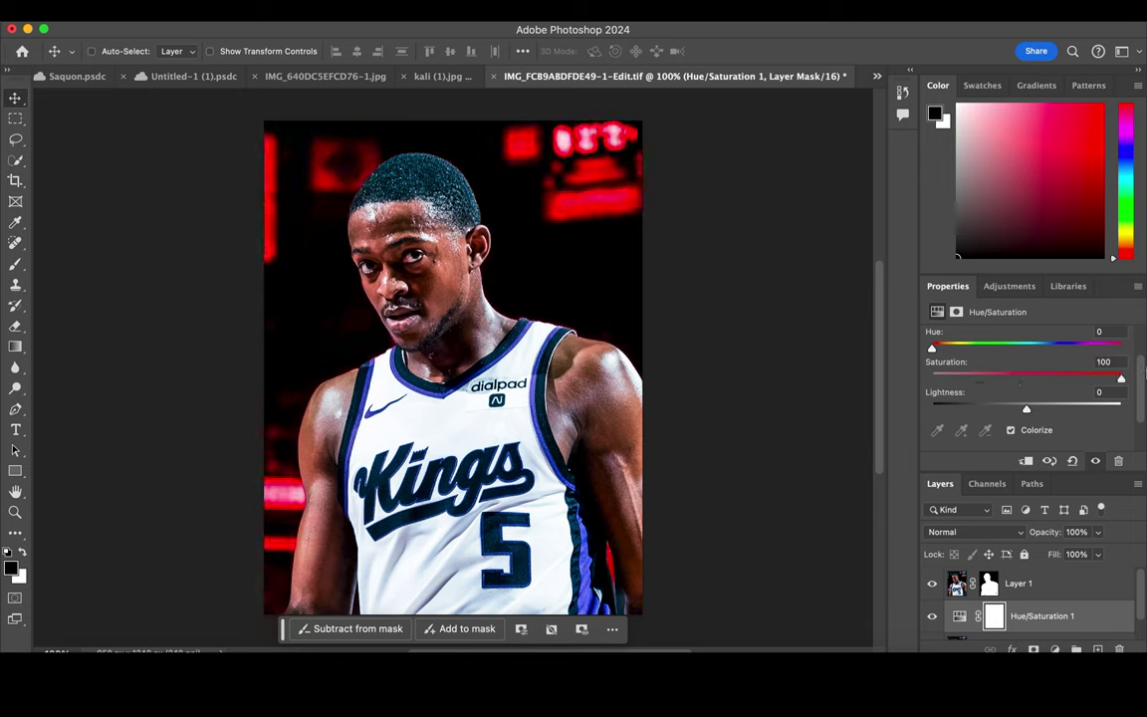
{"action": "left_click", "coordinate": [989, 583]}
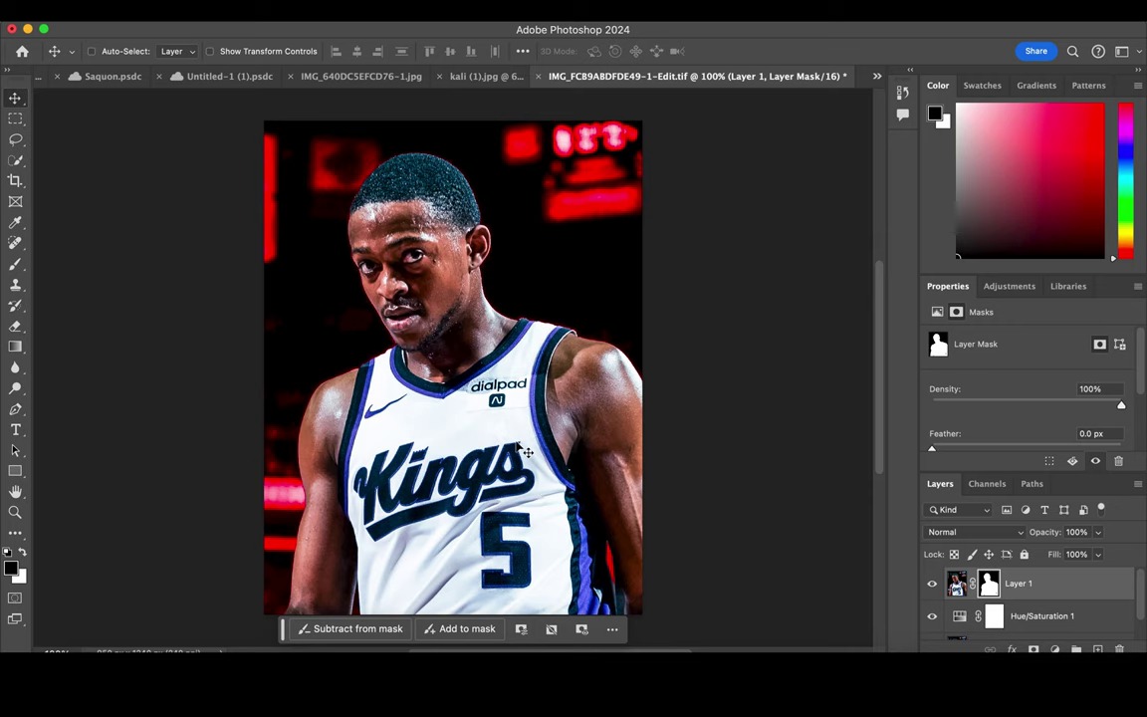
- Zoom in and set the Brush tool to a 15 px size
{"action": "scroll", "coordinate": [468, 370], "scroll_direction": "up", "scroll_amount": 2}
{"action": "scroll", "coordinate": [468, 371], "scroll_direction": "up", "scroll_amount": 2}
{"action": "scroll", "coordinate": [468, 371], "scroll_direction": "up", "scroll_amount": 1}
{"action": "scroll", "coordinate": [473, 371], "scroll_direction": "down", "scroll_amount": 2}
{"action": "scroll", "coordinate": [474, 372], "scroll_direction": "down", "scroll_amount": 3}
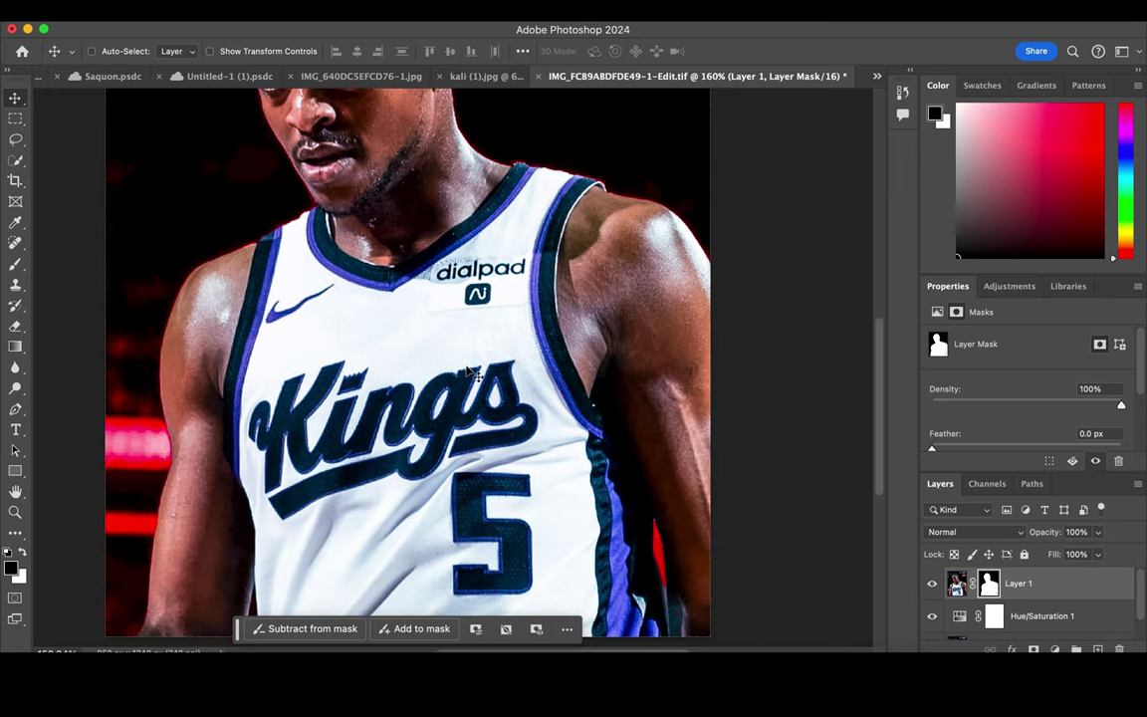
{"action": "scroll", "coordinate": [473, 371], "scroll_direction": "down", "scroll_amount": 3}
{"action": "scroll", "coordinate": [466, 372], "scroll_direction": "down", "scroll_amount": 1}
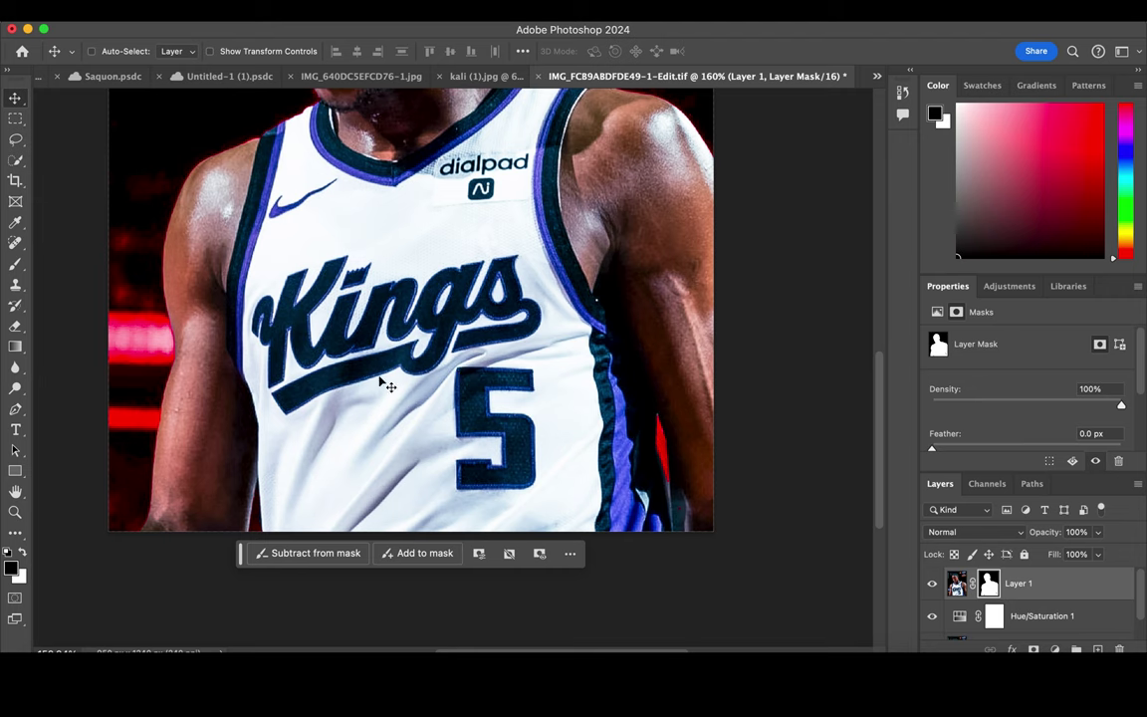
{"action": "key", "text": "b"}
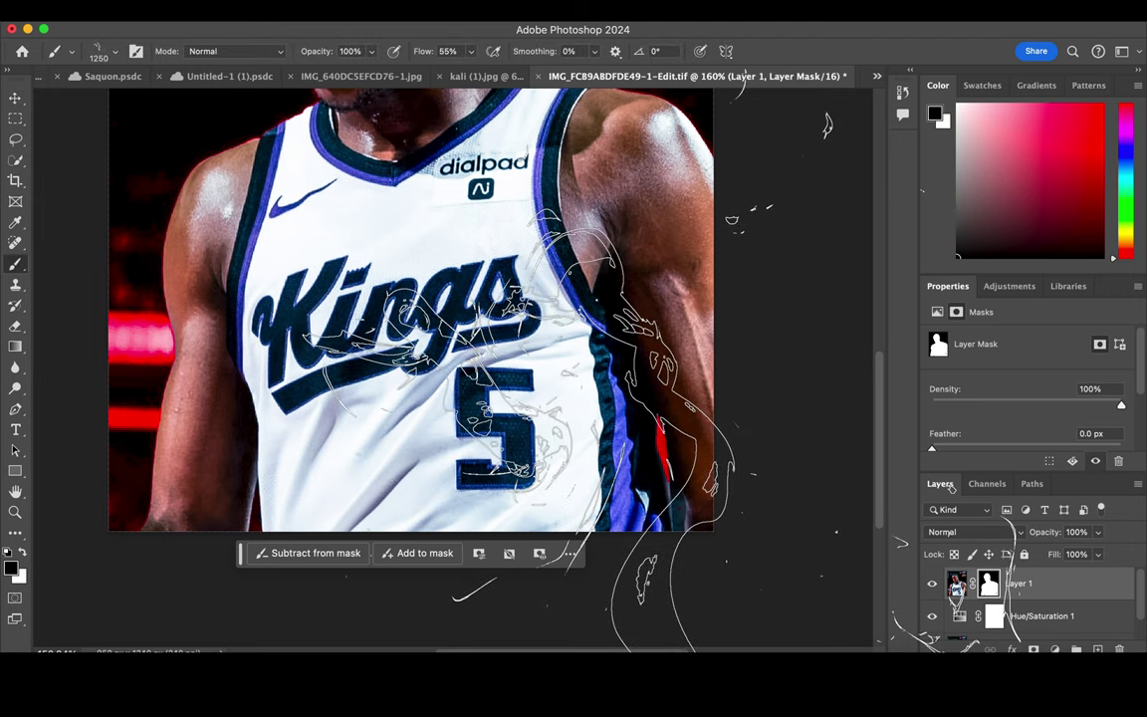
{"action": "left_click", "coordinate": [103, 52]}
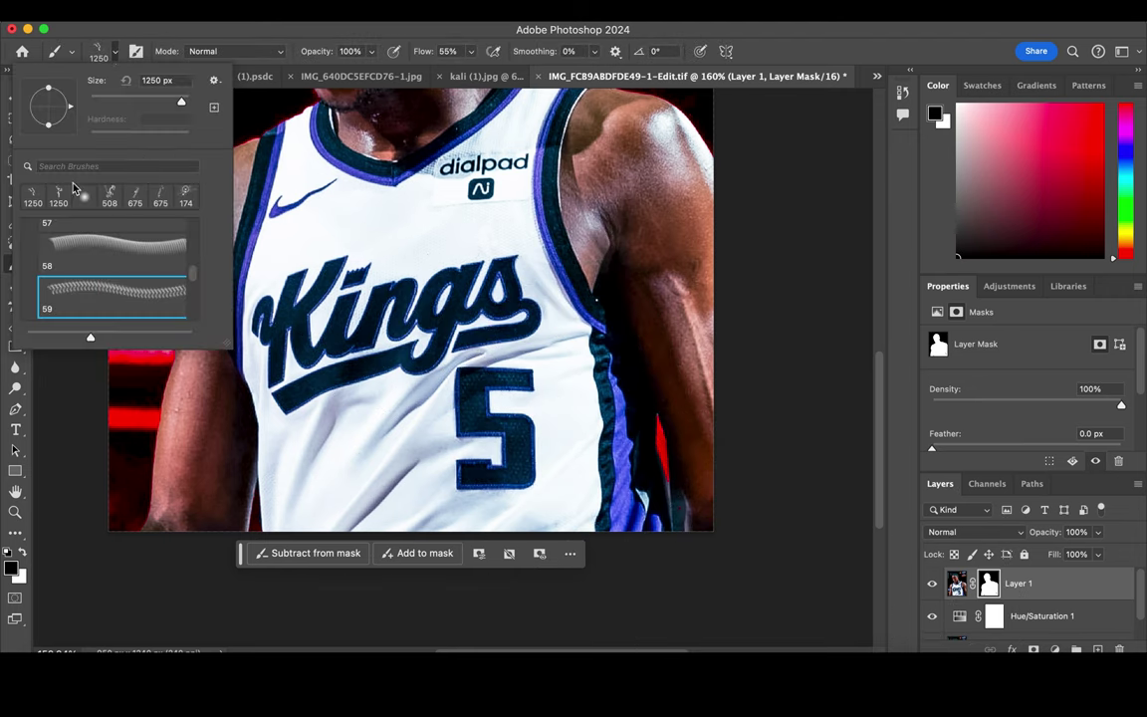
{"action": "left_click", "coordinate": [95, 100]}
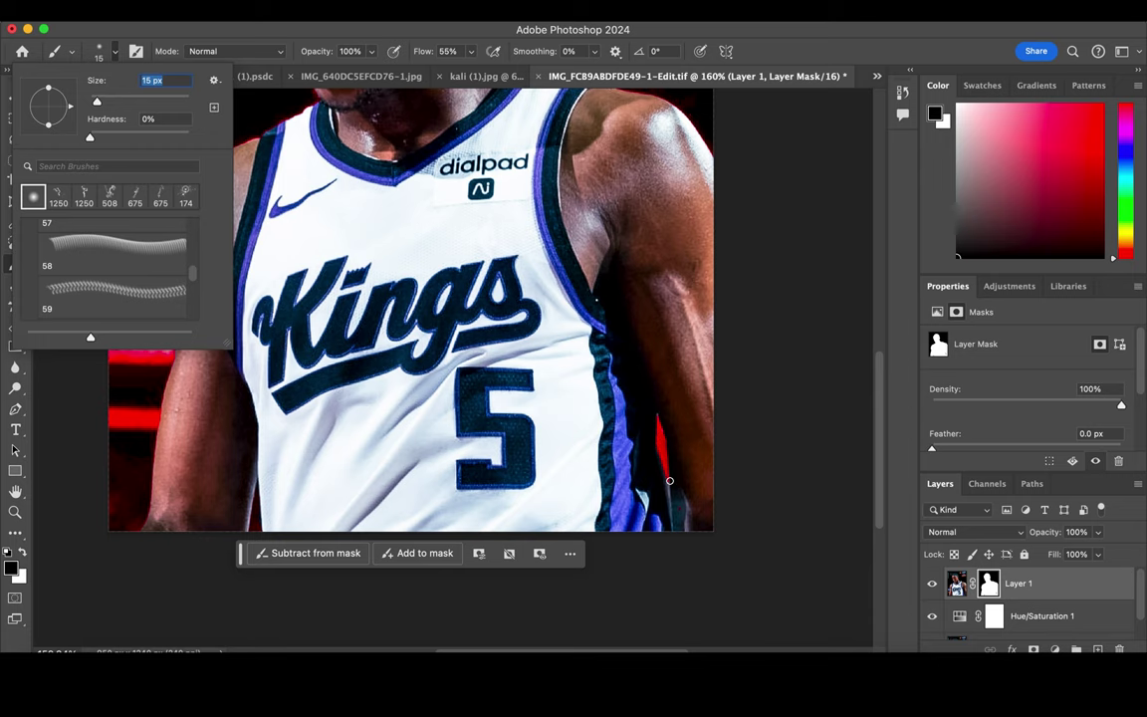
{"action": "key", "text": "Return"}
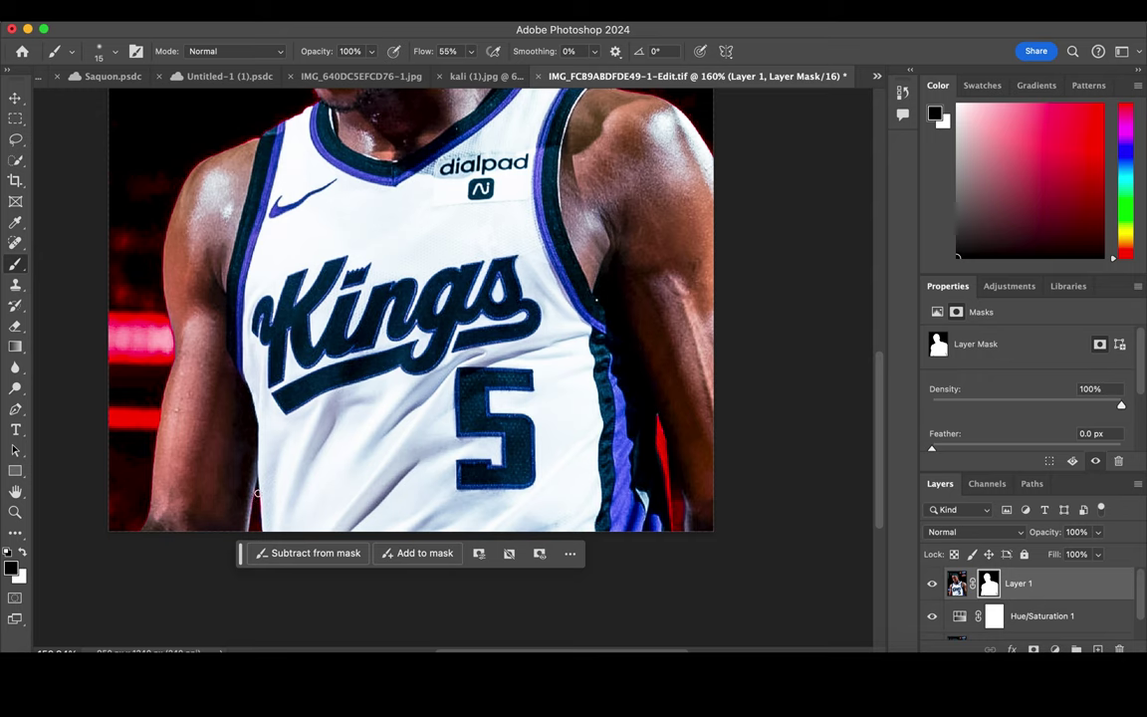
- Make white the painting colour and pan around the player's mask edges
{"action": "left_click", "coordinate": [21, 553]}
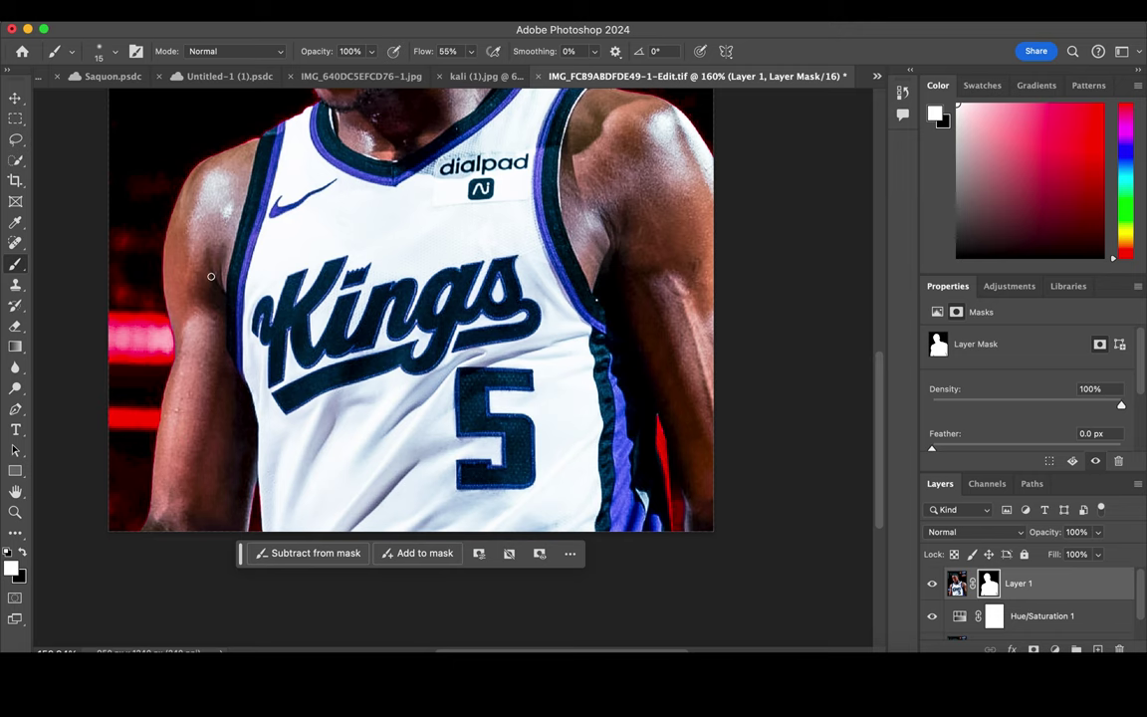
{"action": "scroll", "coordinate": [211, 276], "scroll_direction": "right", "scroll_amount": 5}
{"action": "scroll", "coordinate": [590, 510], "scroll_direction": "up", "scroll_amount": 10}
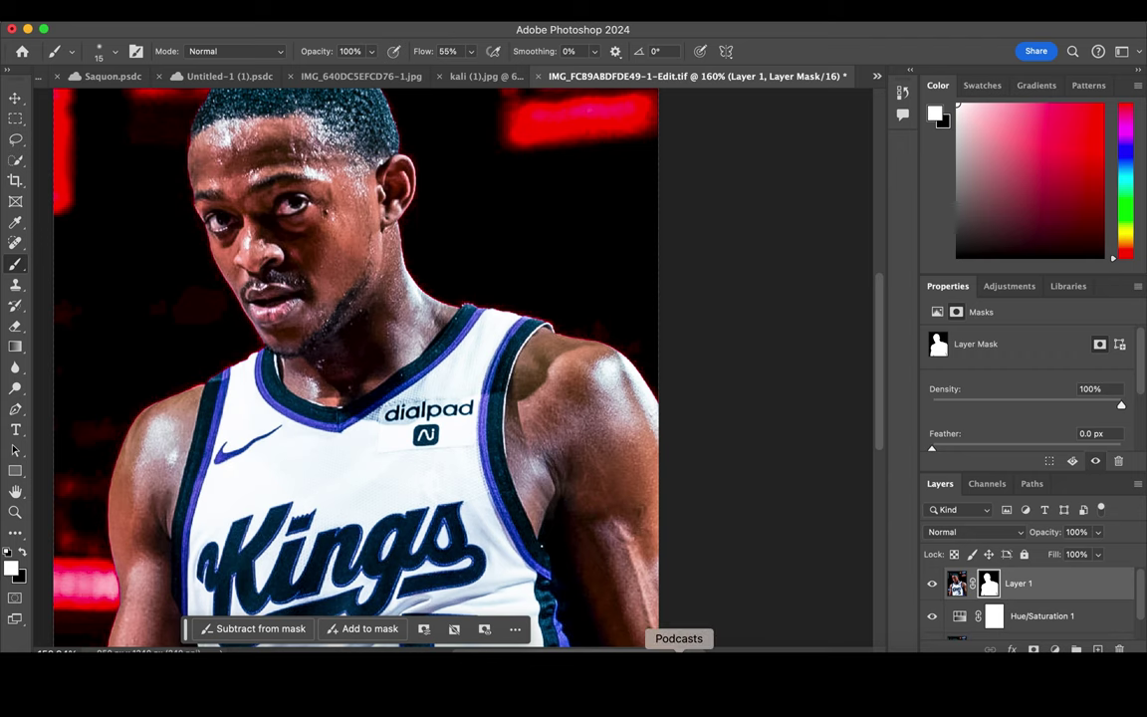
{"action": "scroll", "coordinate": [468, 435], "scroll_direction": "down", "scroll_amount": 3}
{"action": "scroll", "coordinate": [468, 435], "scroll_direction": "down", "scroll_amount": 3}
{"action": "scroll", "coordinate": [460, 417], "scroll_direction": "down", "scroll_amount": 1}
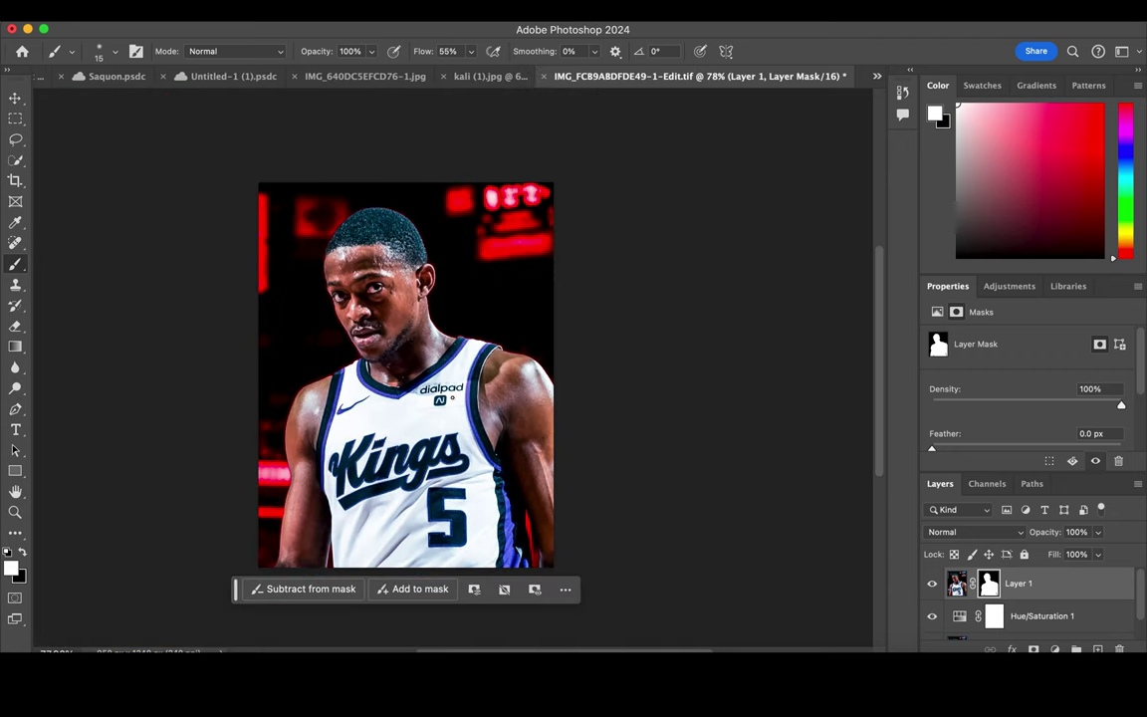
{"action": "scroll", "coordinate": [444, 375], "scroll_direction": "up", "scroll_amount": 2}
{"action": "scroll", "coordinate": [443, 374], "scroll_direction": "up", "scroll_amount": 1}
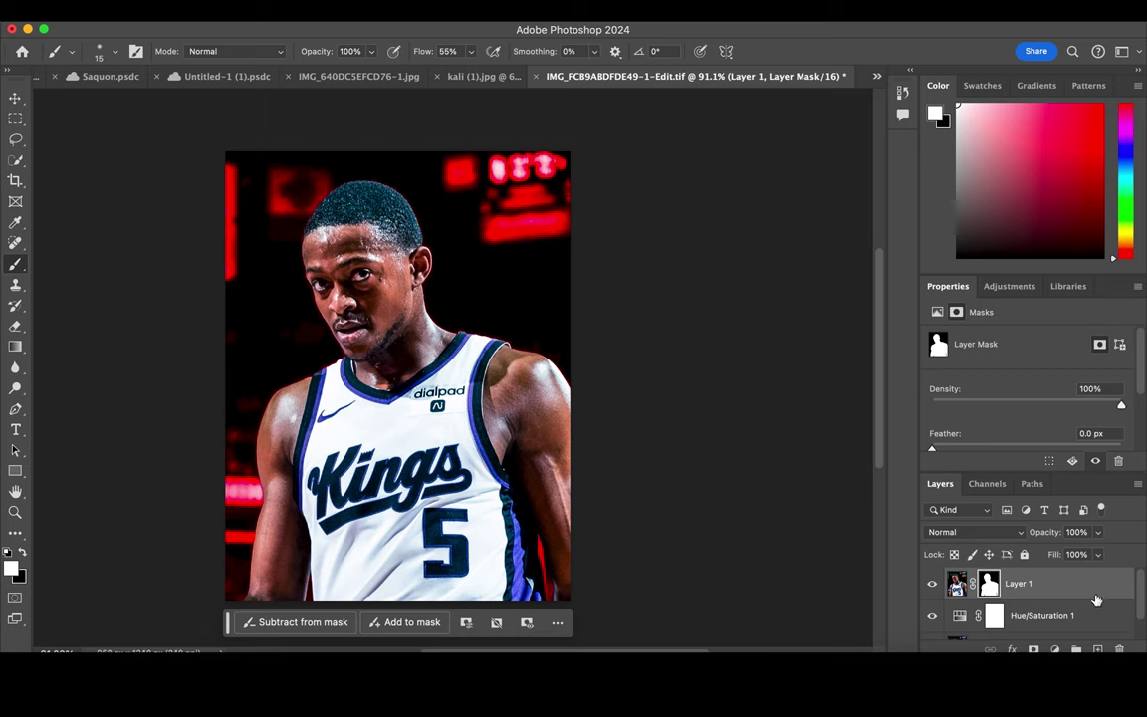
{"action": "left_click", "coordinate": [1071, 616]}
- Hide the red tint and lasso the Background layer area above the player's shoulders
{"action": "key", "text": "ctrl+comma"}
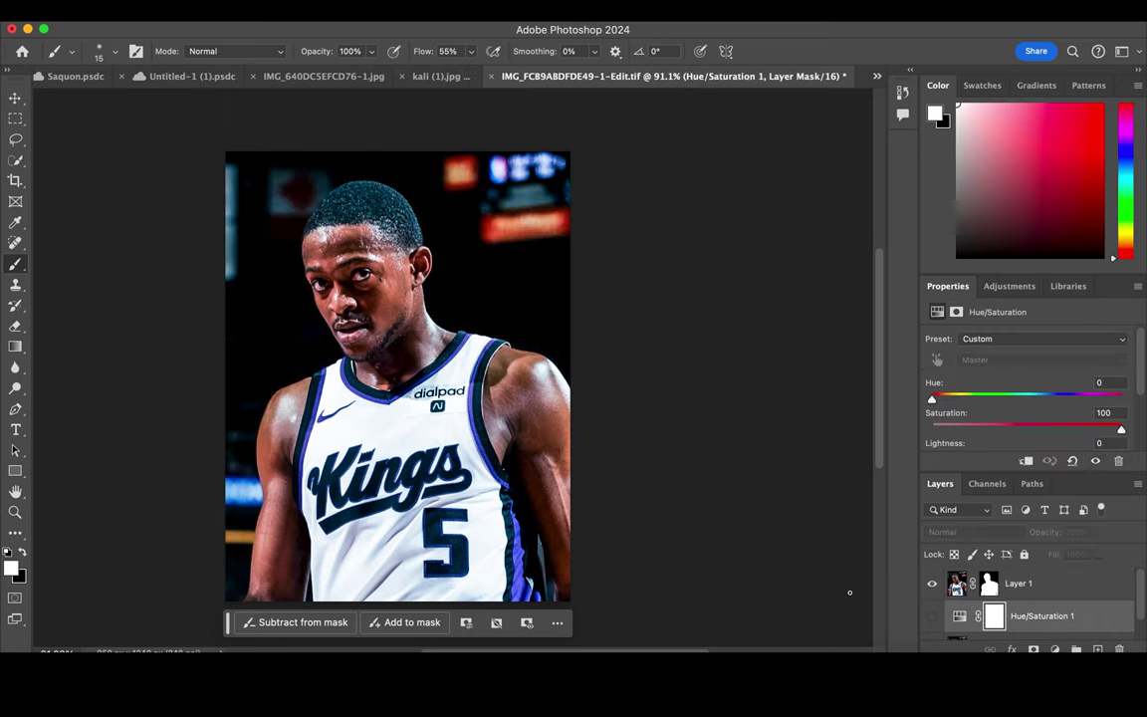
{"action": "scroll", "coordinate": [1040, 617], "scroll_direction": "down", "scroll_amount": 2}
{"action": "left_click", "coordinate": [1040, 626]}
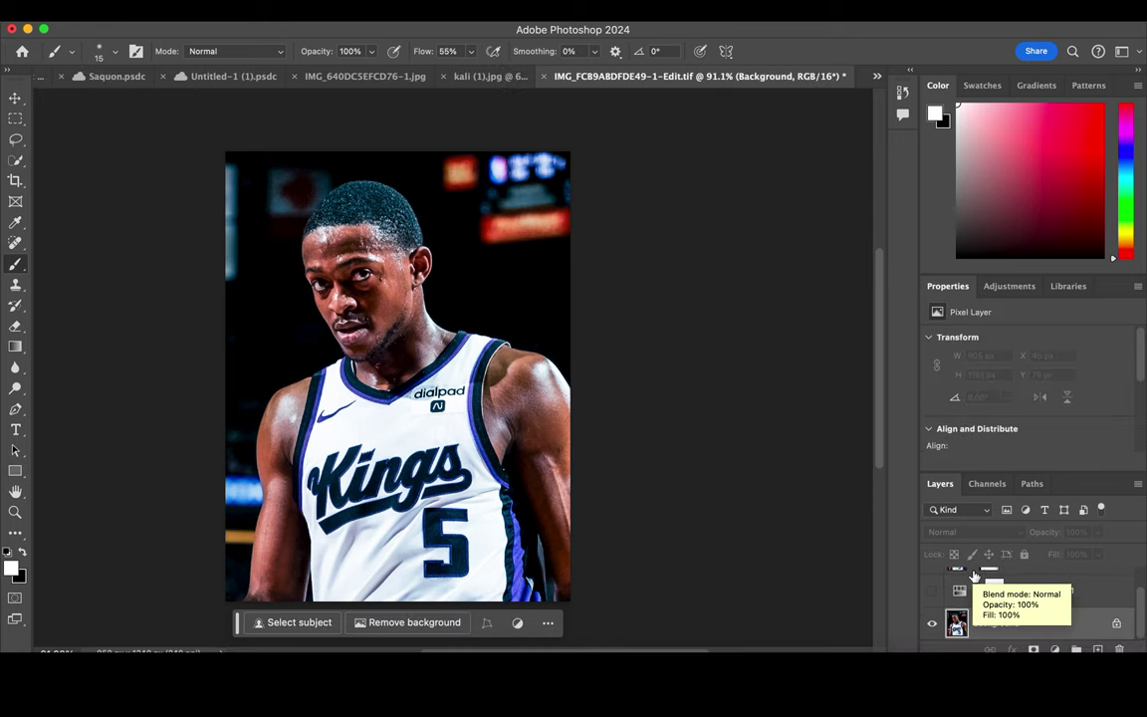
{"action": "left_click", "coordinate": [17, 140]}
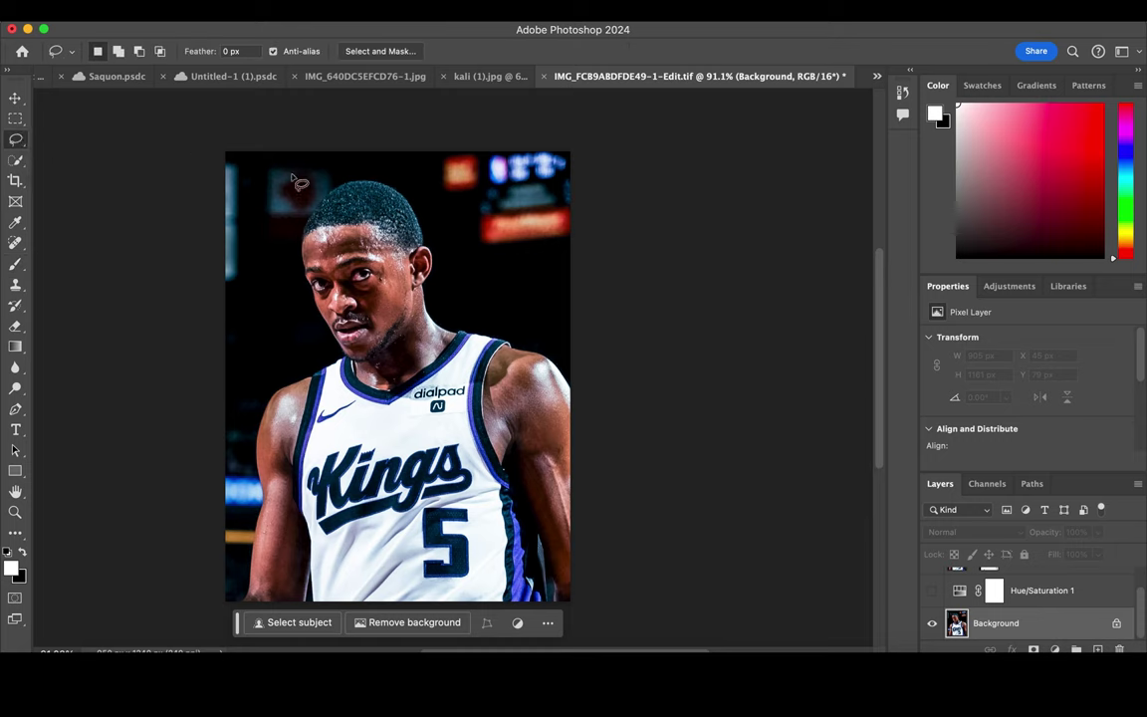
{"action": "mouse_move", "coordinate": [229, 156]}
{"action": "left_mouse_down"}
{"action": "mouse_move", "coordinate": [593, 190]}
{"action": "mouse_move", "coordinate": [594, 310]}
{"action": "mouse_move", "coordinate": [373, 429]}
{"action": "mouse_move", "coordinate": [228, 402]}
{"action": "left_mouse_up"}
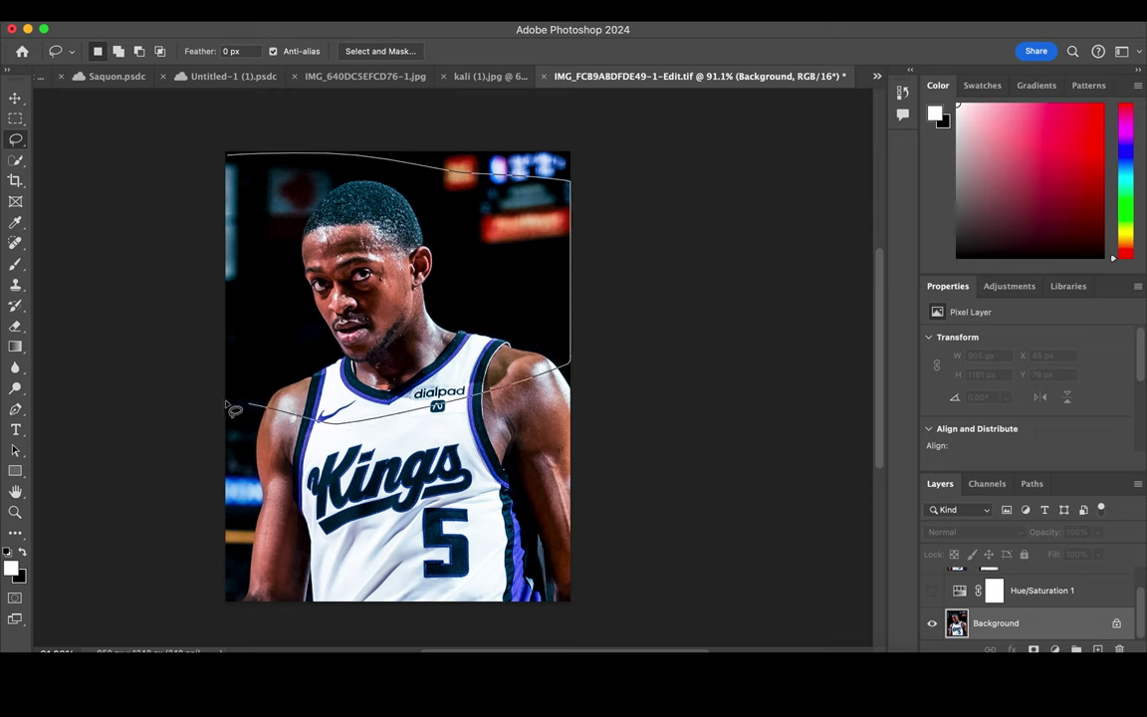
{"action": "left_click", "coordinate": [312, 450]}
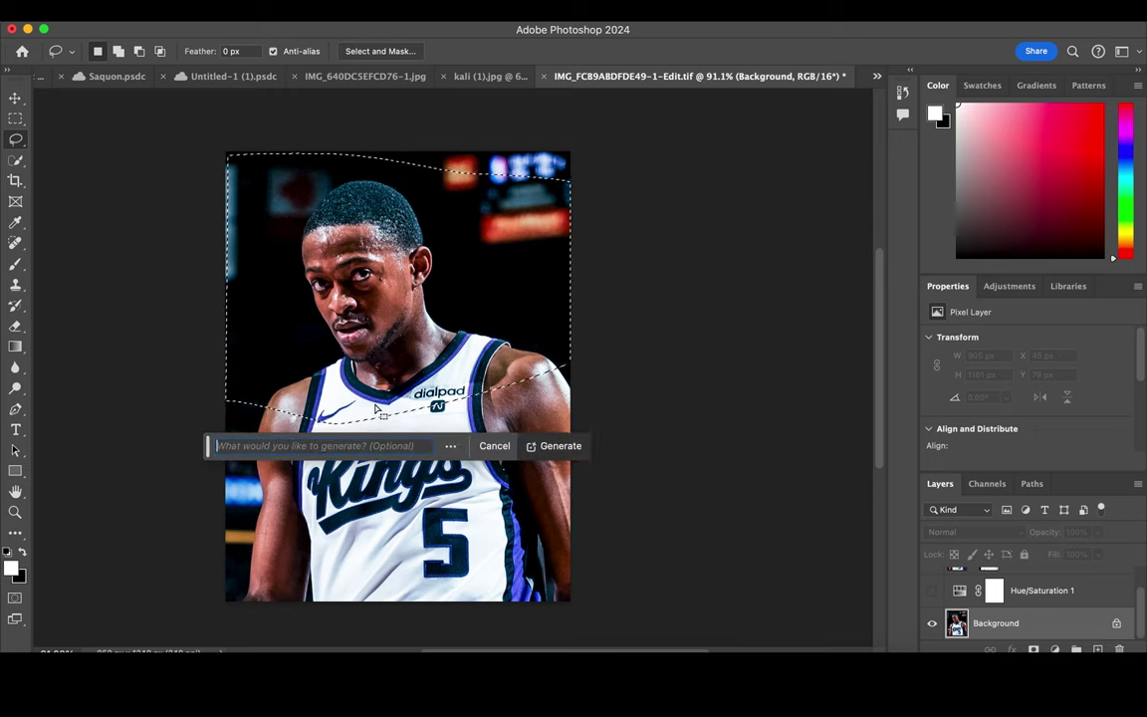
- Generate foxes behind the player with the prompt 'hungry fox'
{"action": "type", "text": "fox"}
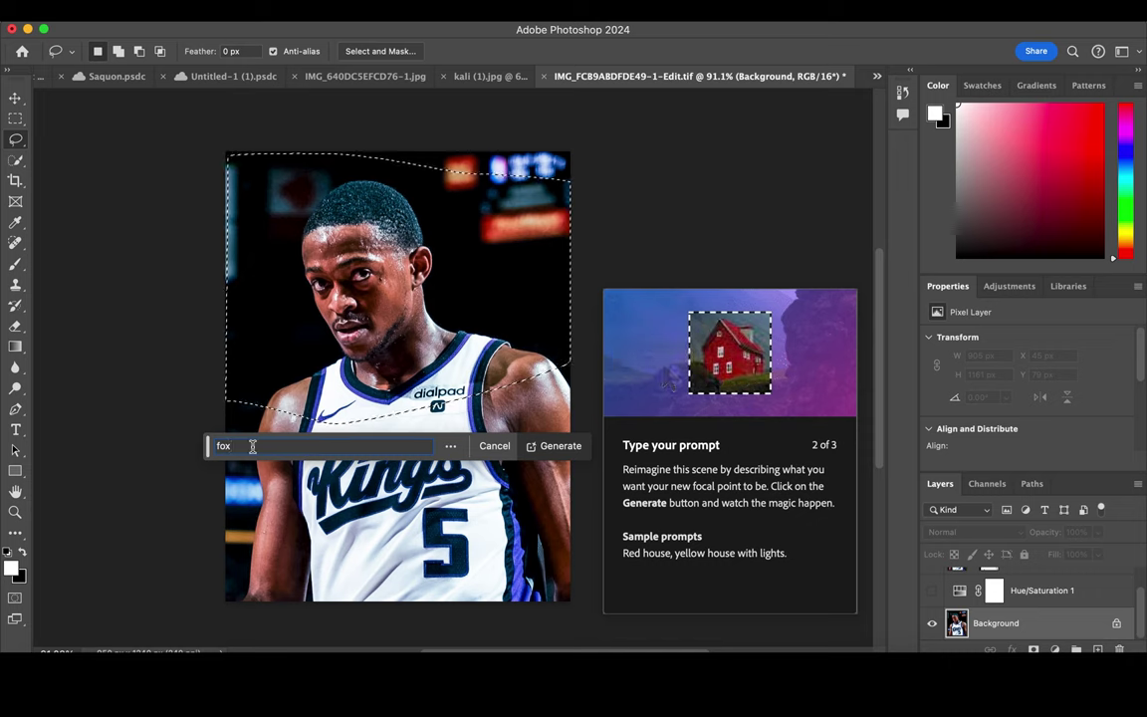
{"action": "type", "text": "hu"}
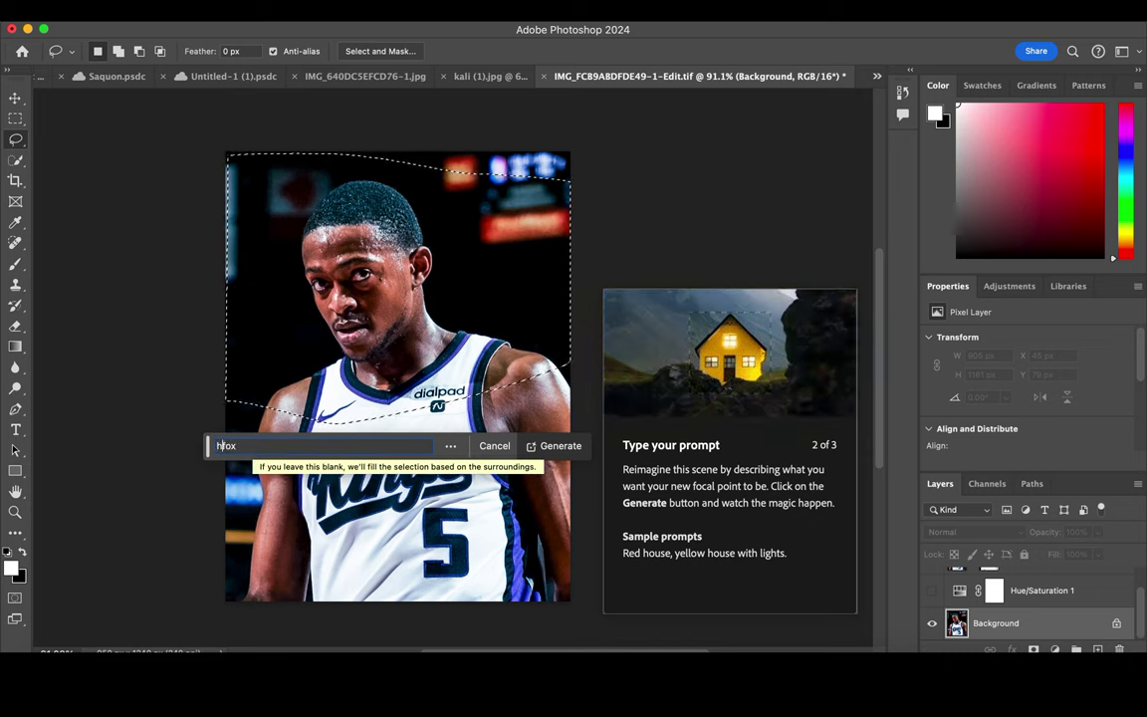
{"action": "type", "text": "ngry"}
{"action": "key", "text": "Return"}
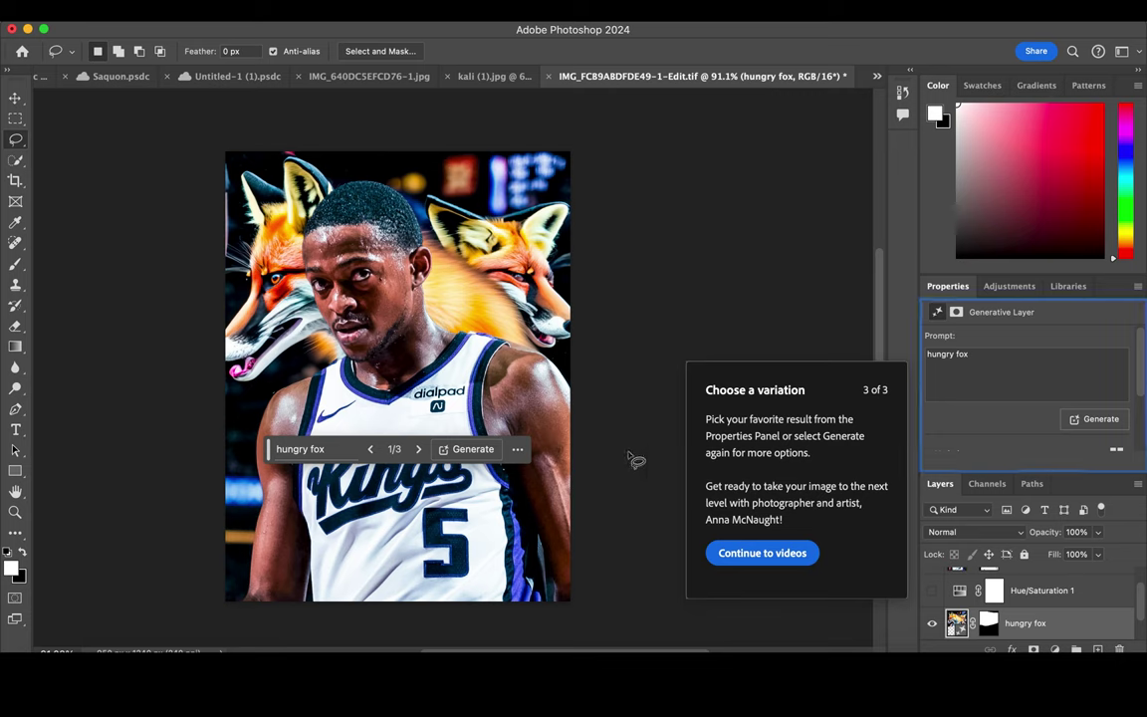
- Compare the hungry fox variations, then regenerate with the prompt 'angry fox'
{"action": "left_click", "coordinate": [419, 450]}
{"action": "left_click", "coordinate": [419, 451]}
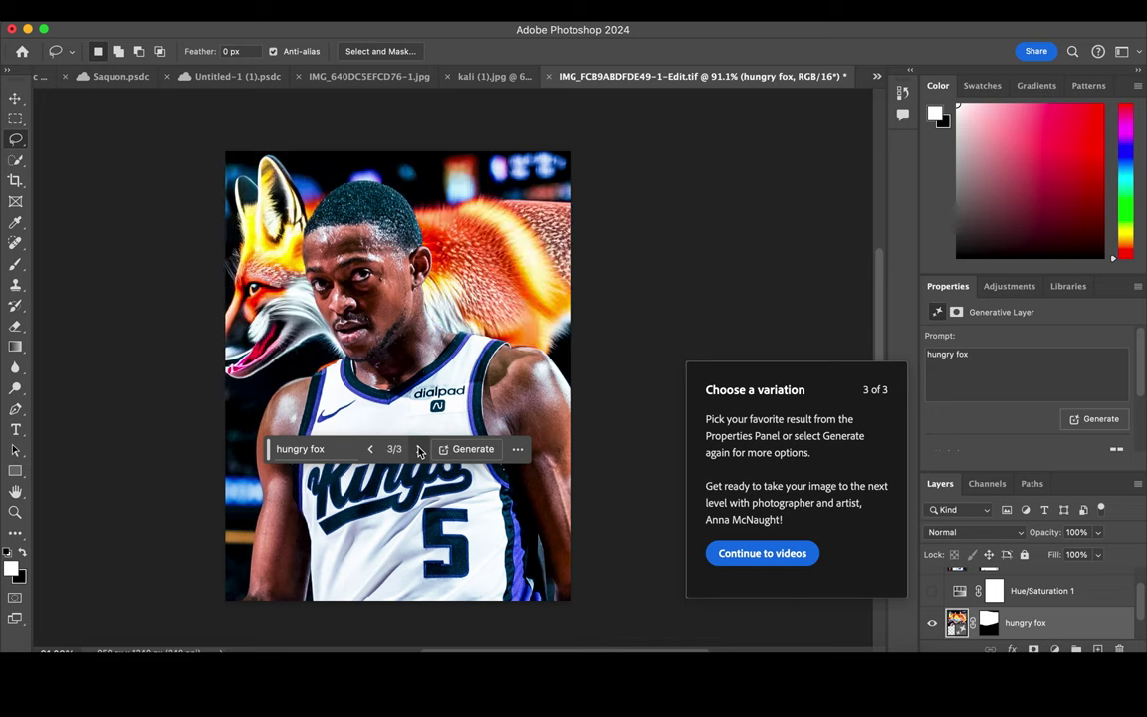
{"action": "left_click", "coordinate": [372, 452]}
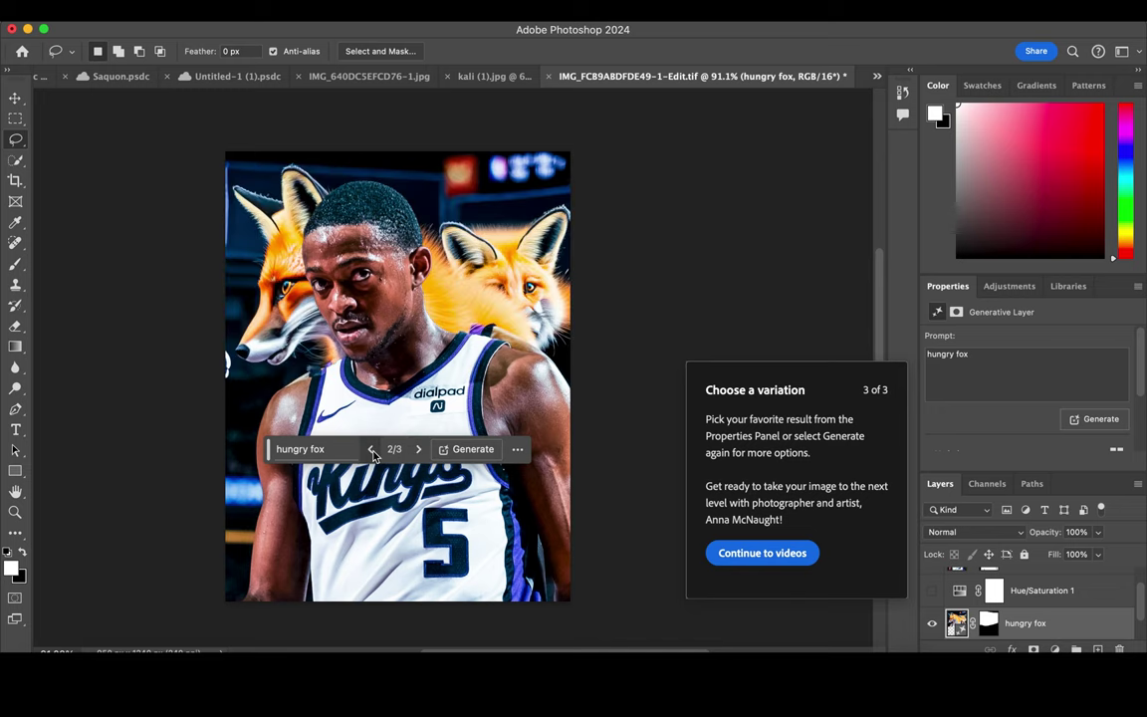
{"action": "left_click", "coordinate": [298, 454]}
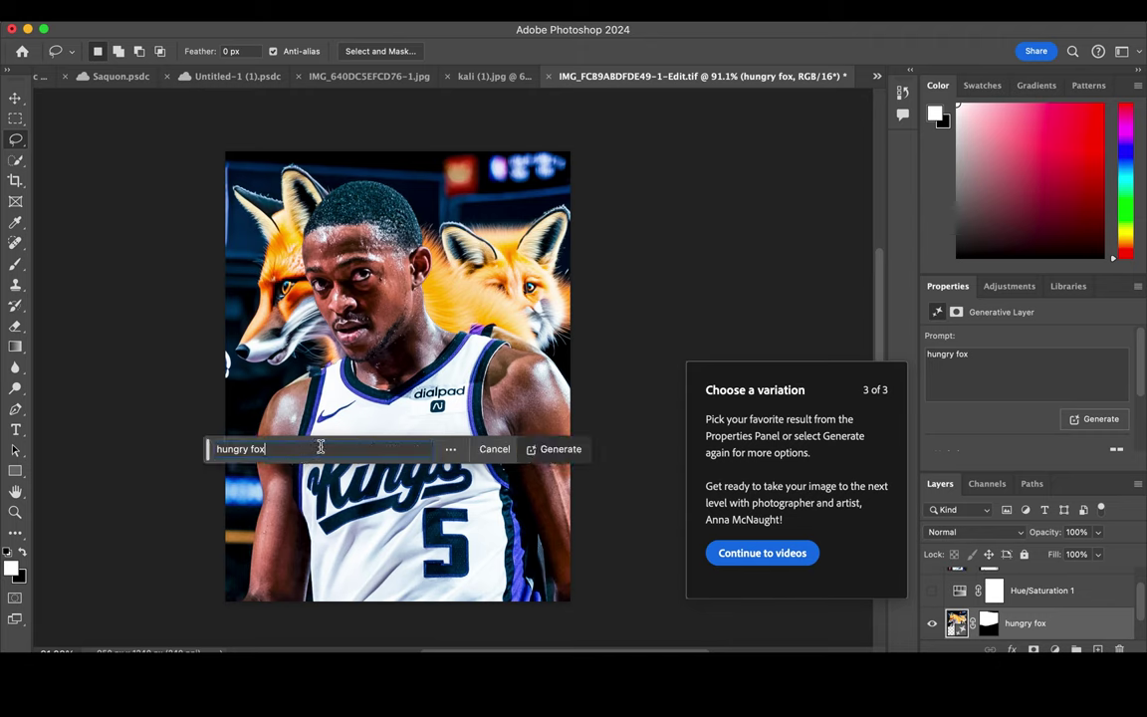
{"action": "double_click", "coordinate": [237, 450]}
{"action": "type", "text": "anr"}
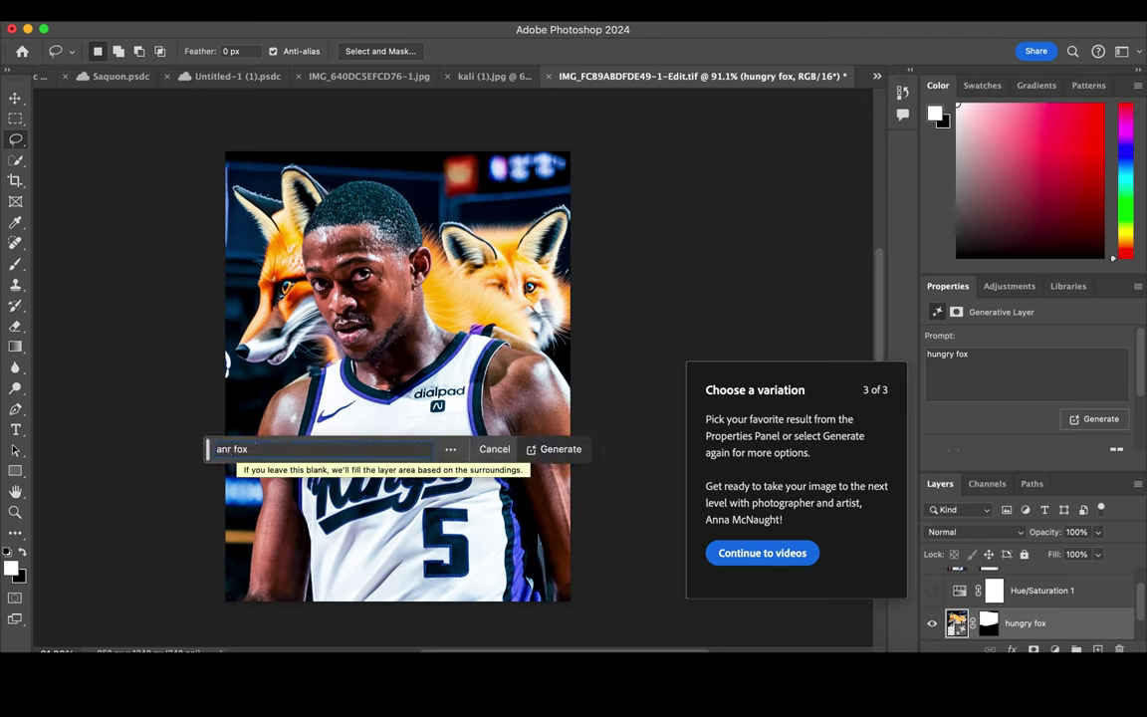
{"action": "type", "text": "gry"}
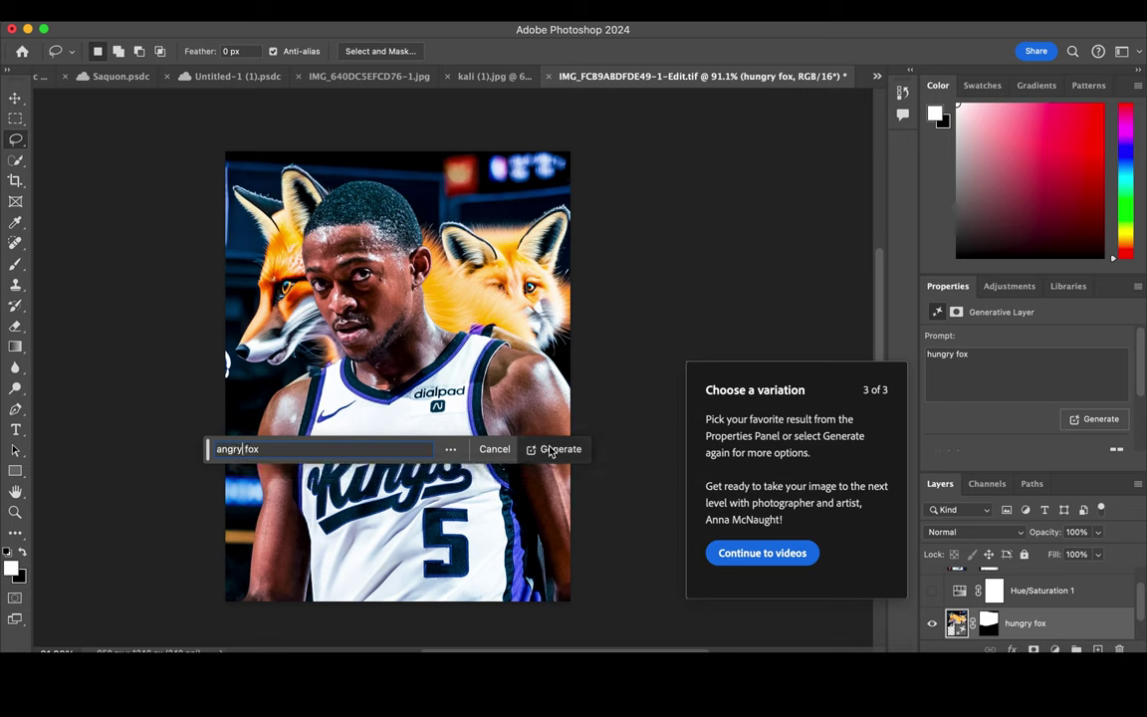
{"action": "left_click", "coordinate": [549, 449]}
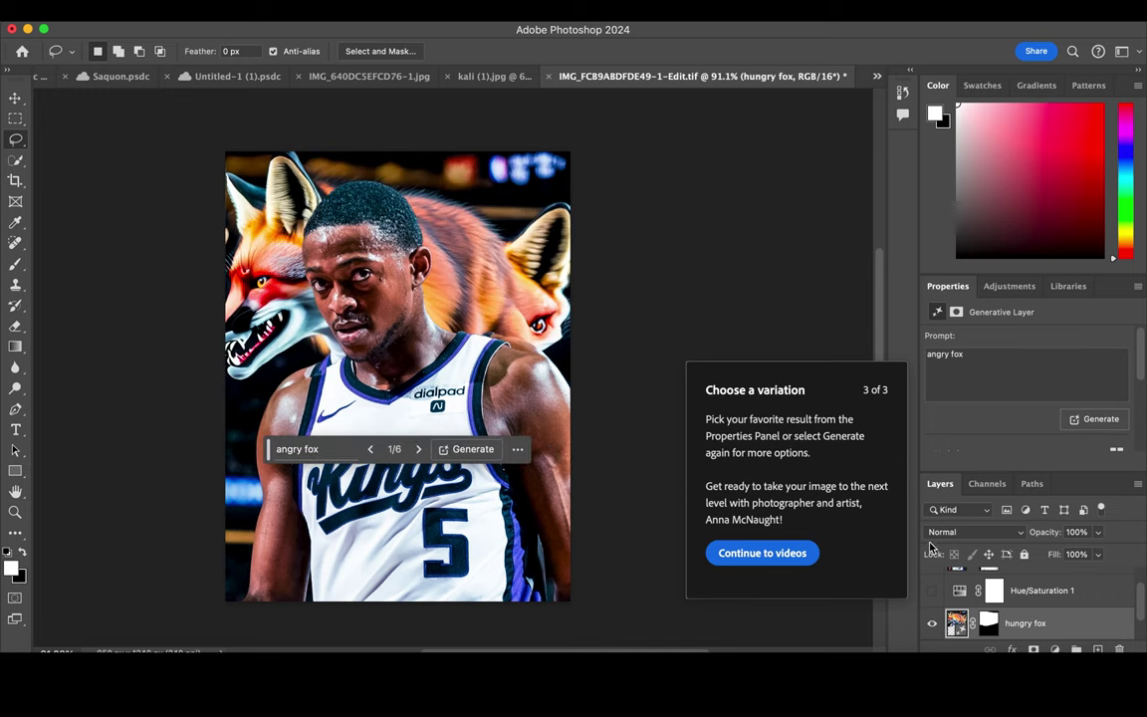
- Choose angry fox variation 3 of 6 with two snarling foxes and target its mask
{"action": "left_click", "coordinate": [418, 449]}
{"action": "left_click", "coordinate": [418, 449]}
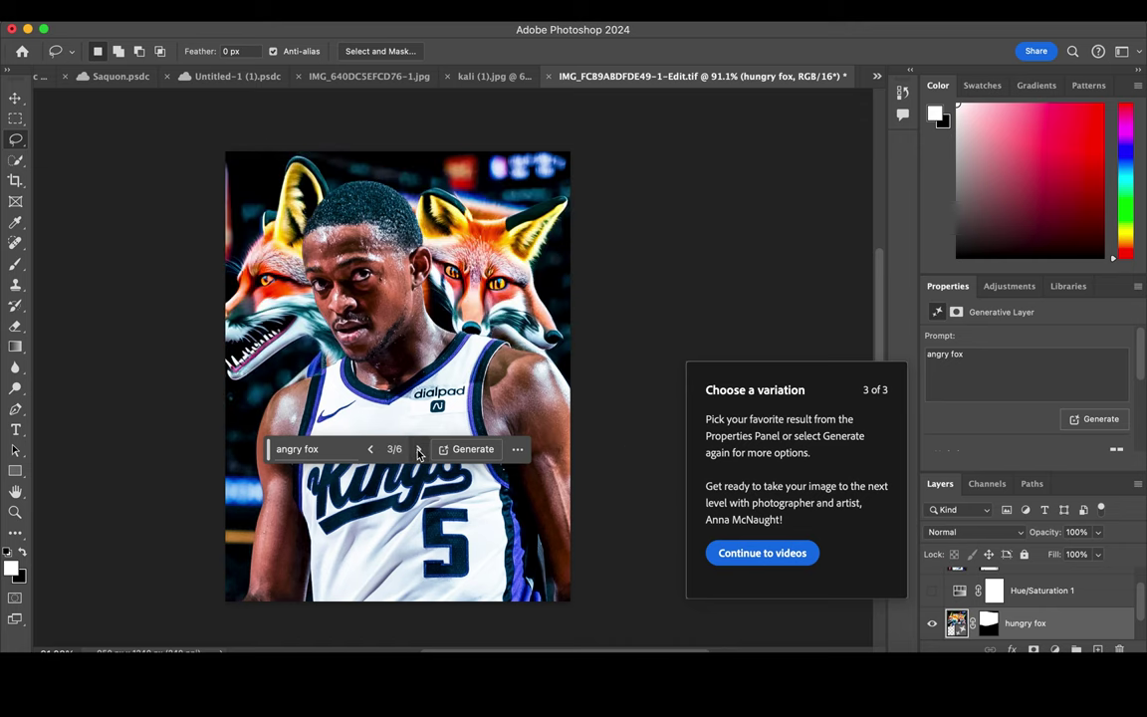
{"action": "left_click", "coordinate": [418, 449]}
{"action": "left_click", "coordinate": [417, 449]}
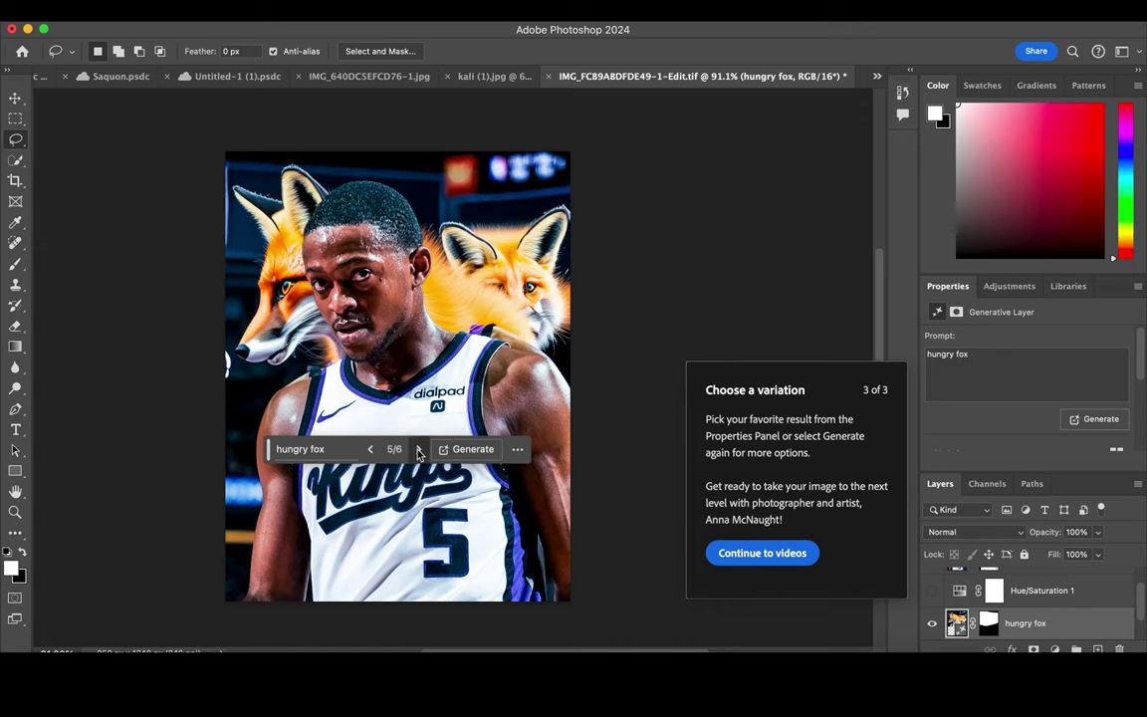
{"action": "left_click", "coordinate": [415, 449]}
{"action": "left_click", "coordinate": [376, 450]}
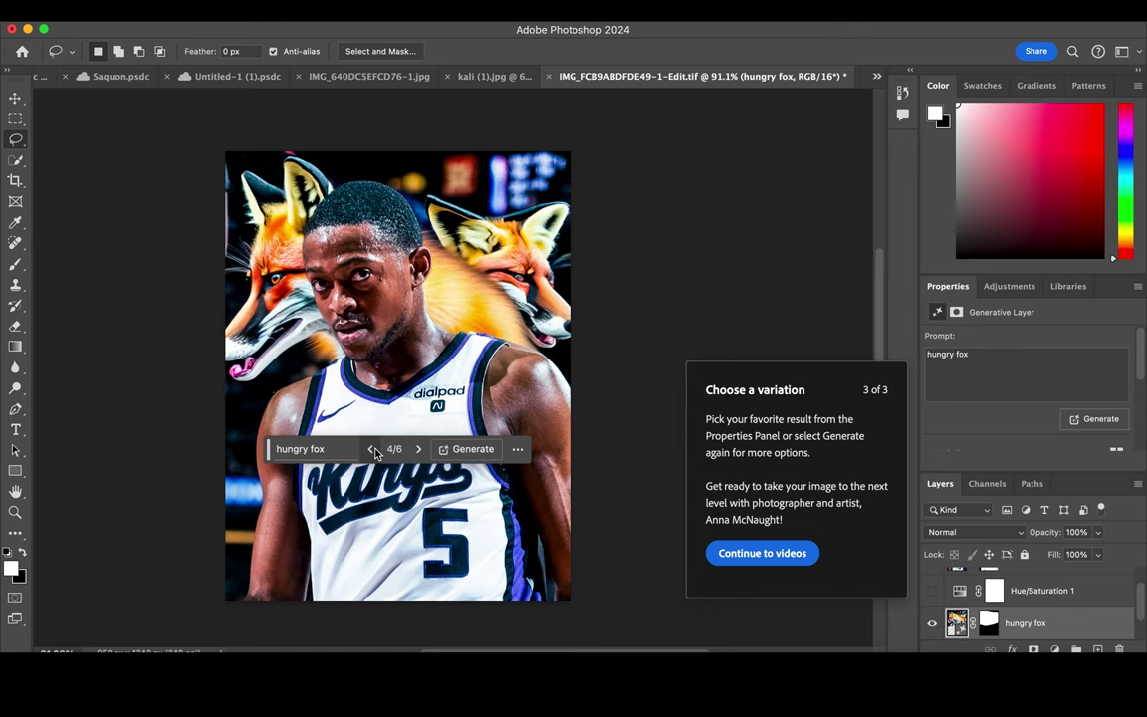
{"action": "left_click", "coordinate": [375, 450]}
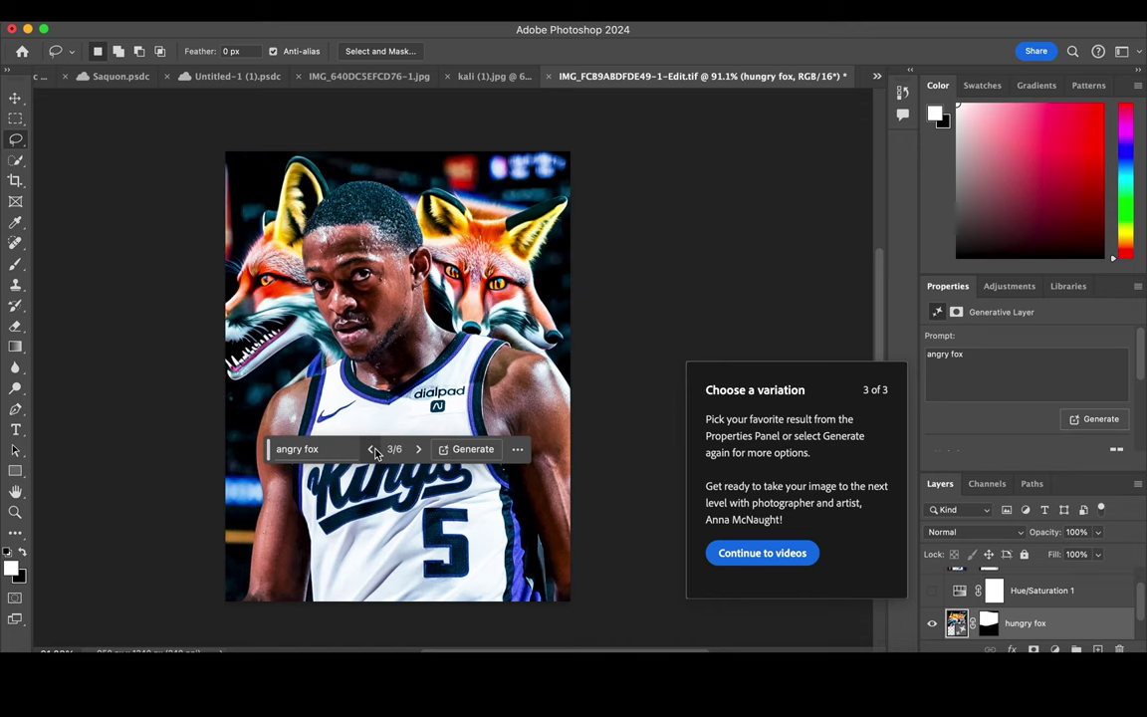
{"action": "left_click", "coordinate": [15, 98]}
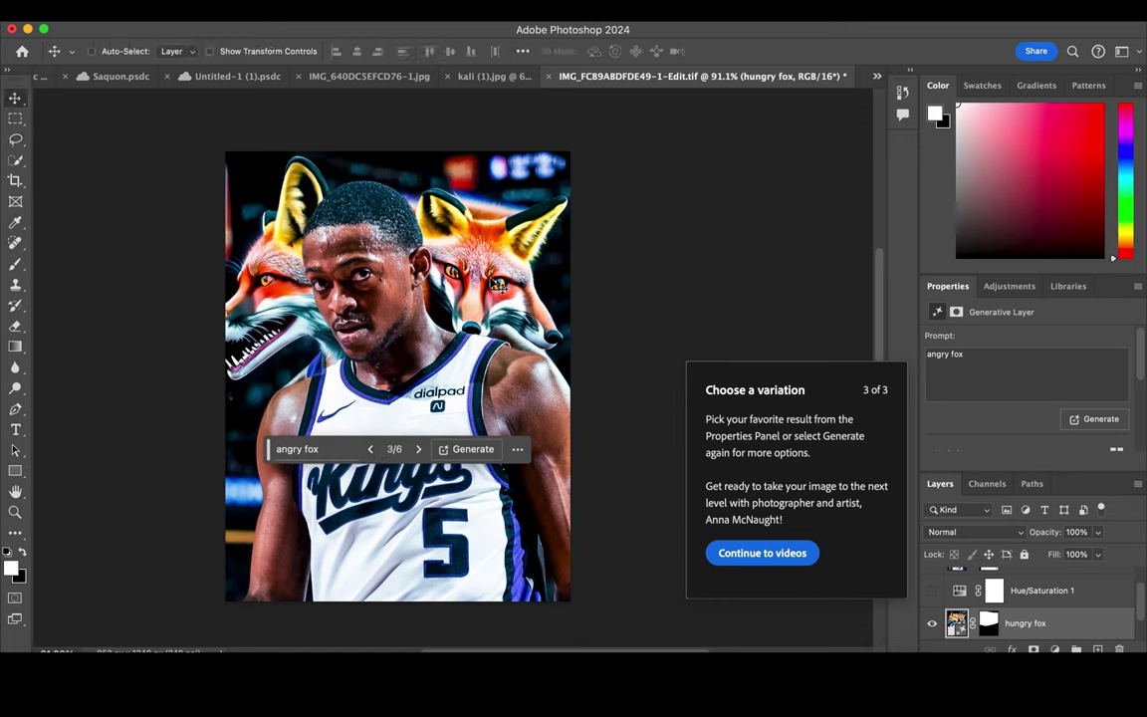
{"action": "left_click_drag", "start_coordinate": [497, 283], "coordinate": [495, 283]}
{"action": "key", "text": "ctrl+backslash"}
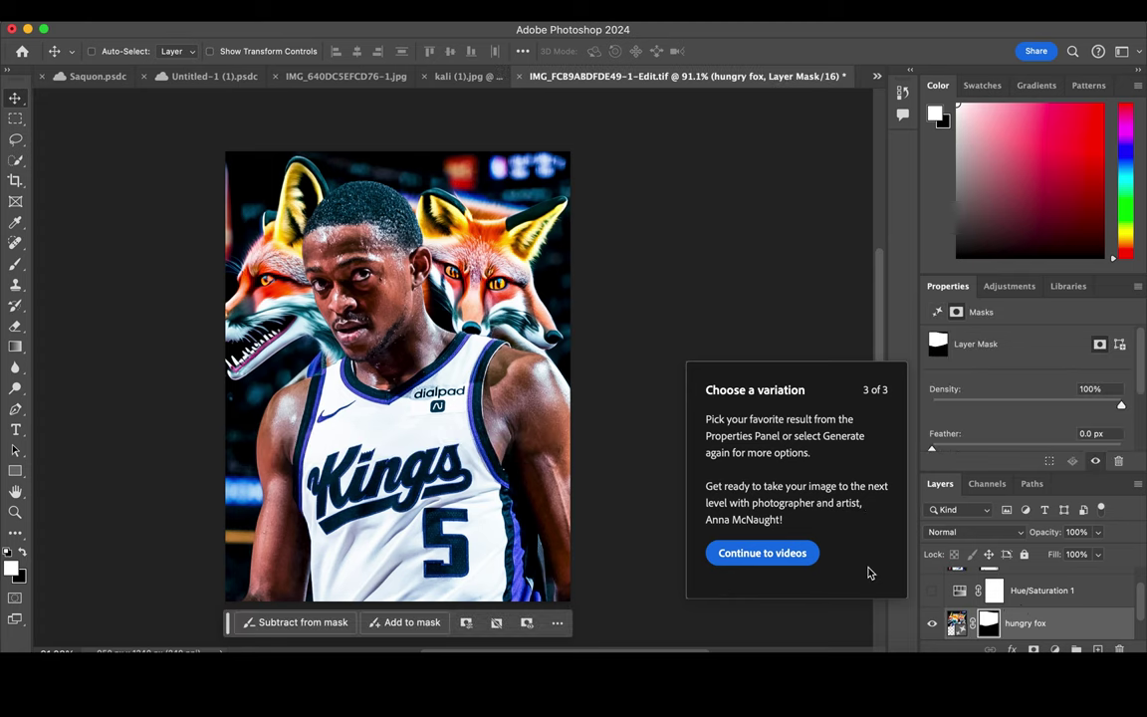
- Close the variation tips and Discover windows and set up a soft 94 px brush
{"action": "left_click", "coordinate": [812, 555]}
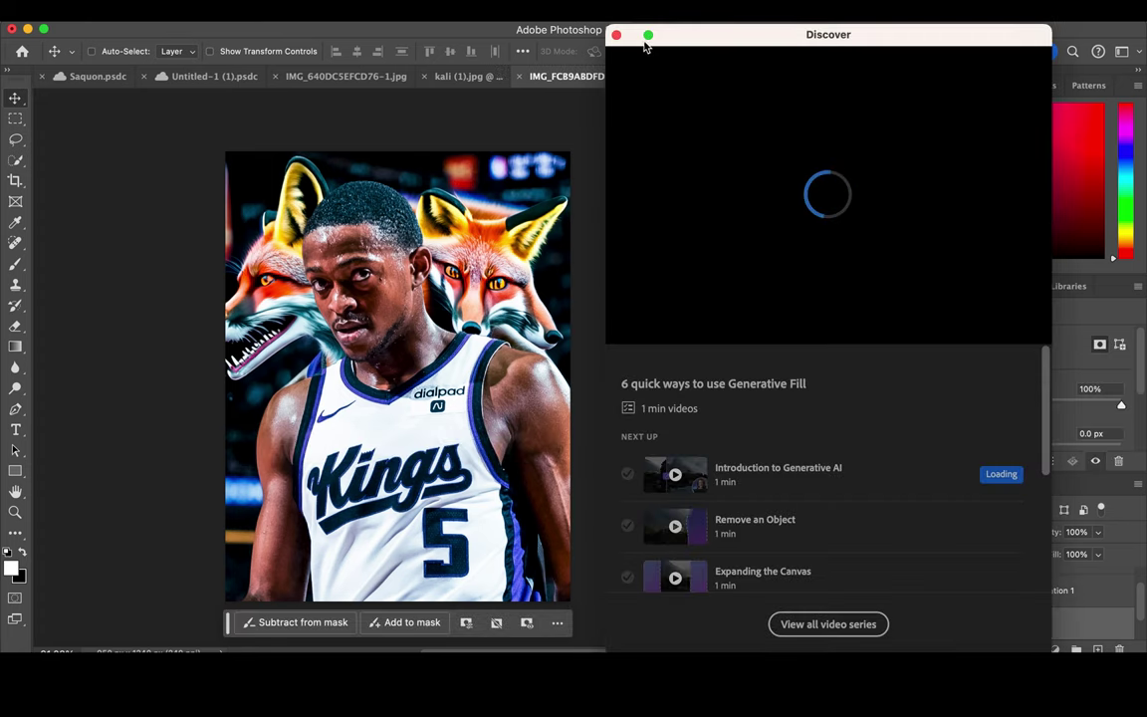
{"action": "left_click", "coordinate": [616, 35]}
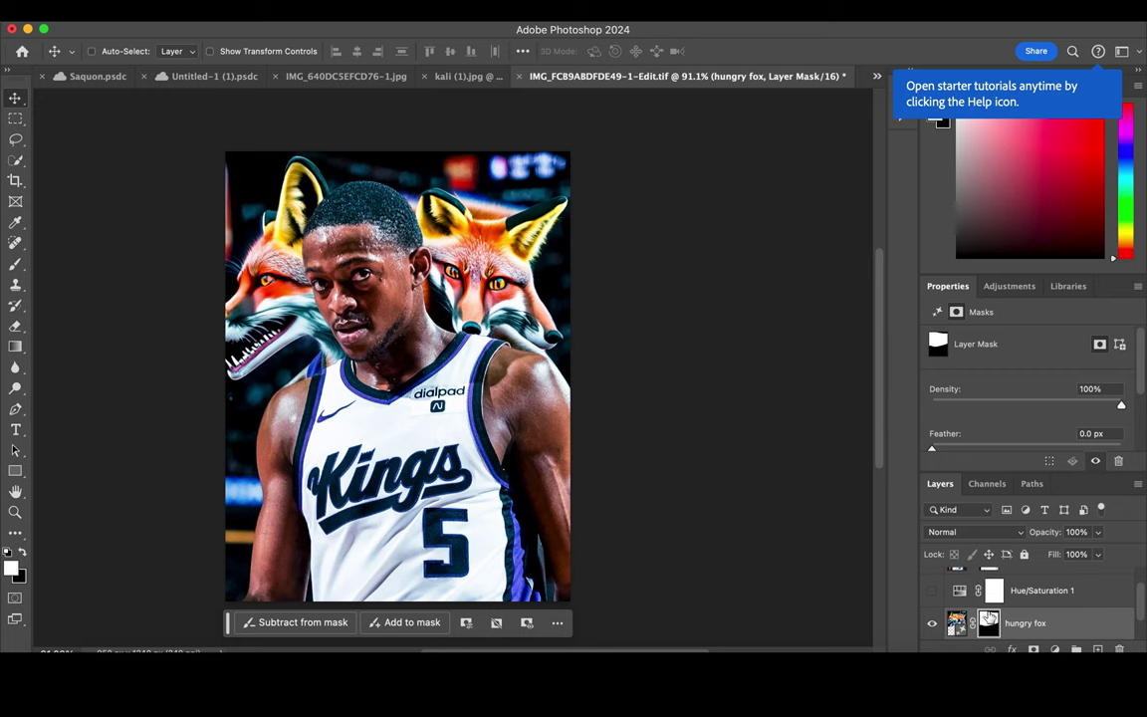
{"action": "left_click", "coordinate": [15, 264]}
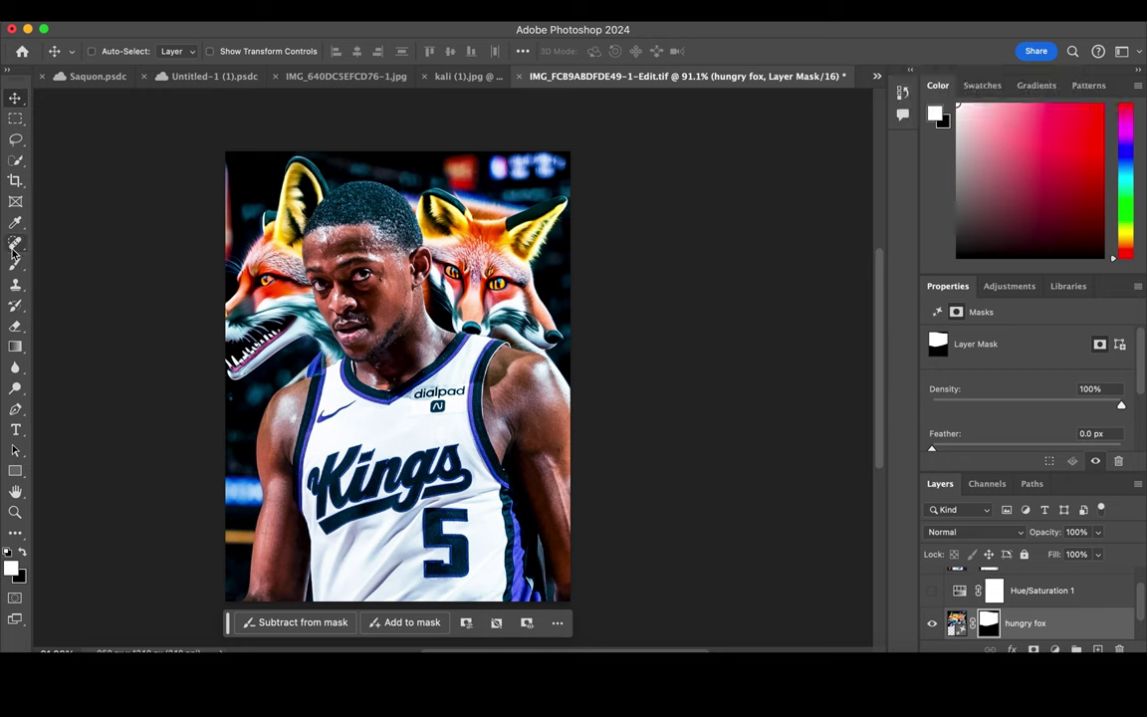
{"action": "right_click", "coordinate": [528, 188]}
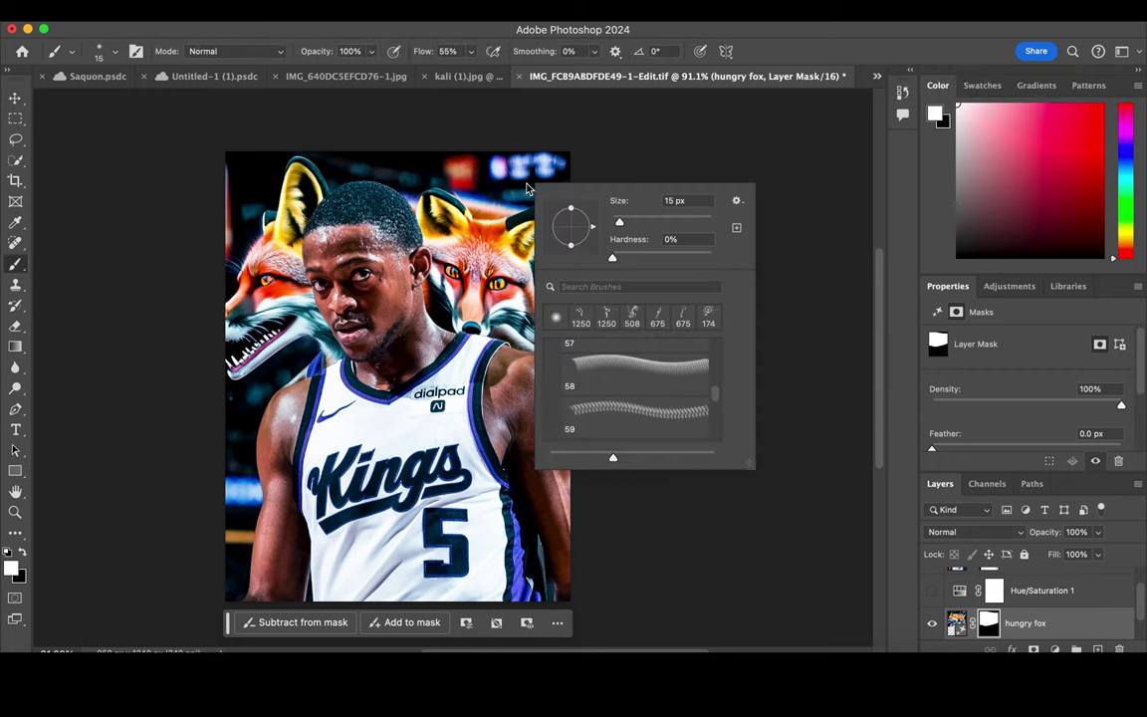
{"action": "left_click", "coordinate": [641, 221]}
{"action": "left_click", "coordinate": [659, 222]}
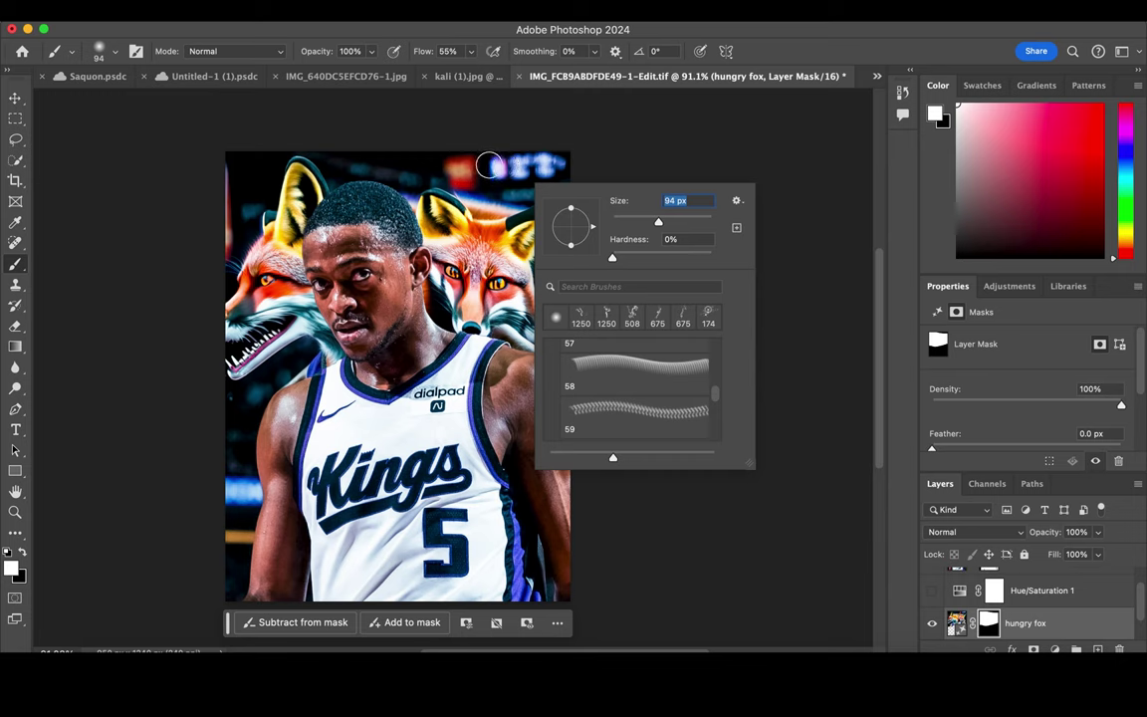
{"action": "key", "text": "Return"}
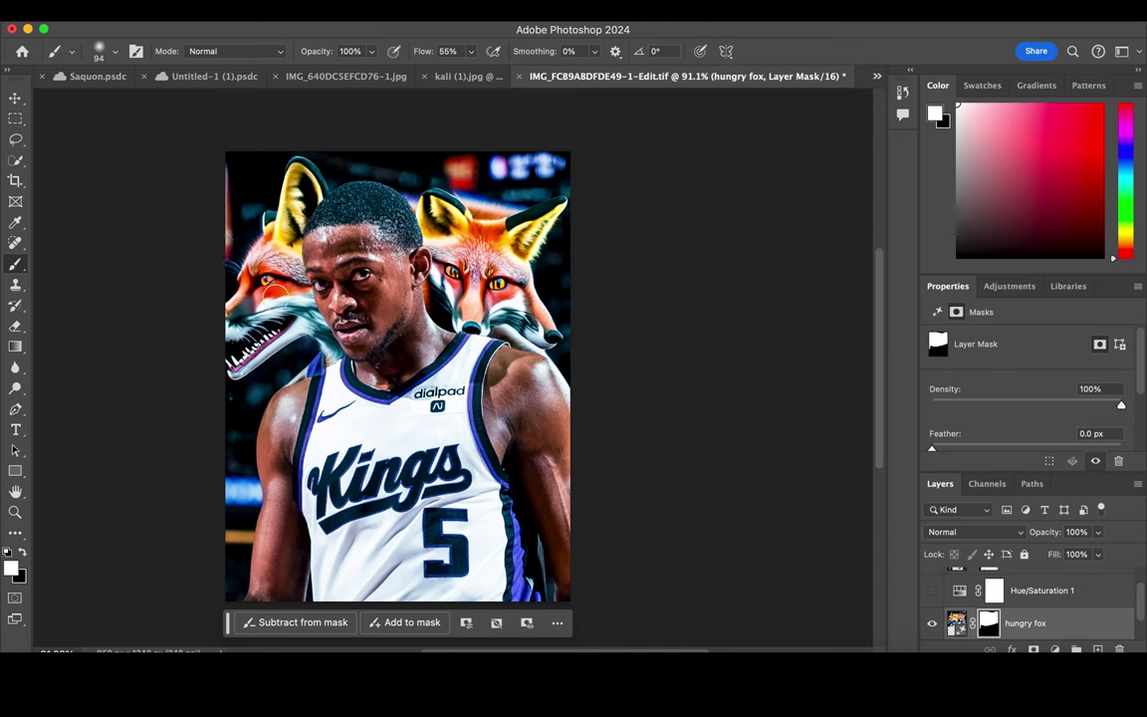
{"action": "left_click", "coordinate": [996, 567]}
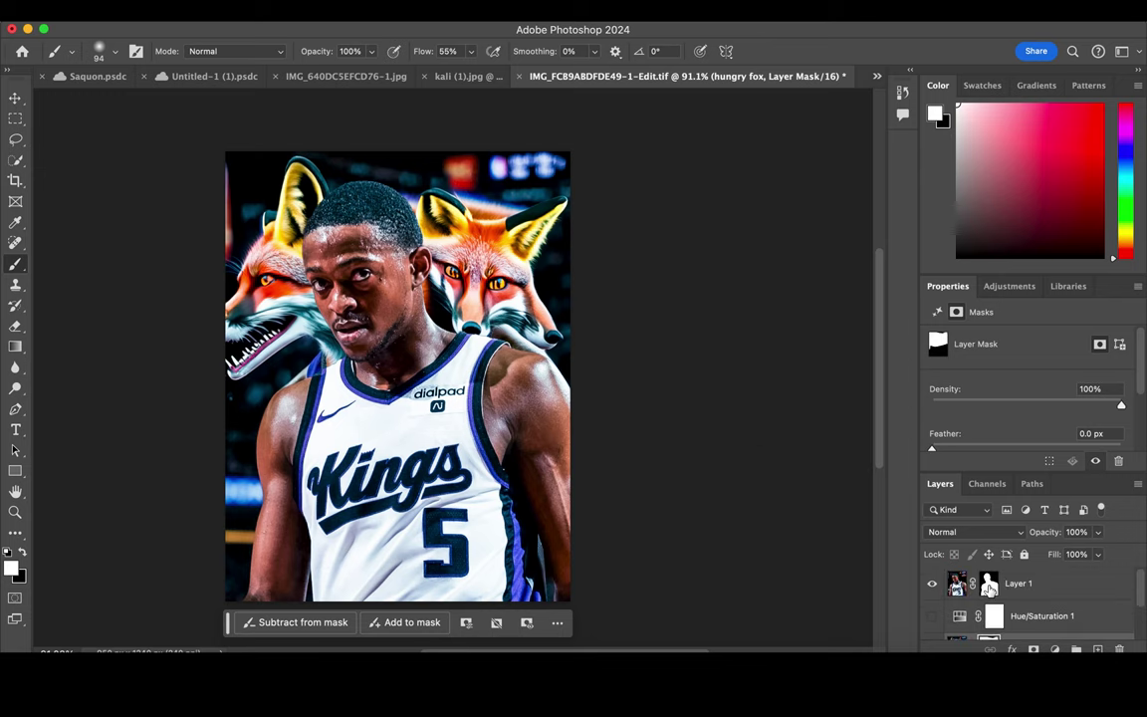
- Turn on Hue/Saturation 1, shifting the foxes' hue to purple with saturation 66
{"action": "left_click", "coordinate": [1012, 649]}
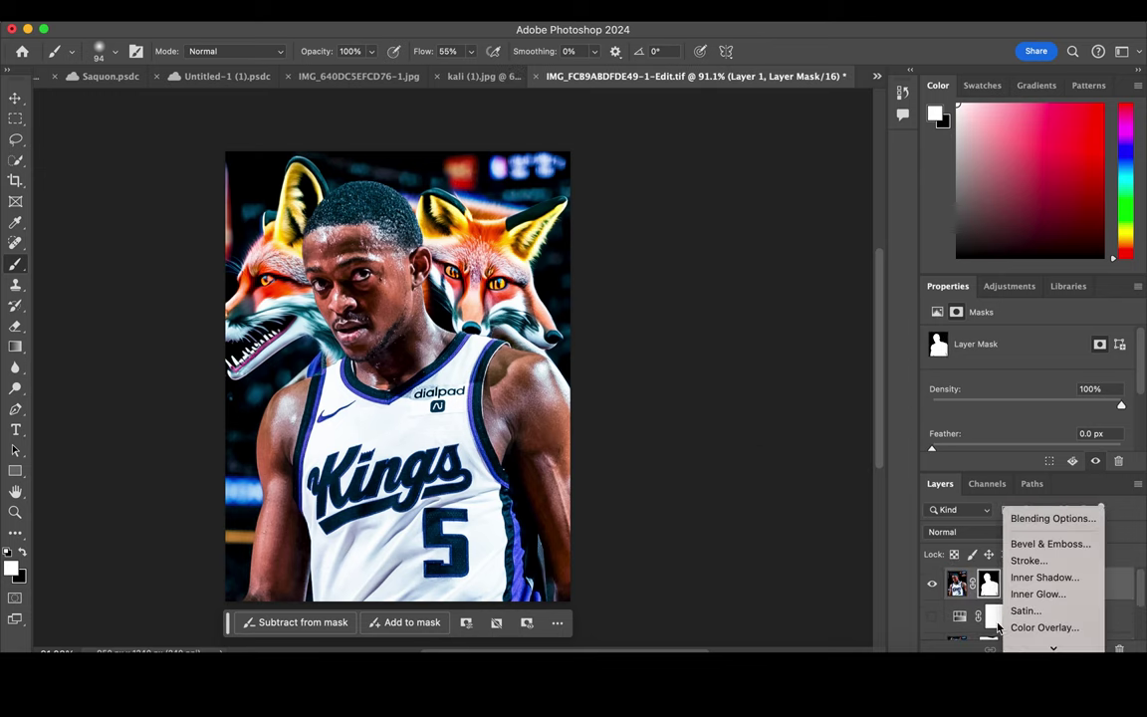
{"action": "left_click", "coordinate": [934, 597]}
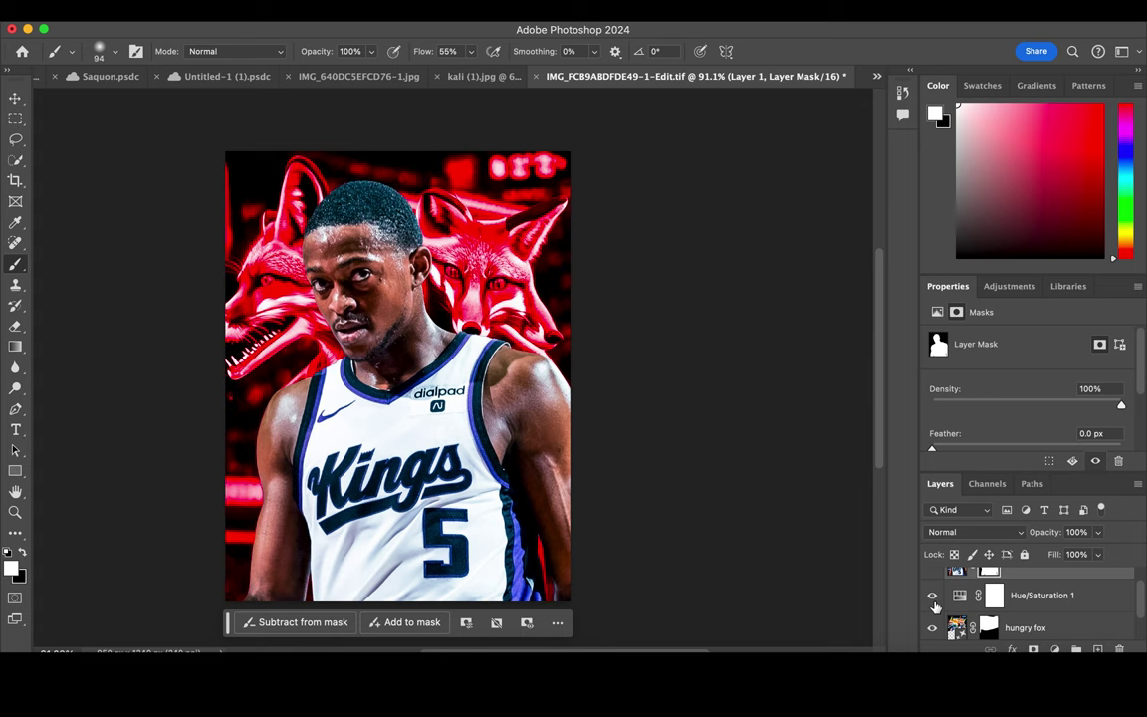
{"action": "left_click", "coordinate": [956, 595]}
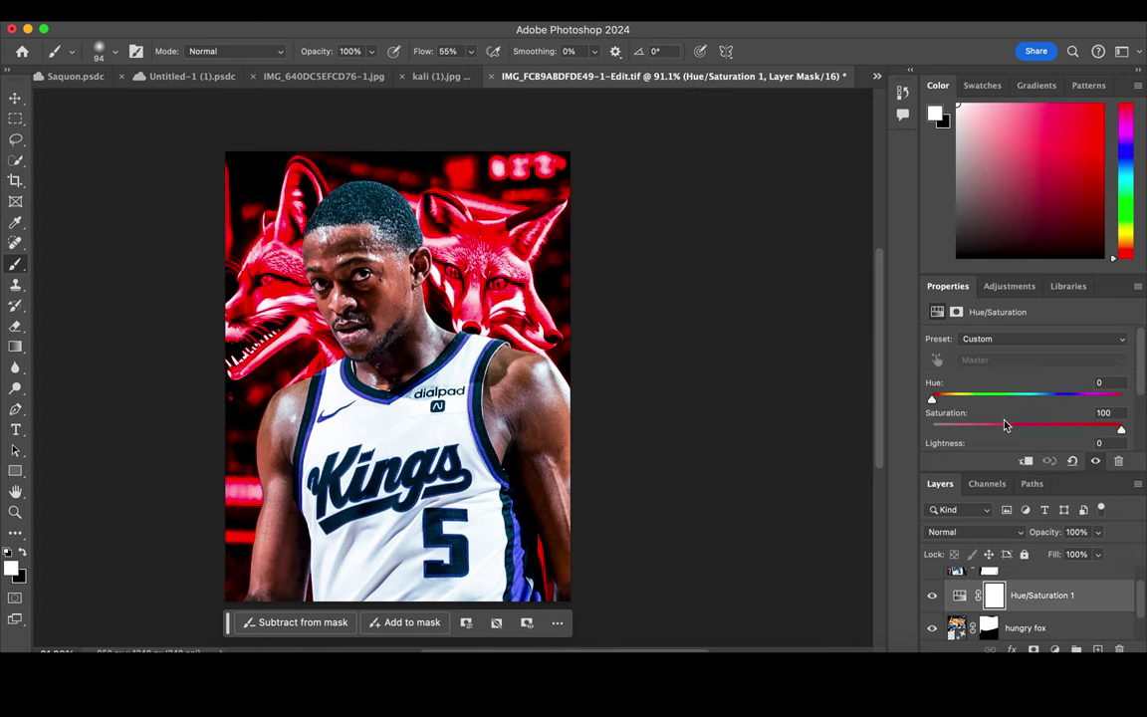
{"action": "left_click", "coordinate": [1076, 398]}
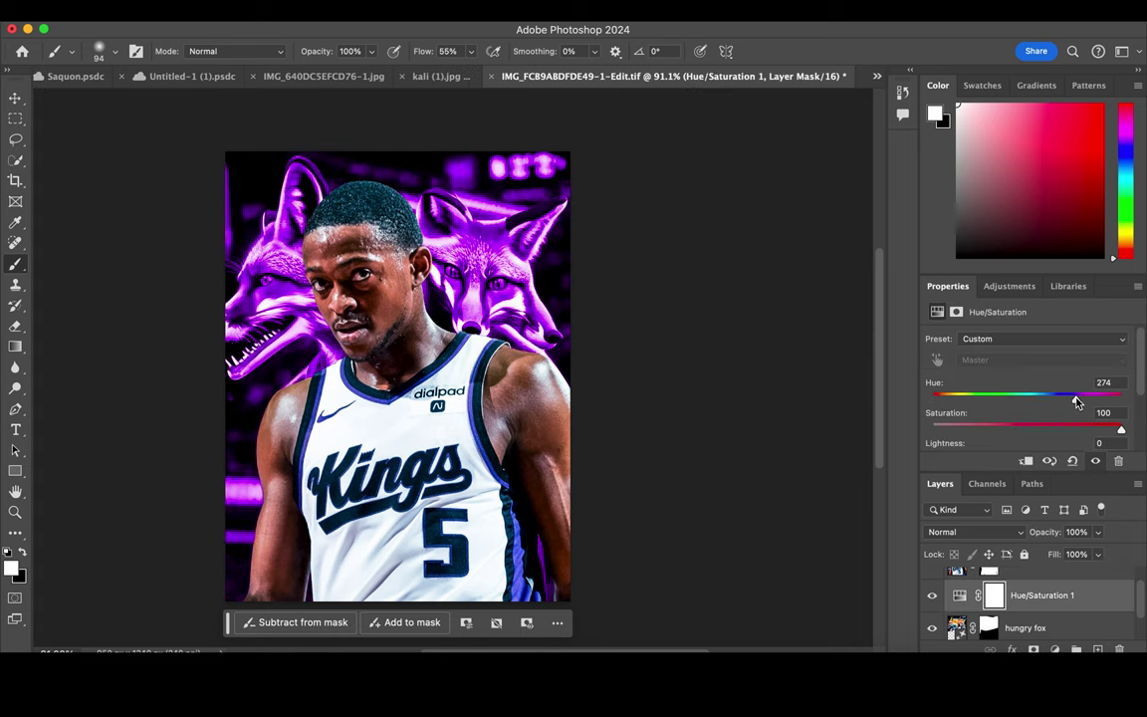
{"action": "mouse_move", "coordinate": [1080, 400]}
{"action": "left_mouse_down"}
{"action": "mouse_move", "coordinate": [1118, 432]}
{"action": "mouse_move", "coordinate": [1044, 430]}
{"action": "left_mouse_up"}
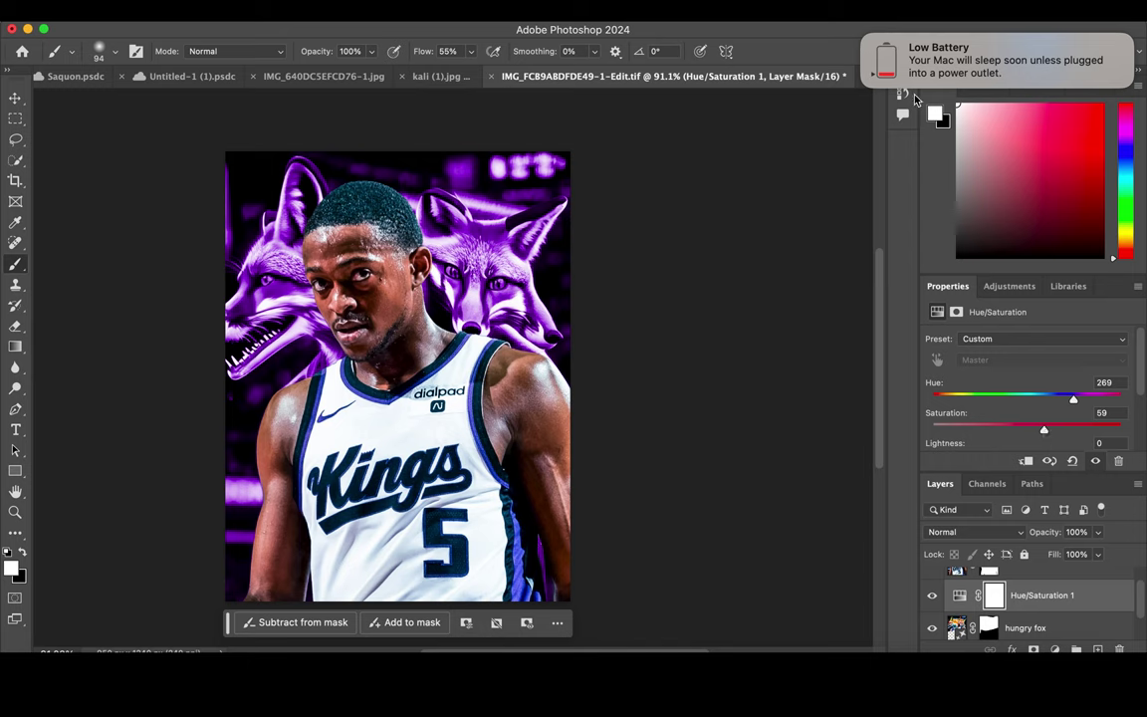
{"action": "left_click", "coordinate": [865, 37]}
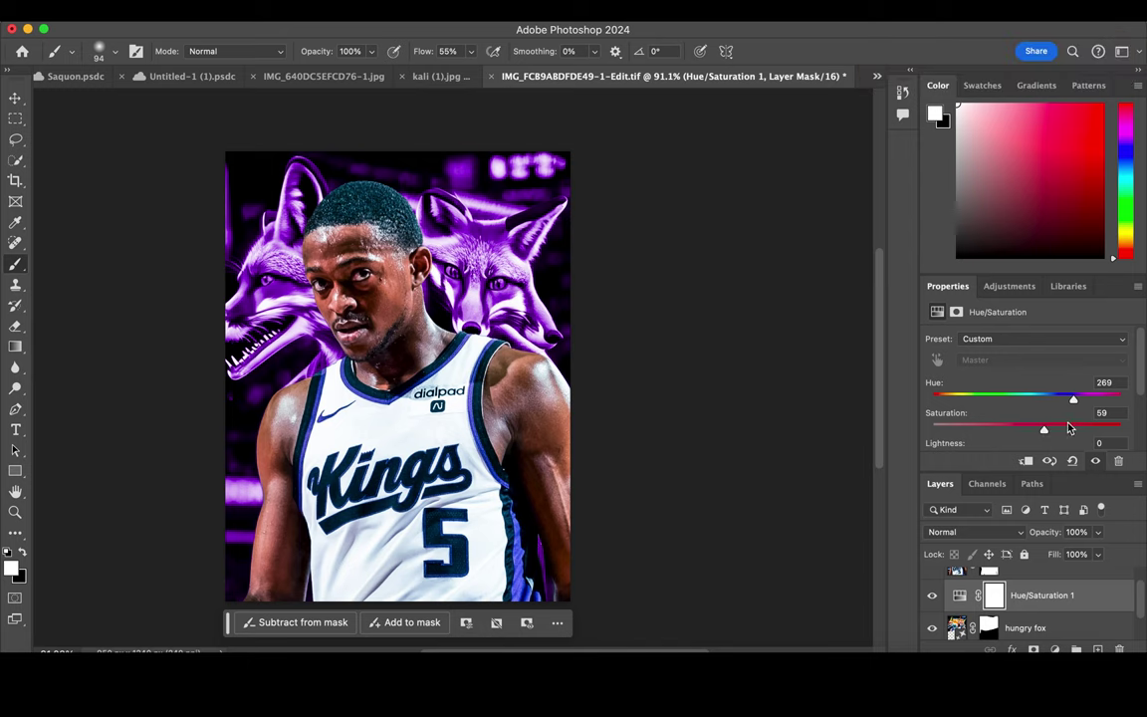
{"action": "left_click_drag", "start_coordinate": [1044, 429], "coordinate": [1058, 426]}
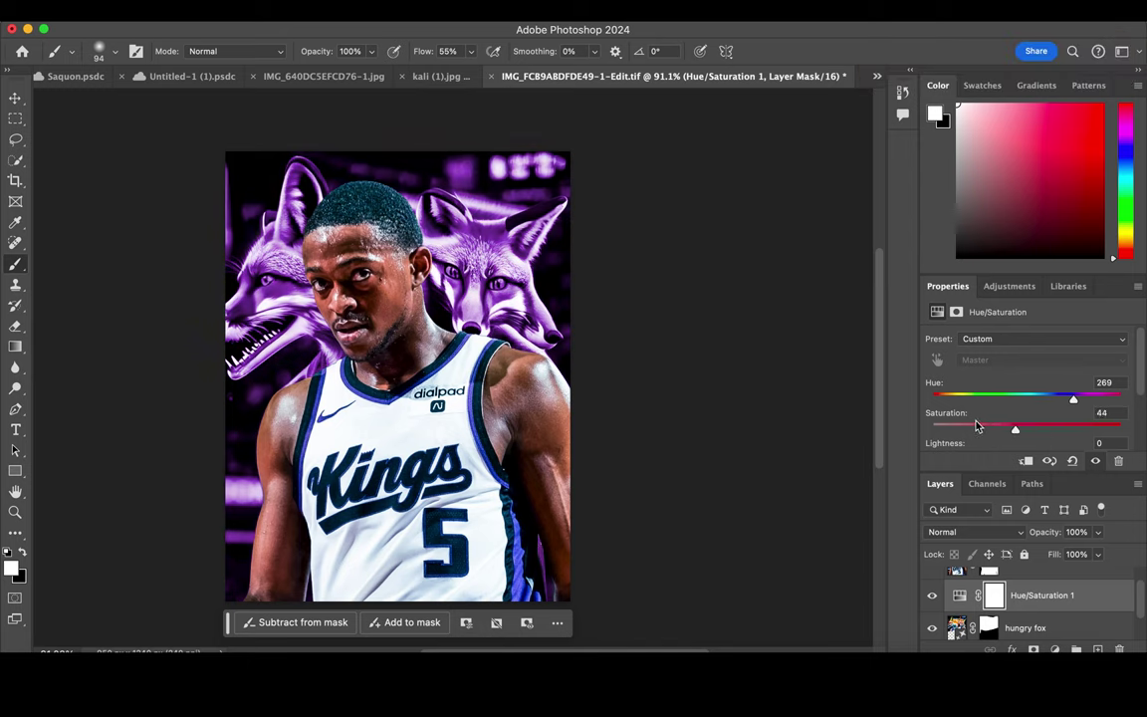
{"action": "scroll", "coordinate": [1046, 408], "scroll_direction": "down", "scroll_amount": 2}
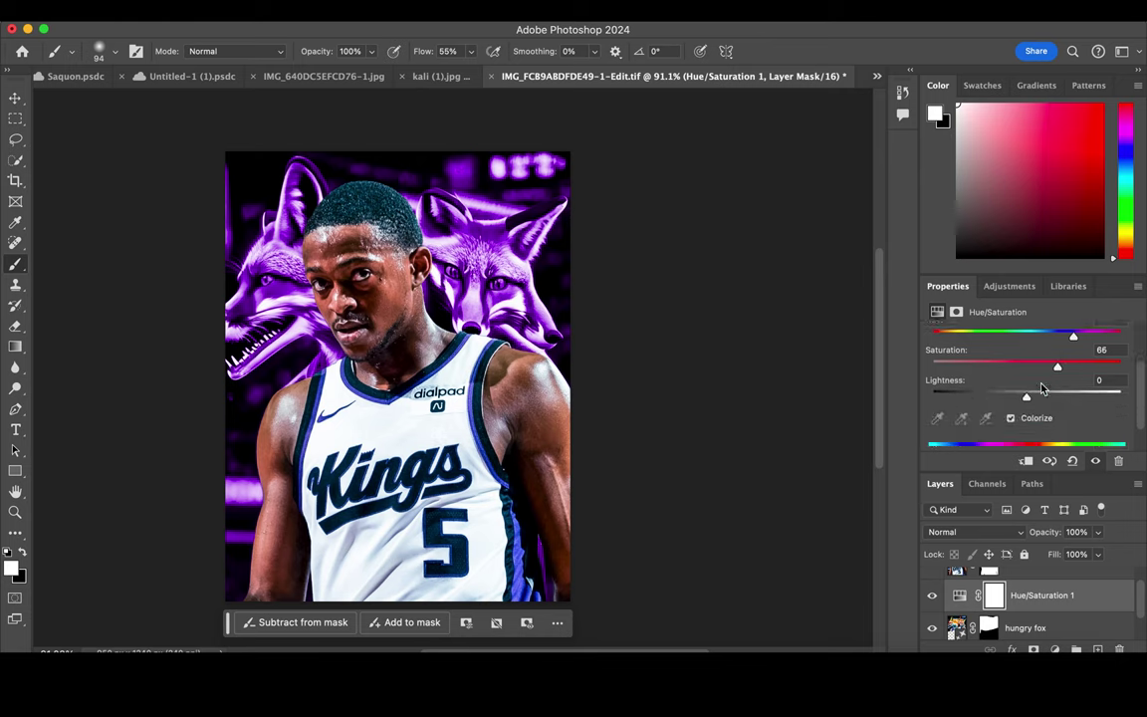
- Add a Levels adjustment darkening the midtones to 0.78
{"action": "left_click", "coordinate": [1054, 650]}
{"action": "left_click", "coordinate": [1054, 491]}
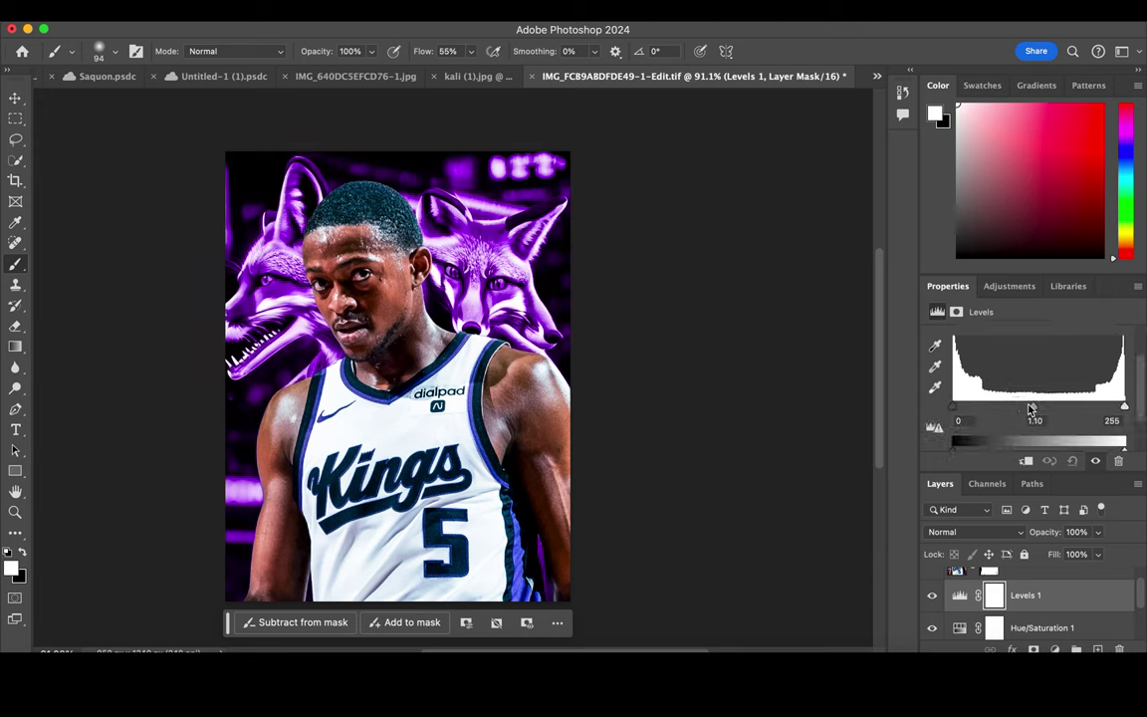
{"action": "left_click_drag", "start_coordinate": [1037, 409], "coordinate": [1058, 404]}
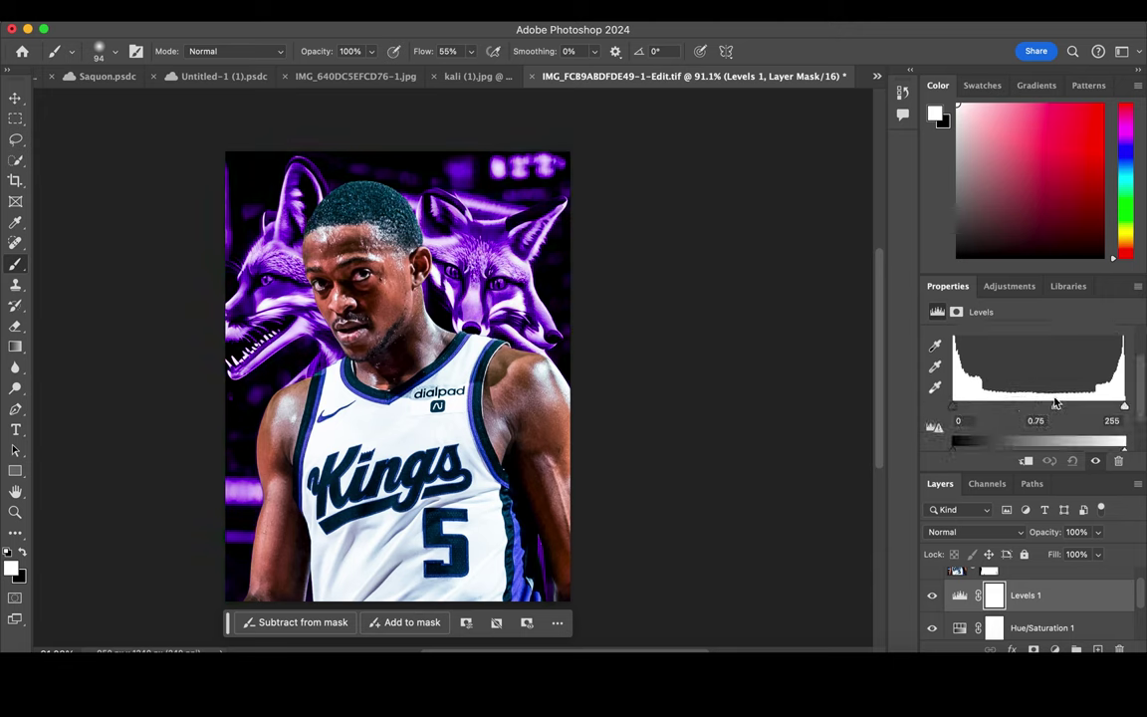
{"action": "scroll", "coordinate": [986, 578], "scroll_direction": "up", "scroll_amount": 1}
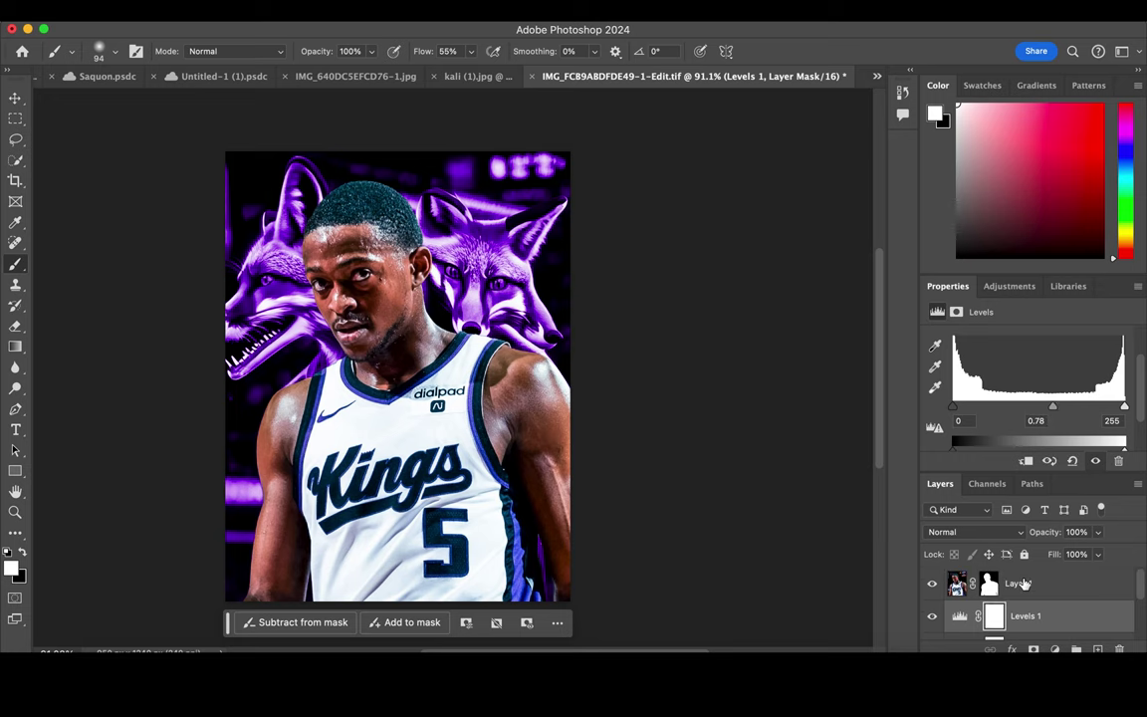
- Add a Black & White adjustment above the player's masked layer
{"action": "left_click", "coordinate": [991, 586]}
{"action": "left_click", "coordinate": [1055, 649]}
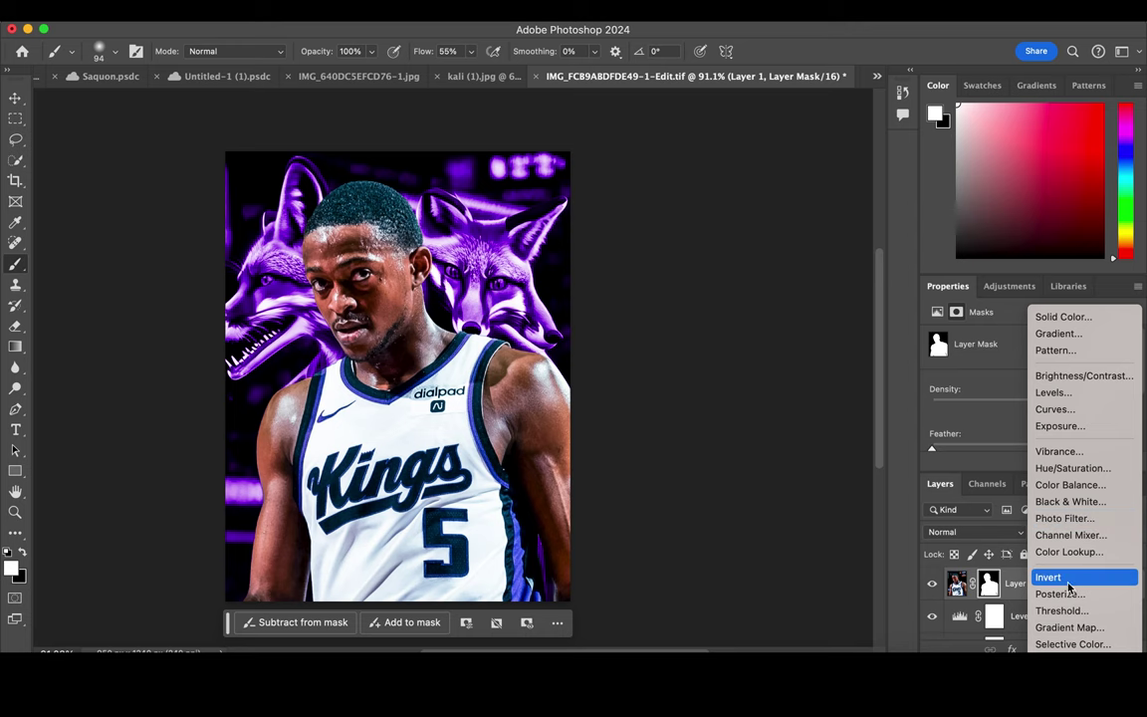
{"action": "left_click", "coordinate": [1071, 501]}
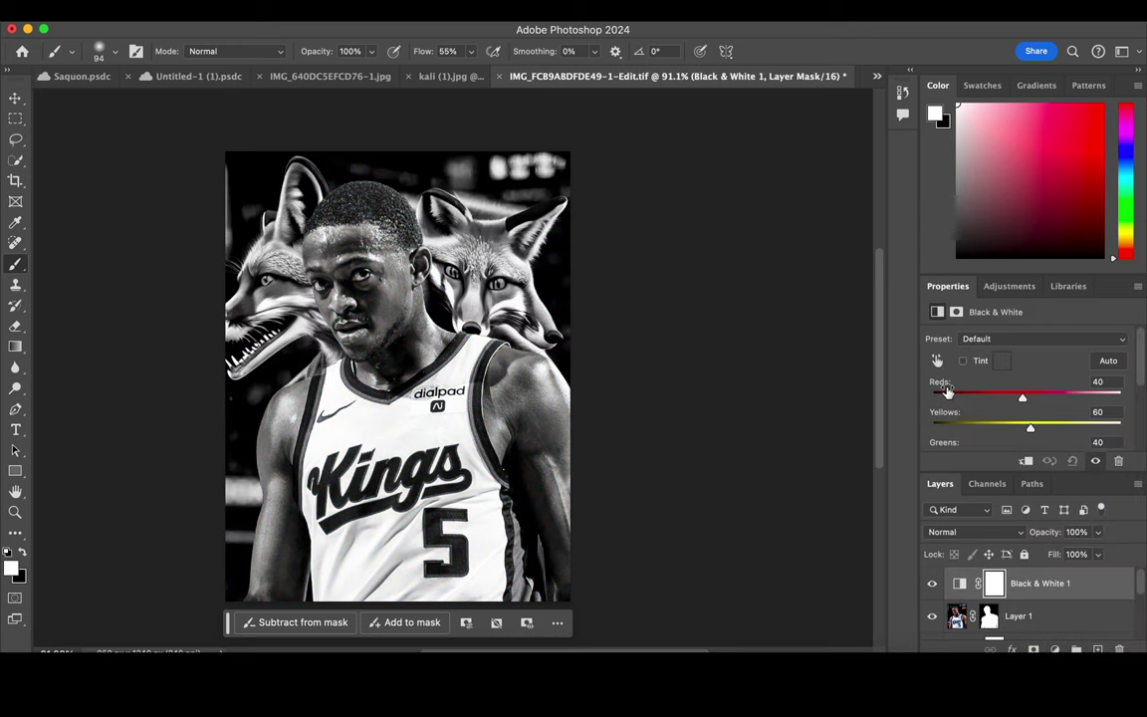
- Enable Tint on the Black & White adjustment and pick a vivid purple
{"action": "left_click", "coordinate": [962, 361]}
{"action": "left_click", "coordinate": [1003, 360]}
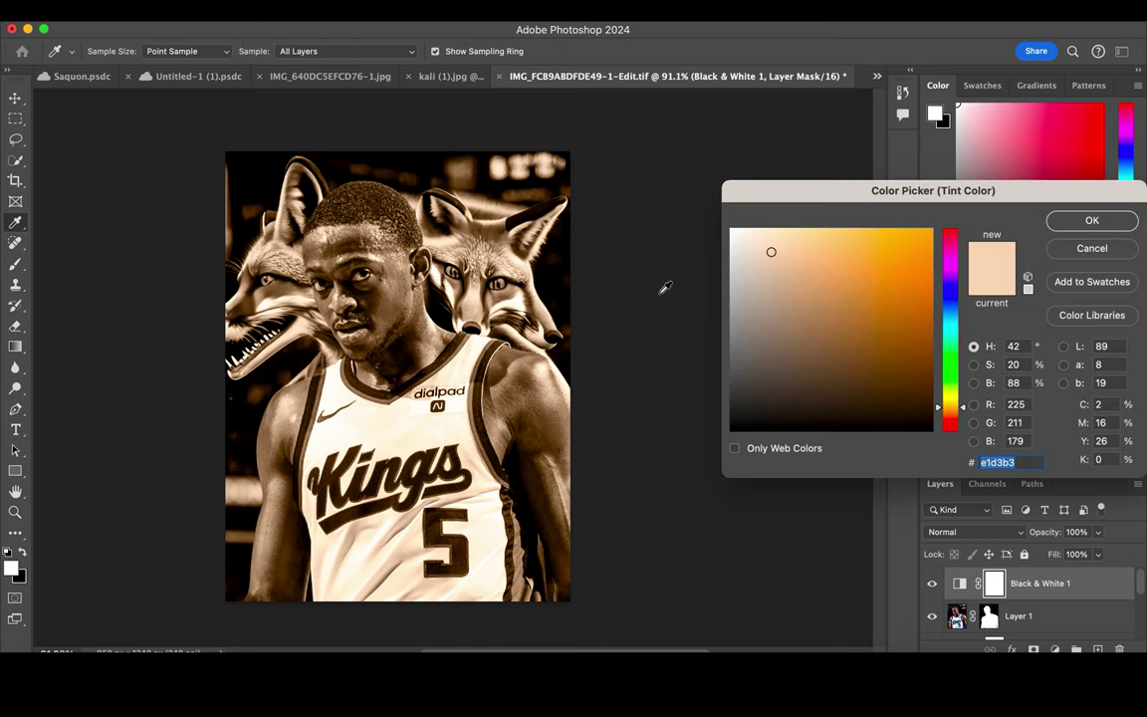
{"action": "left_click", "coordinate": [953, 270]}
{"action": "left_click", "coordinate": [910, 274]}
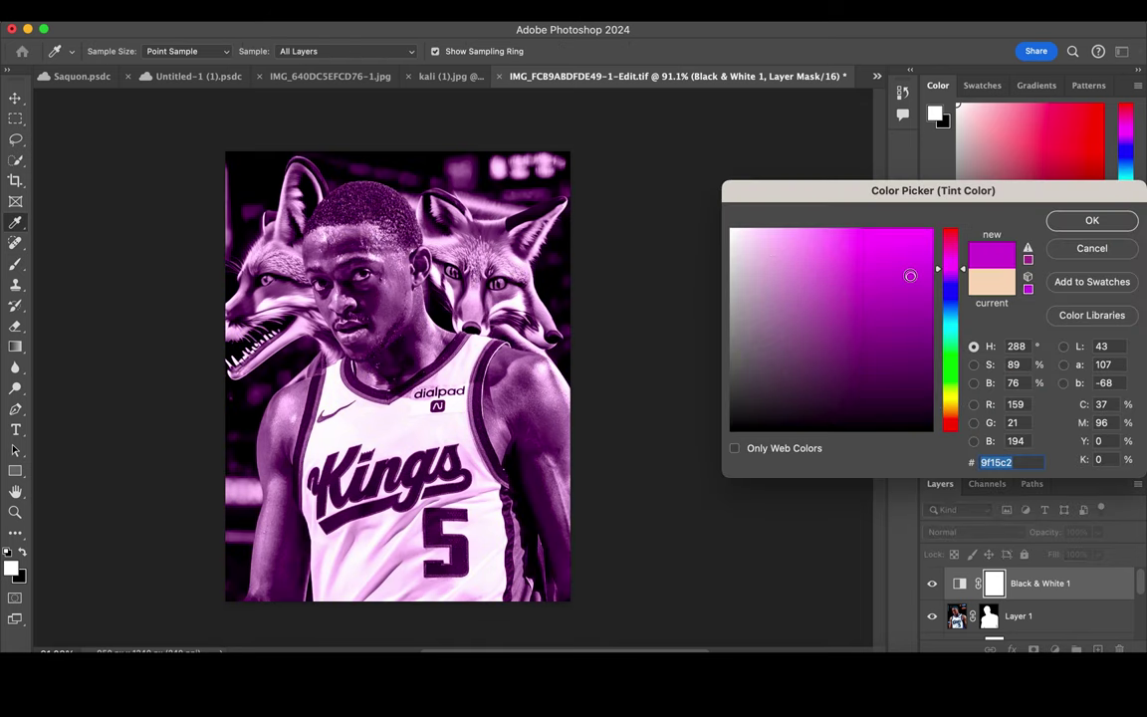
{"action": "left_click", "coordinate": [918, 363]}
{"action": "left_click", "coordinate": [915, 403]}
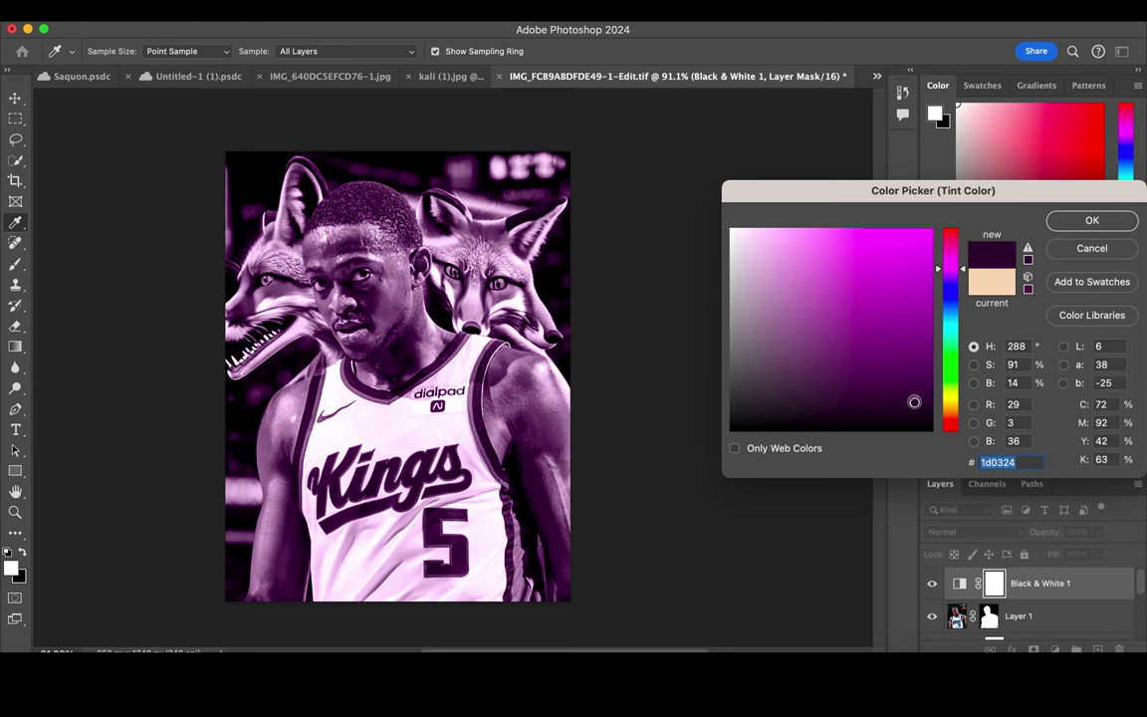
{"action": "left_click", "coordinate": [963, 275]}
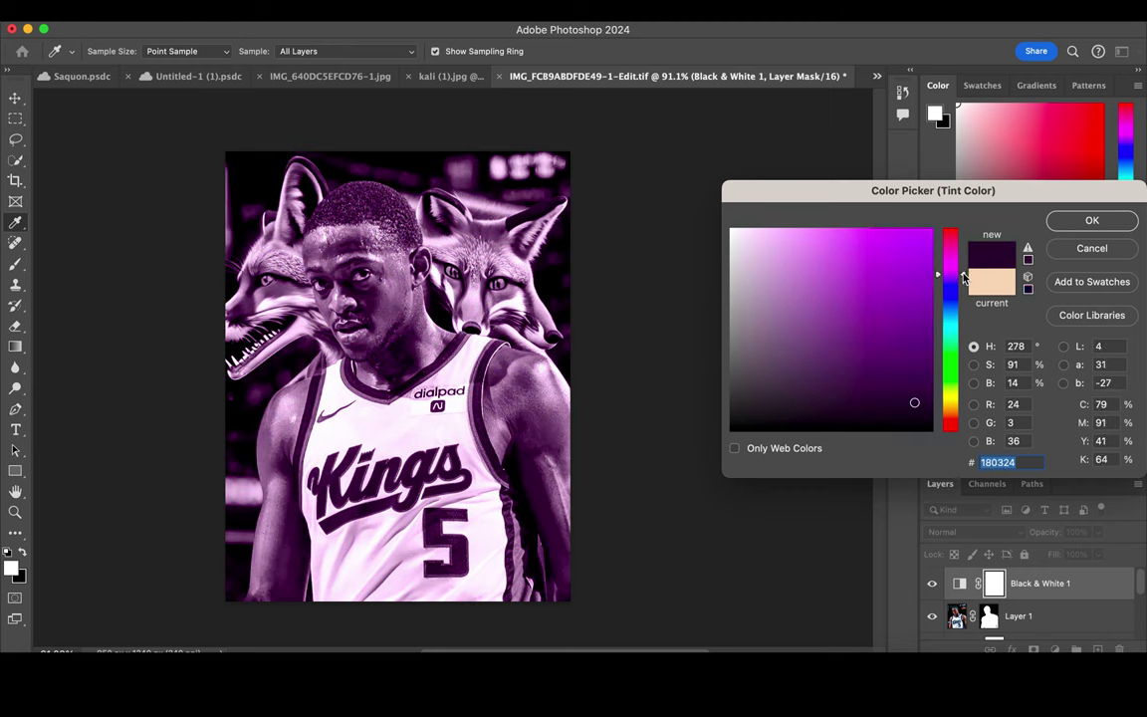
{"action": "left_click", "coordinate": [897, 288]}
{"action": "left_click", "coordinate": [923, 306]}
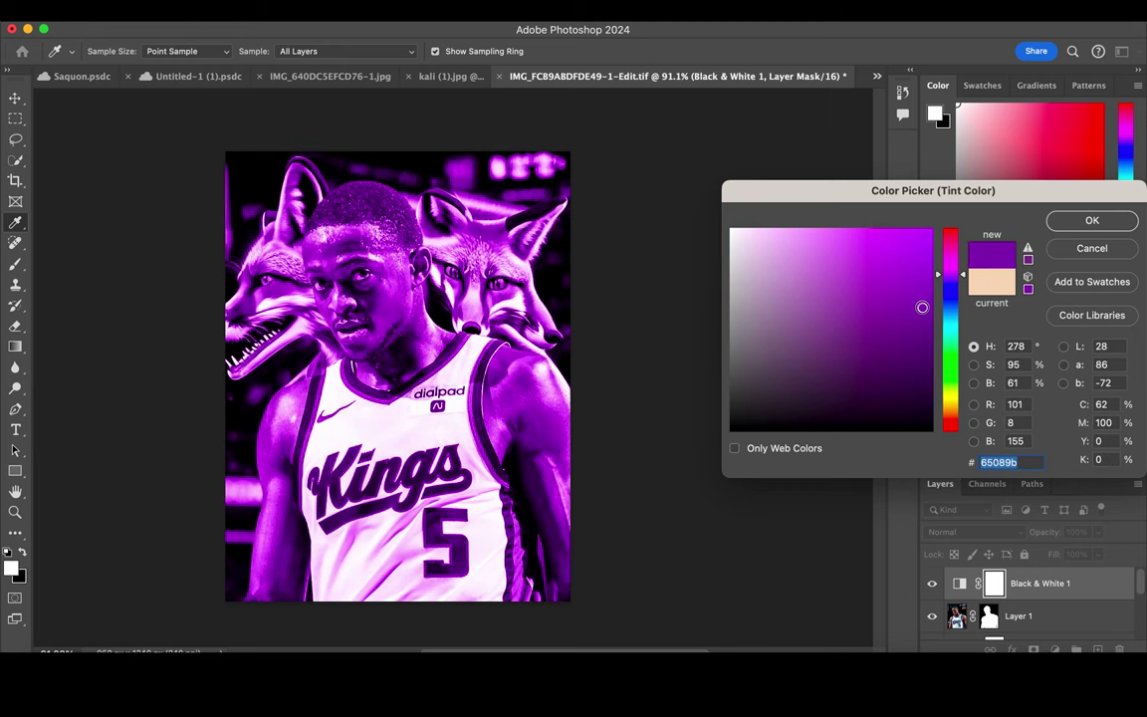
{"action": "left_click", "coordinate": [1106, 220]}
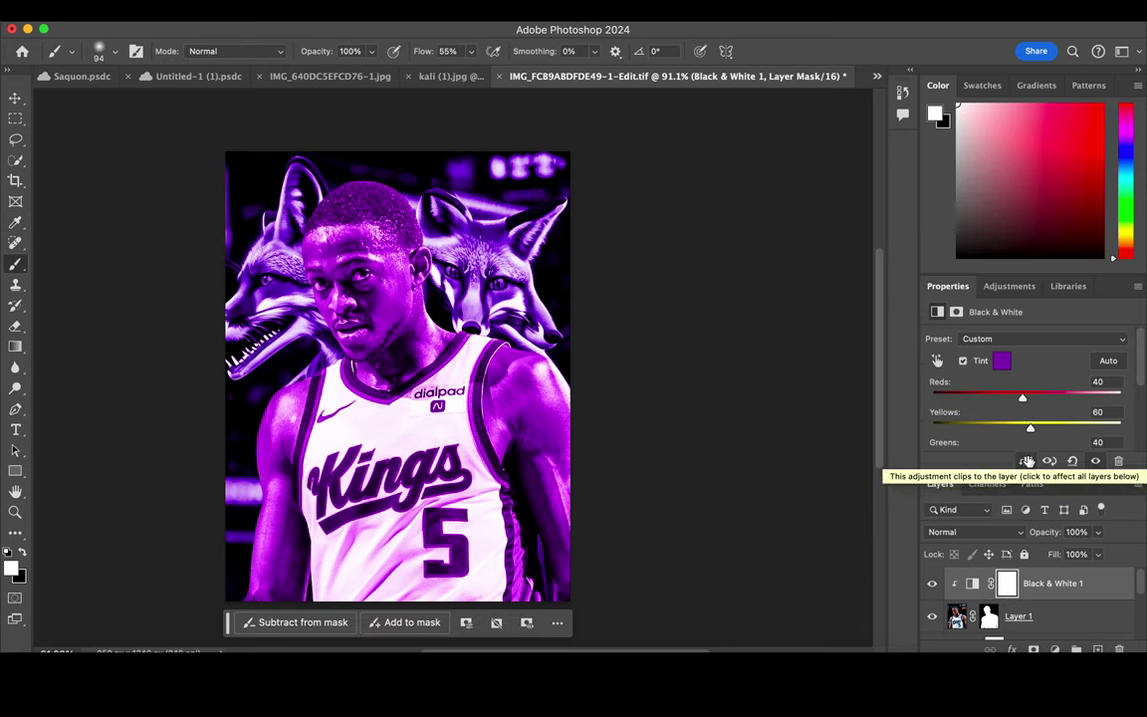
- Refine the purple tint colour slightly toward blue
{"action": "left_click", "coordinate": [1002, 361]}
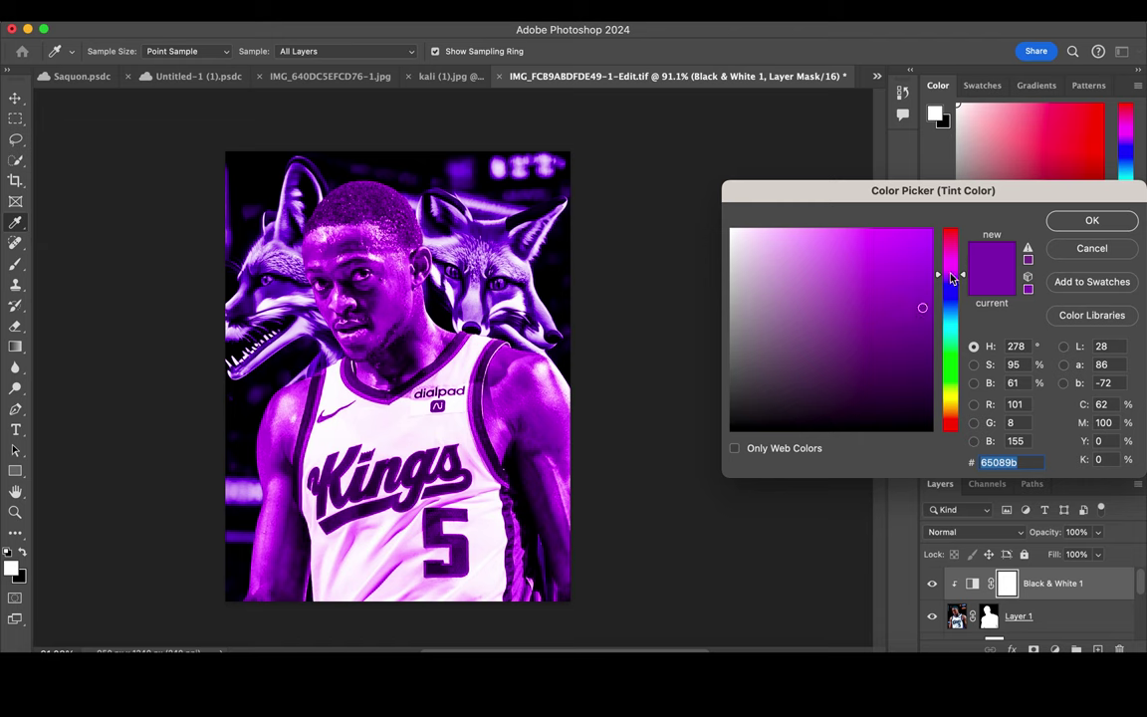
{"action": "left_click_drag", "start_coordinate": [958, 280], "coordinate": [963, 283]}
{"action": "left_click_drag", "start_coordinate": [962, 281], "coordinate": [962, 283]}
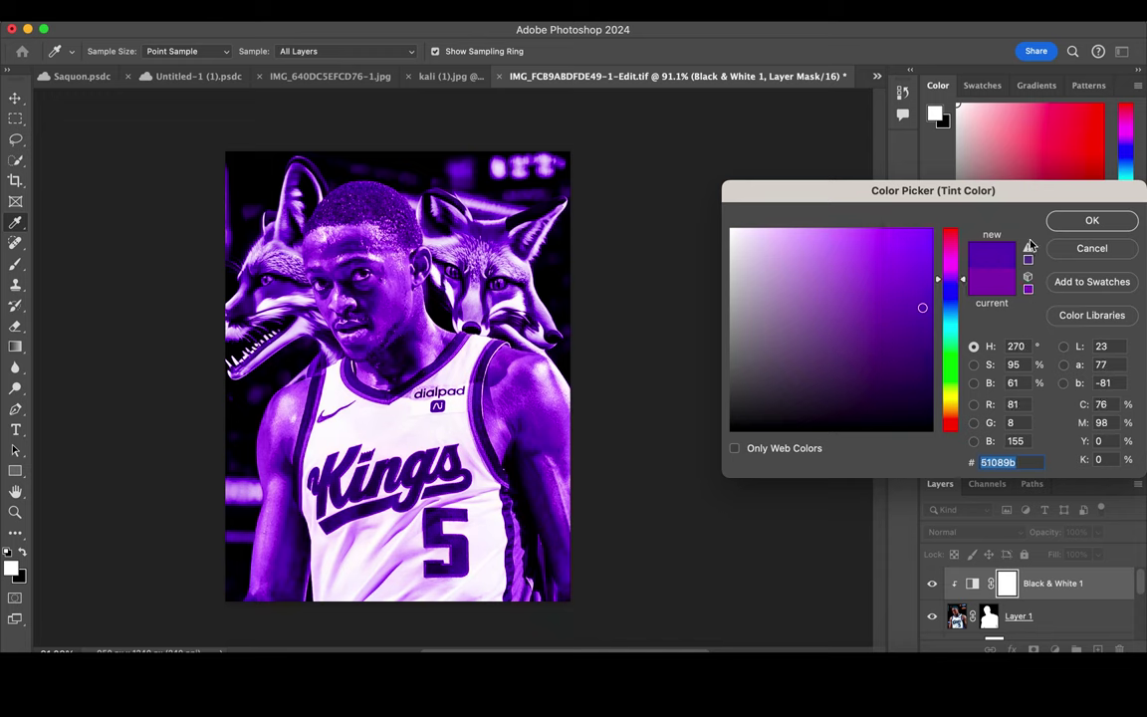
{"action": "left_click", "coordinate": [1092, 220]}
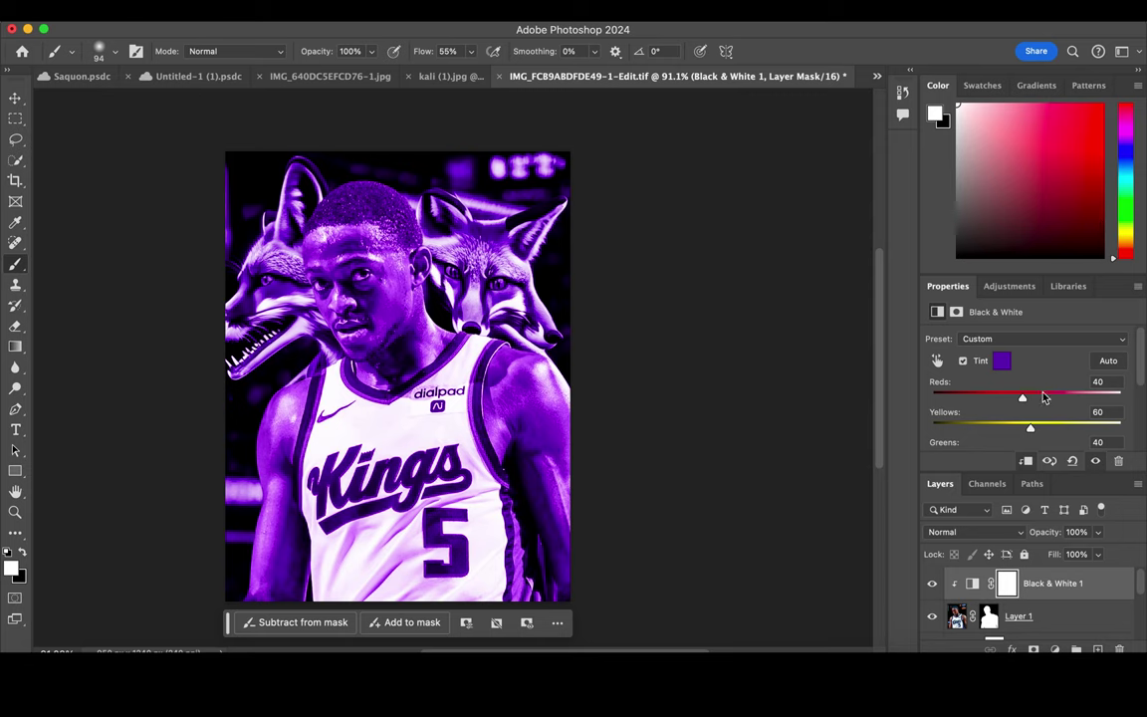
- Blend the purple tint in Soft Light at 59% opacity
{"action": "left_click", "coordinate": [997, 534]}
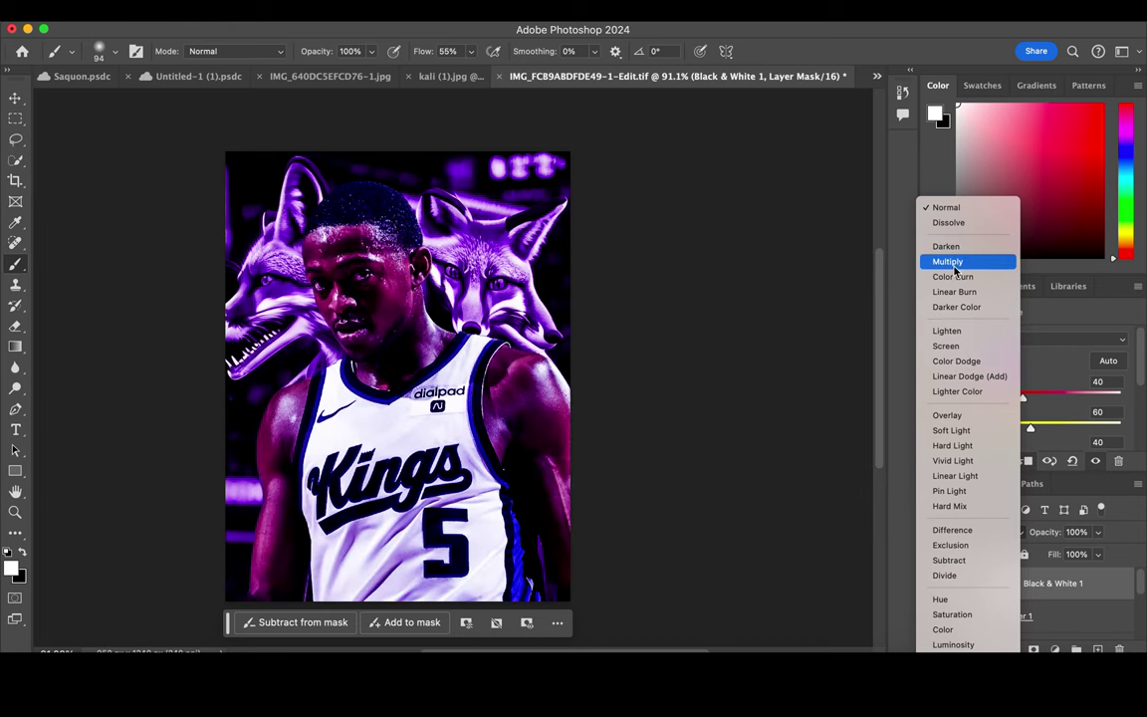
{"action": "left_click", "coordinate": [952, 434]}
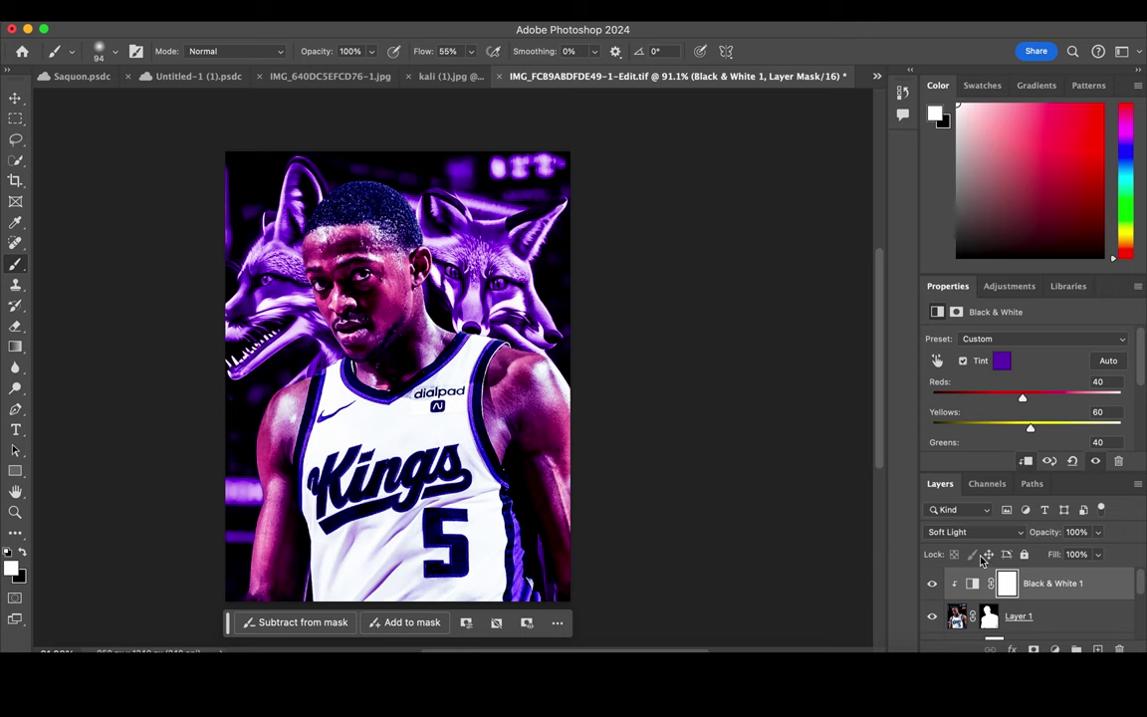
{"action": "left_click", "coordinate": [1098, 533]}
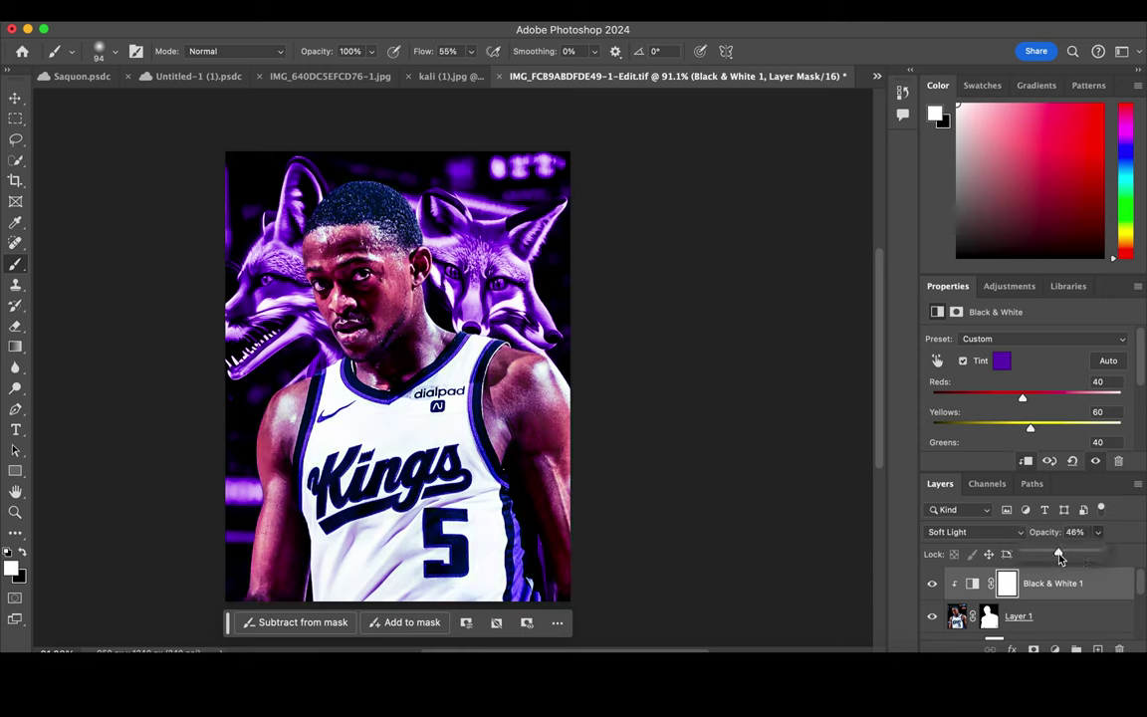
{"action": "left_click_drag", "start_coordinate": [1060, 558], "coordinate": [1069, 558]}
{"action": "left_click", "coordinate": [1064, 589]}
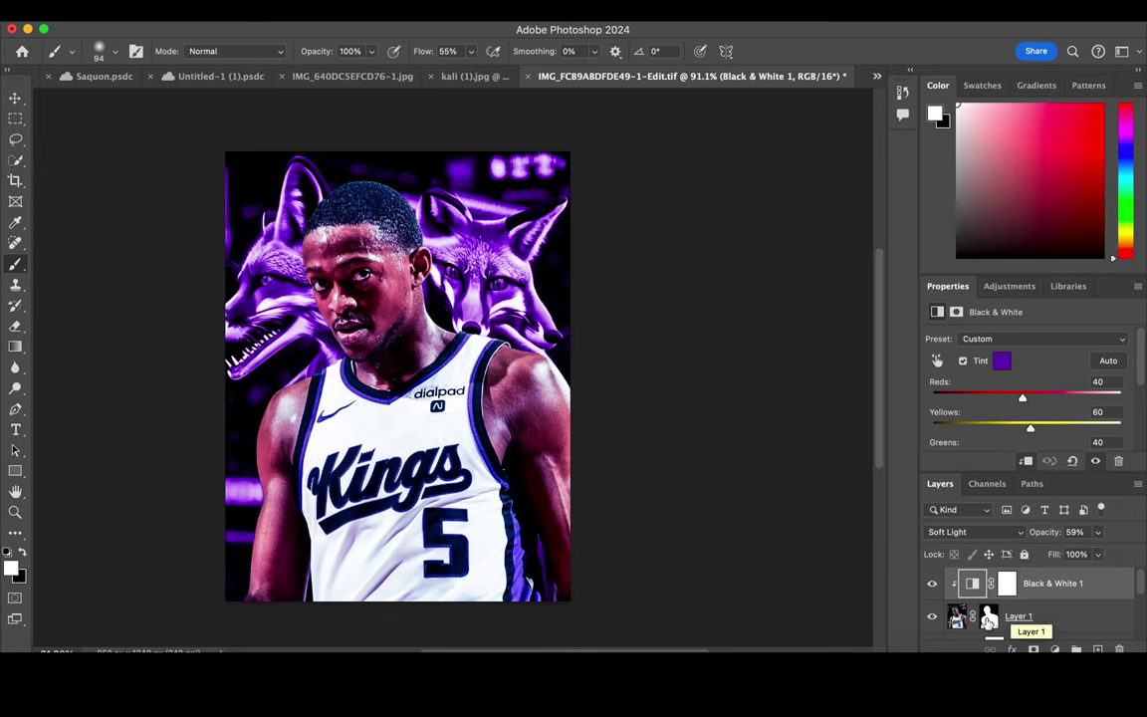
{"action": "left_click", "coordinate": [989, 616]}
{"action": "left_click", "coordinate": [1011, 650]}
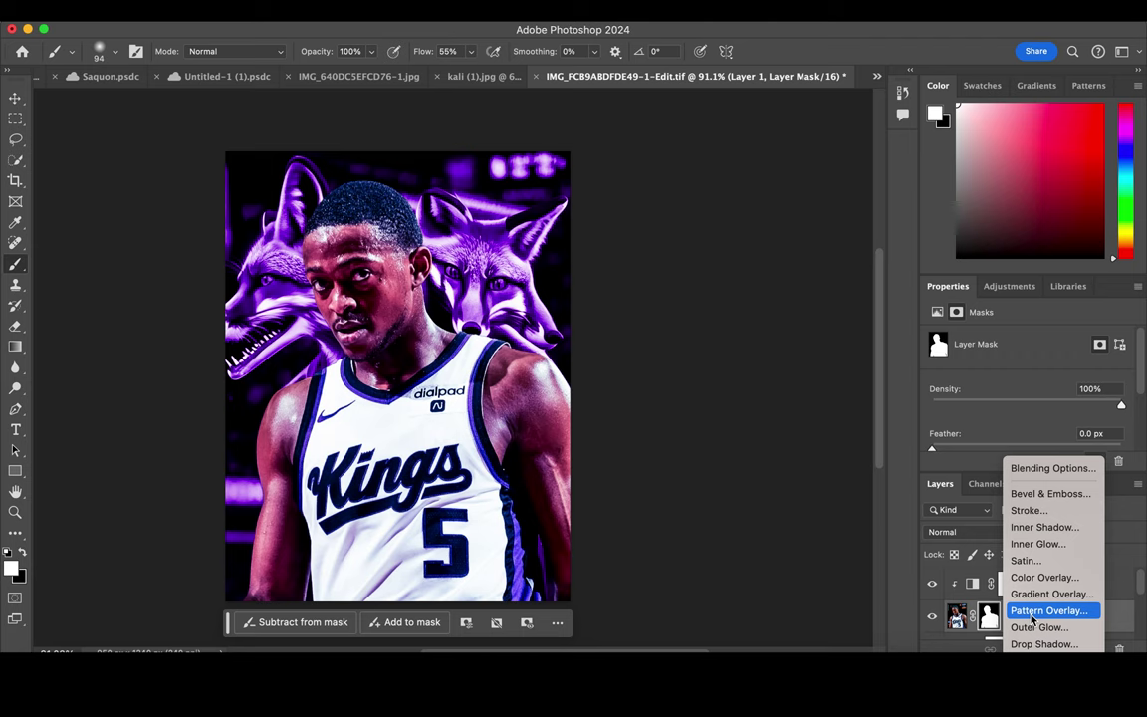
- Give Layer 1 an Overlay Outer Glow: white, 100% opacity, size about 111 px
{"action": "left_click", "coordinate": [1045, 624]}
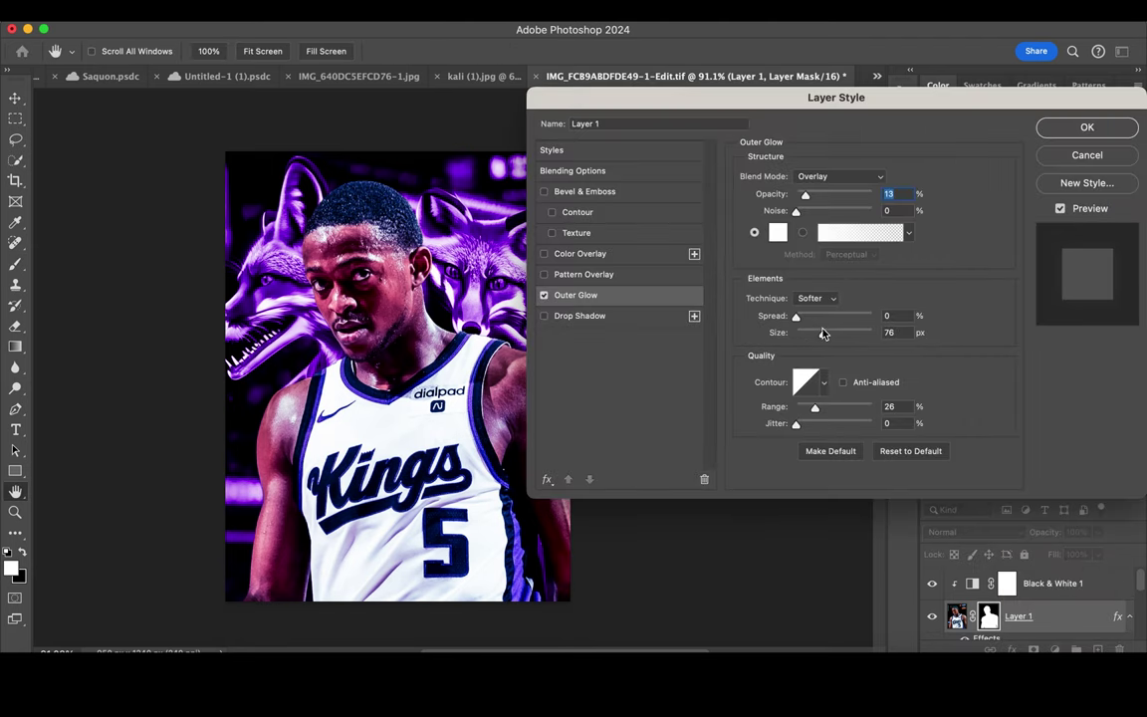
{"action": "left_click_drag", "start_coordinate": [815, 335], "coordinate": [819, 333]}
{"action": "left_click", "coordinate": [778, 232]}
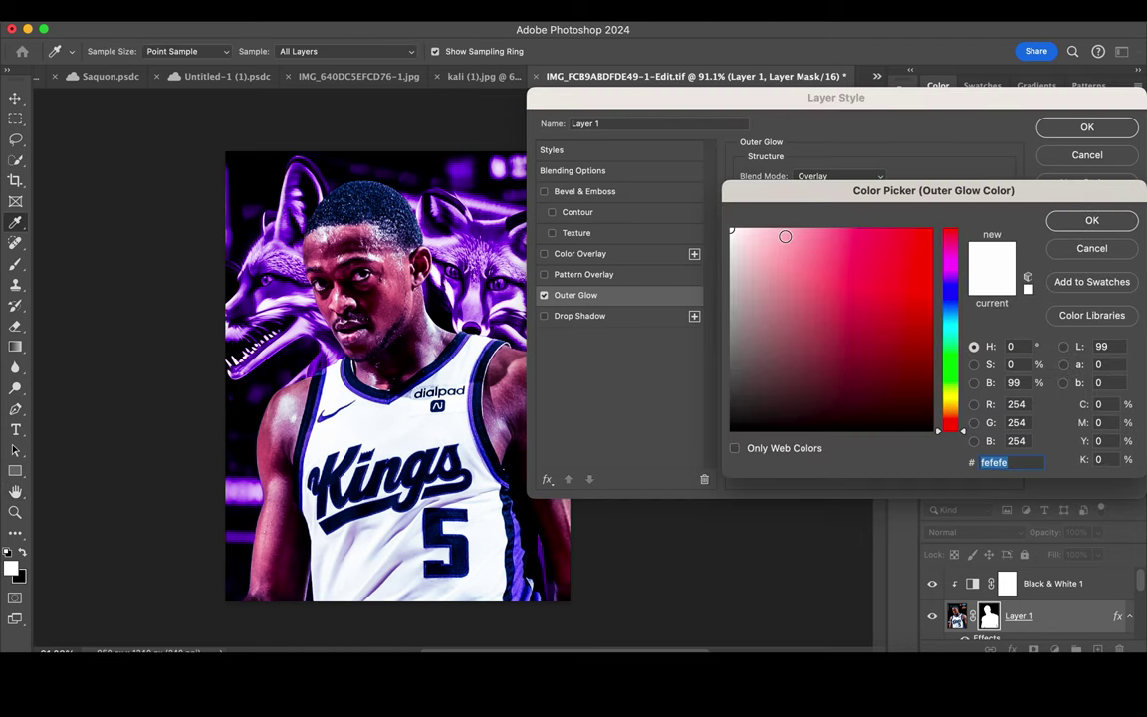
{"action": "mouse_move", "coordinate": [946, 277]}
{"action": "left_mouse_down"}
{"action": "mouse_move", "coordinate": [933, 230]}
{"action": "mouse_move", "coordinate": [964, 283]}
{"action": "left_mouse_up"}
{"action": "left_click", "coordinate": [926, 235]}
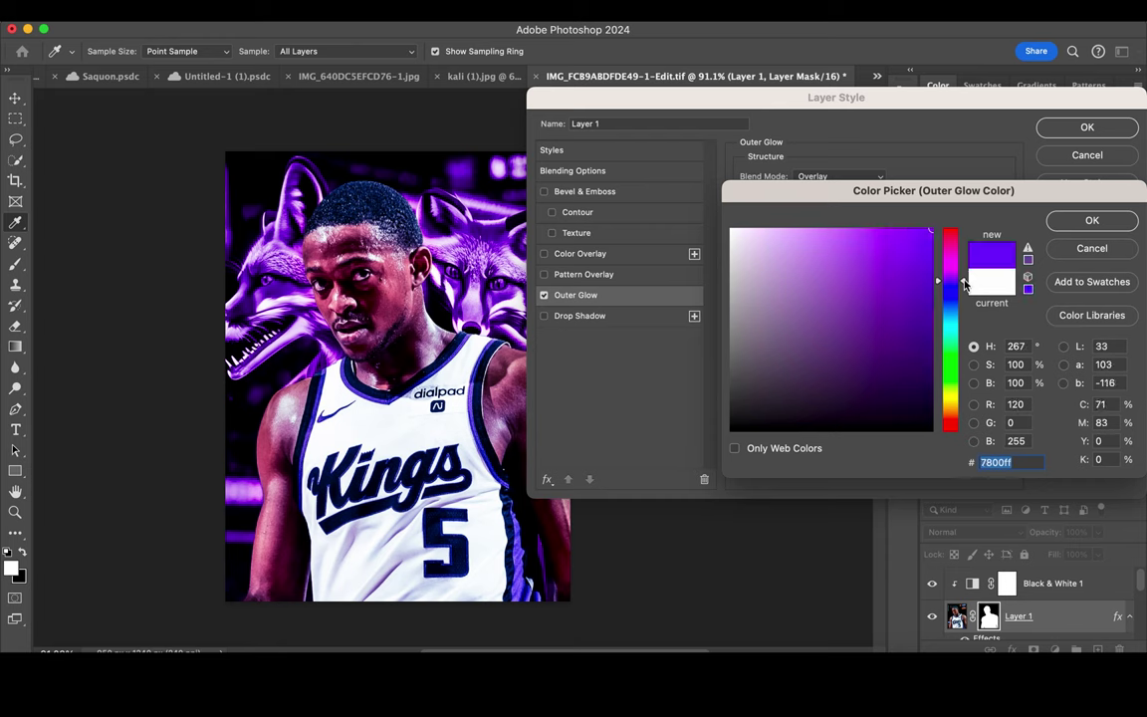
{"action": "left_click", "coordinate": [1071, 224]}
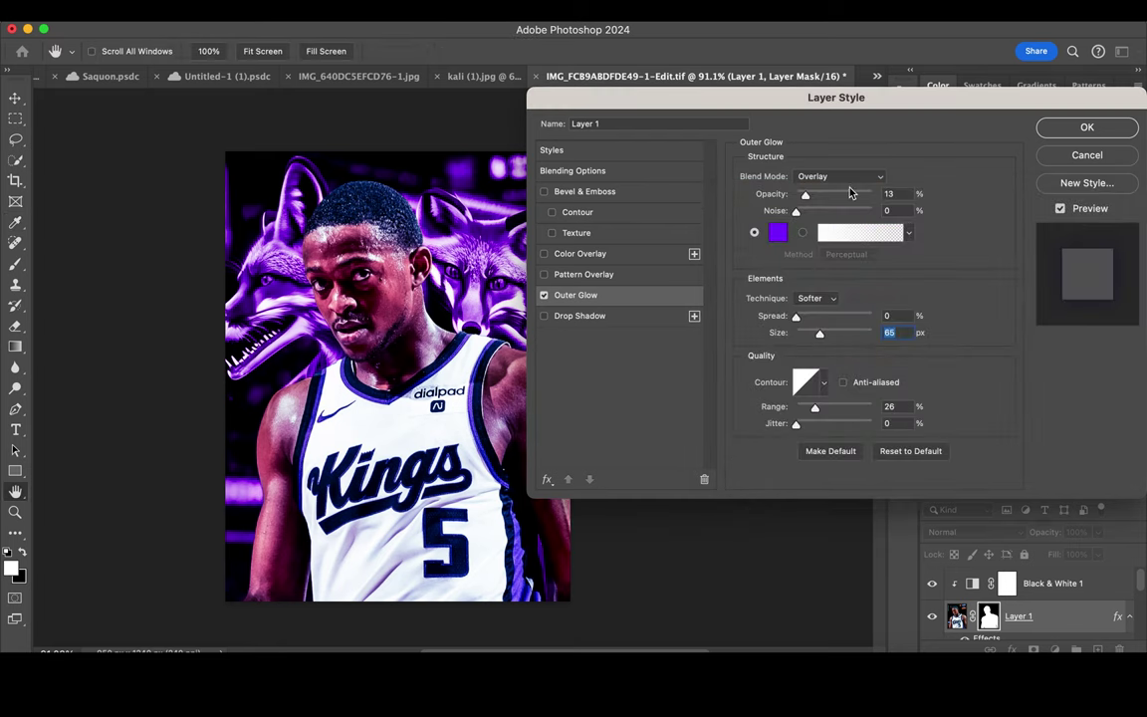
{"action": "left_click_drag", "start_coordinate": [852, 194], "coordinate": [882, 206]}
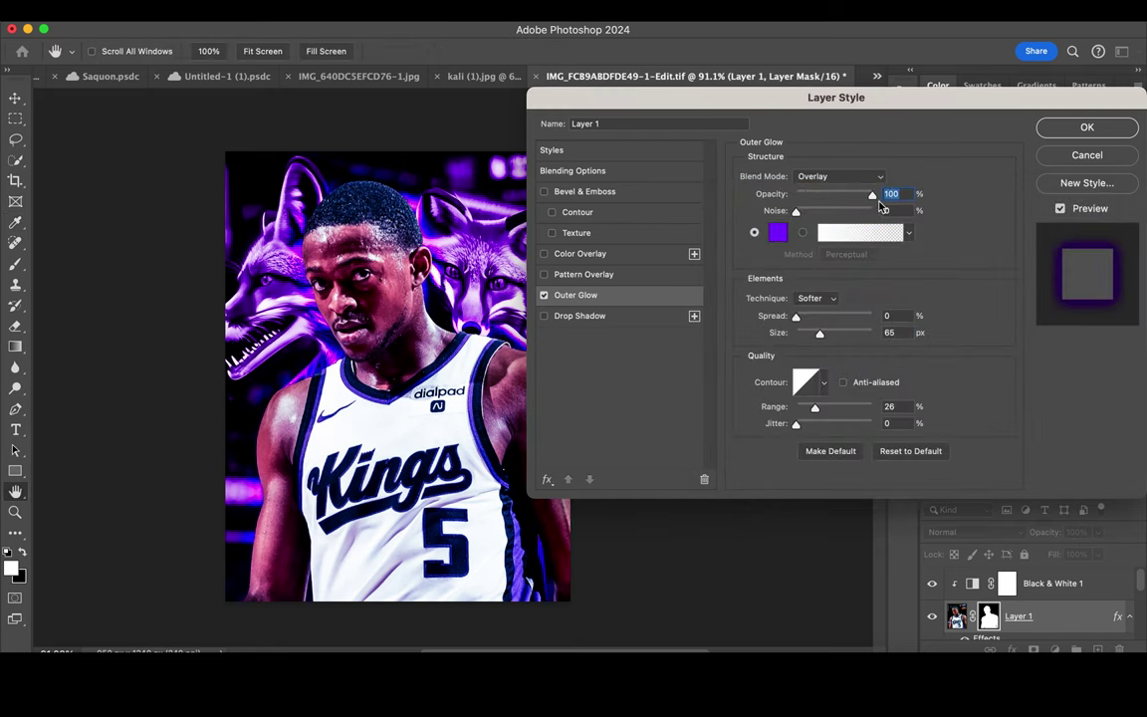
{"action": "left_click", "coordinate": [781, 235]}
{"action": "left_click_drag", "start_coordinate": [801, 269], "coordinate": [783, 216]}
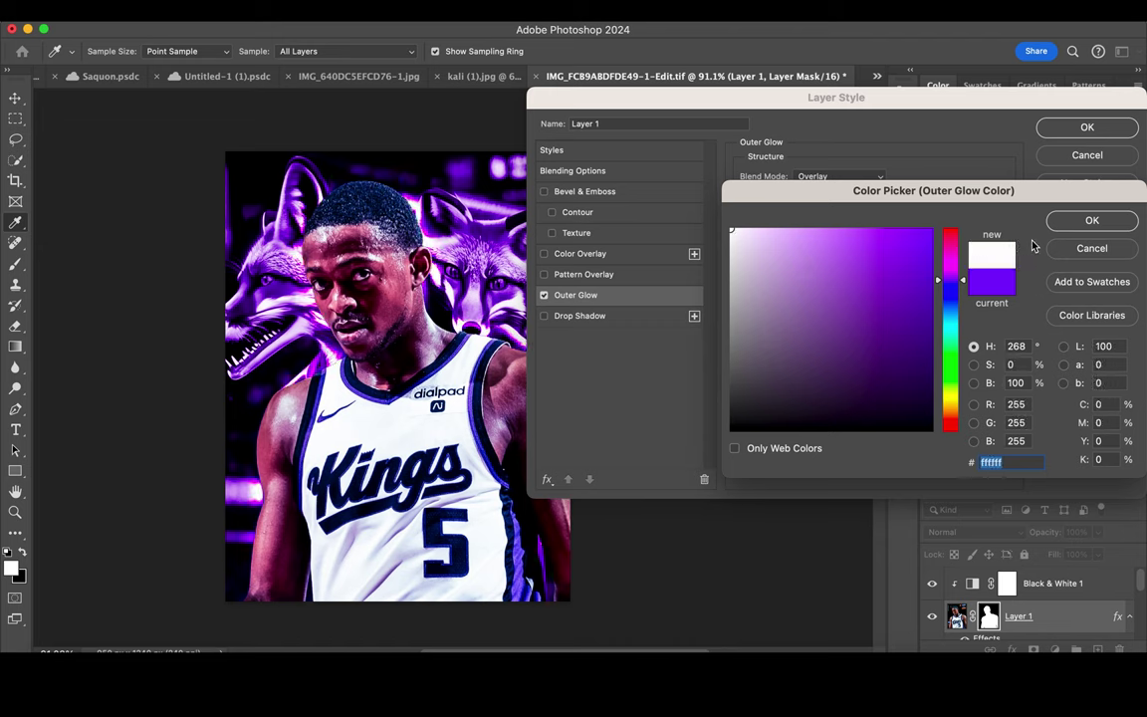
{"action": "left_click", "coordinate": [1063, 229]}
{"action": "mouse_move", "coordinate": [819, 332]}
{"action": "left_mouse_down"}
{"action": "mouse_move", "coordinate": [810, 335]}
{"action": "mouse_move", "coordinate": [834, 334]}
{"action": "left_mouse_up"}
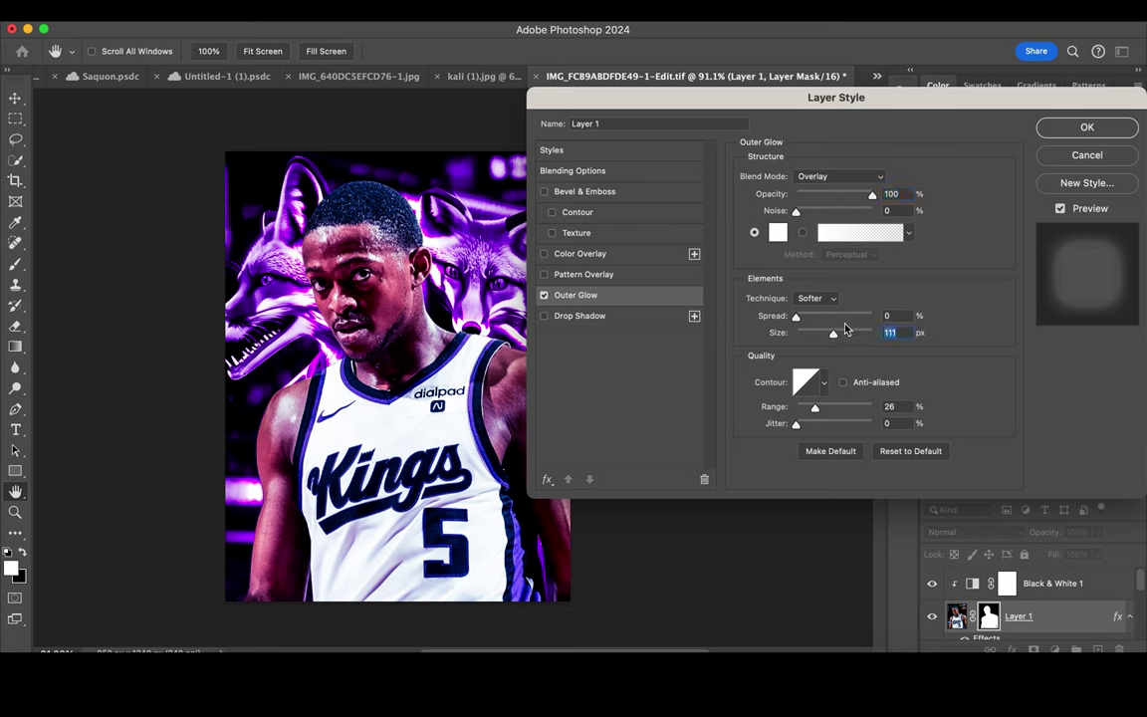
{"action": "left_click", "coordinate": [1088, 128]}
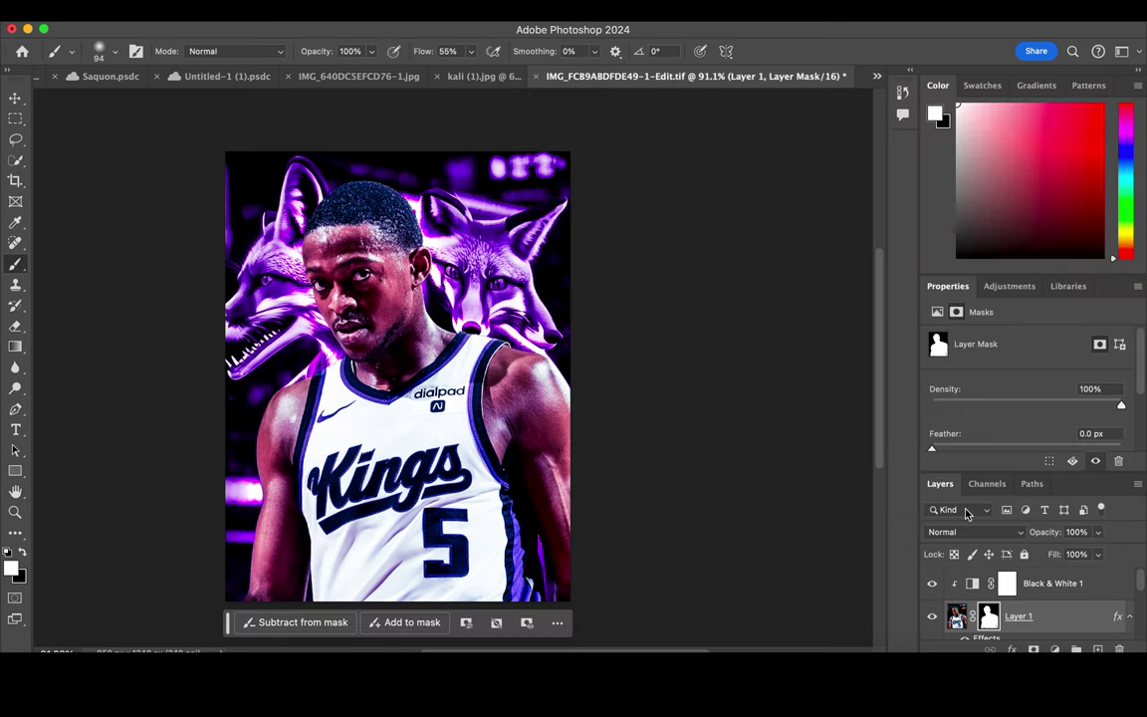
- Duplicate Layer 1 with Ctrl+J, then add empty Layer 2 above Black & White 1
{"action": "key", "text": "ctrl+j"}
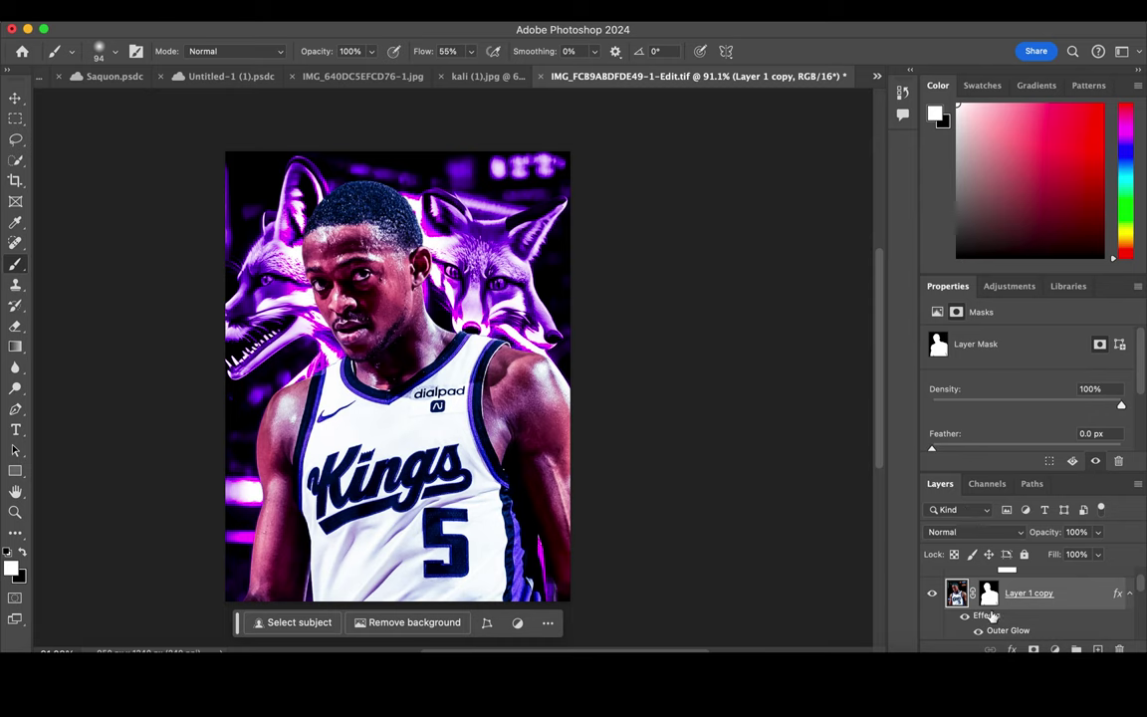
{"action": "scroll", "coordinate": [986, 614], "scroll_direction": "up", "scroll_amount": 2}
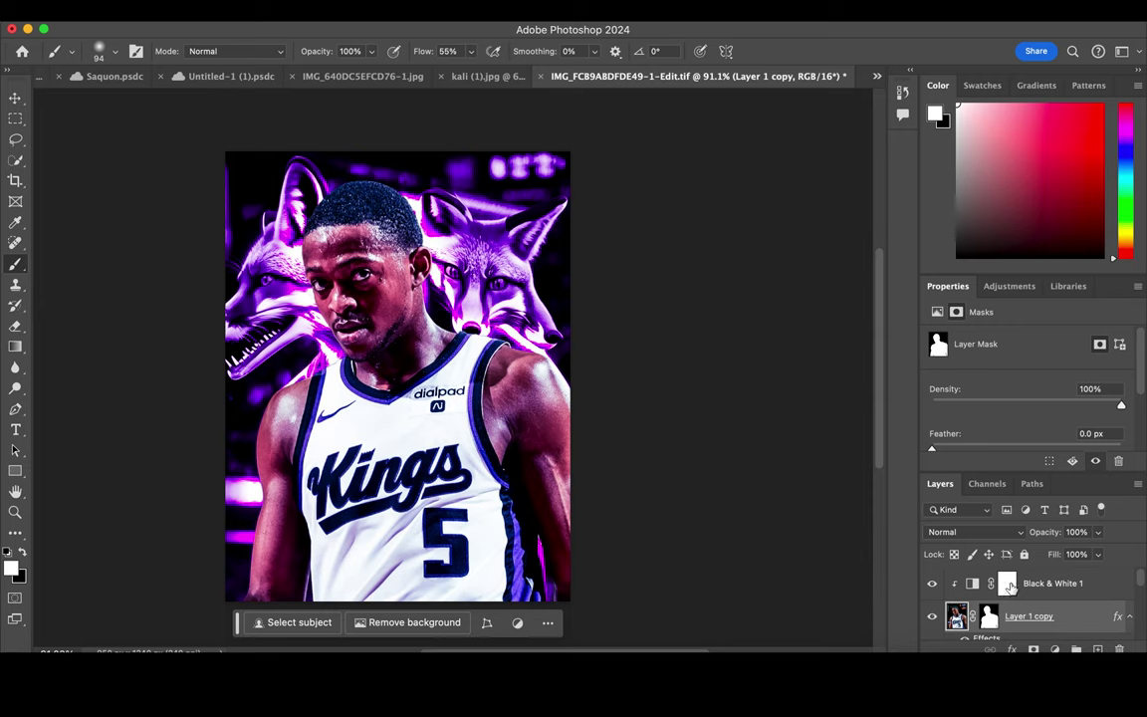
{"action": "left_click", "coordinate": [989, 616]}
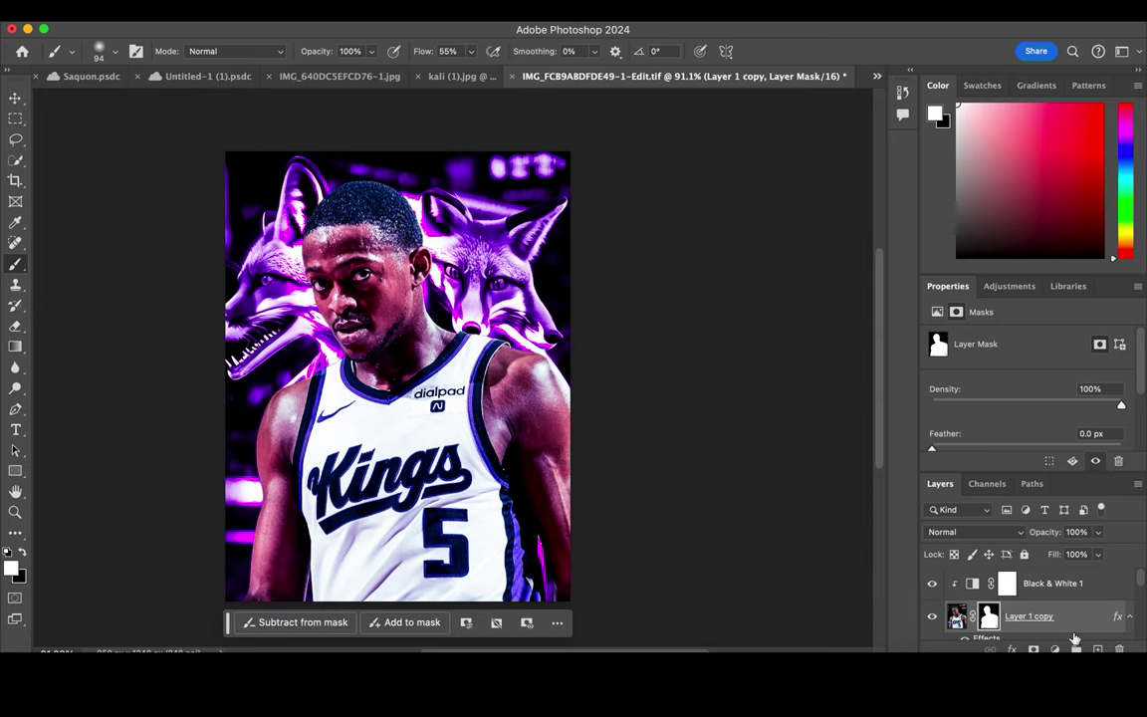
{"action": "left_click", "coordinate": [1073, 586]}
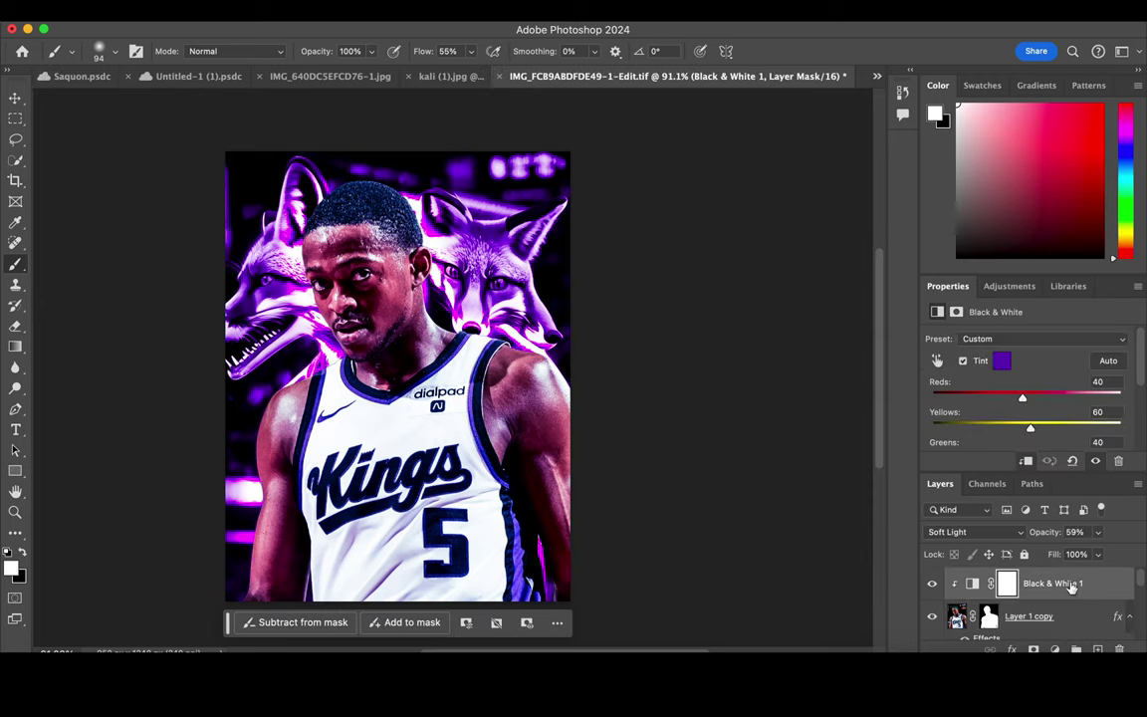
{"action": "left_click", "coordinate": [1097, 649]}
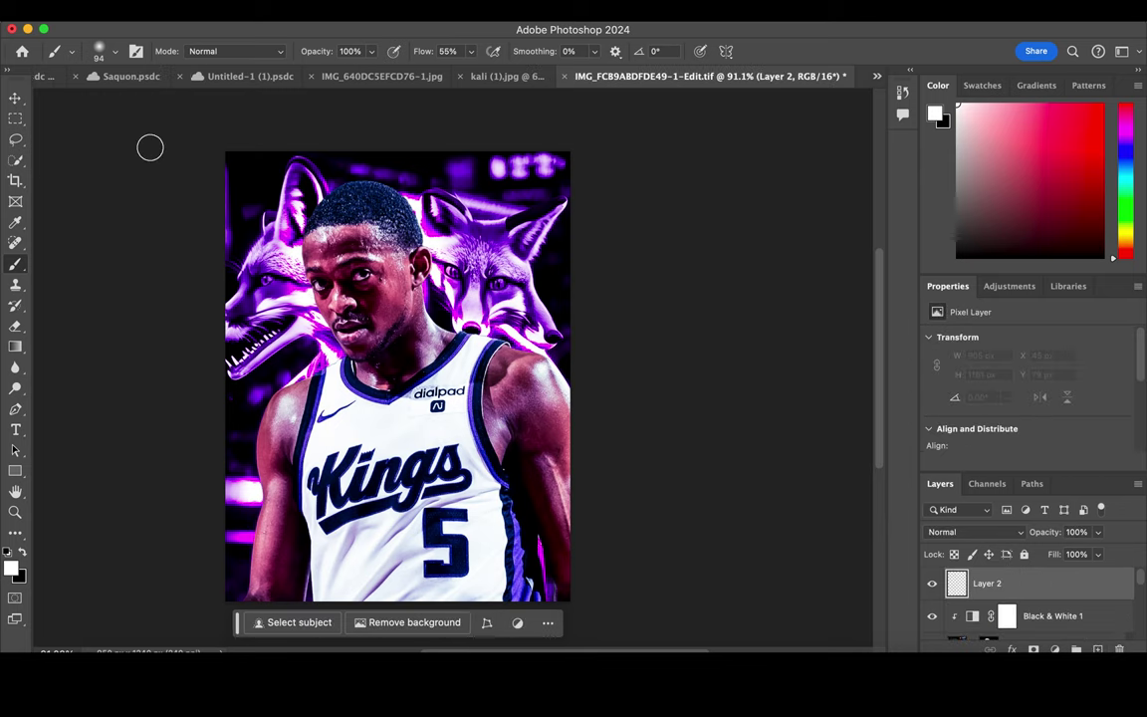
- Shrink the Brush tool to 14 px
{"action": "left_click", "coordinate": [100, 51]}
{"action": "left_click_drag", "start_coordinate": [101, 101], "coordinate": [97, 104]}
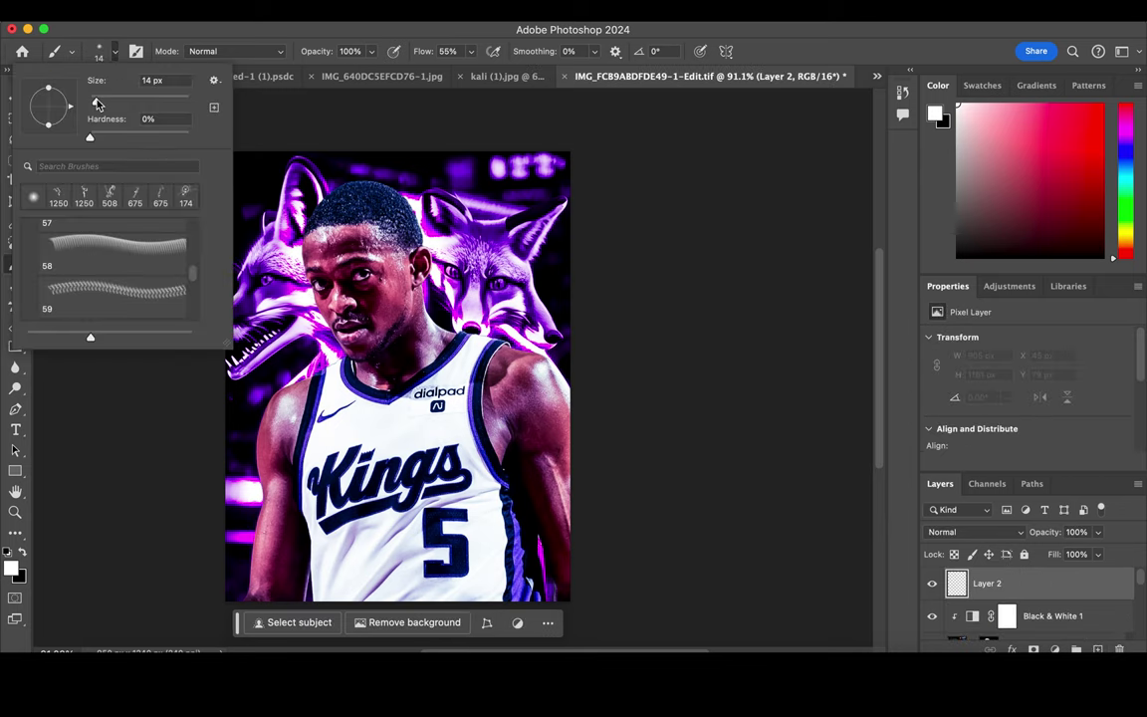
{"action": "left_click", "coordinate": [99, 52]}
- Paint both player's eyes solid white on Layer 2, then zoom out to about 93%
{"action": "scroll", "coordinate": [394, 316], "scroll_direction": "up", "scroll_amount": 5}
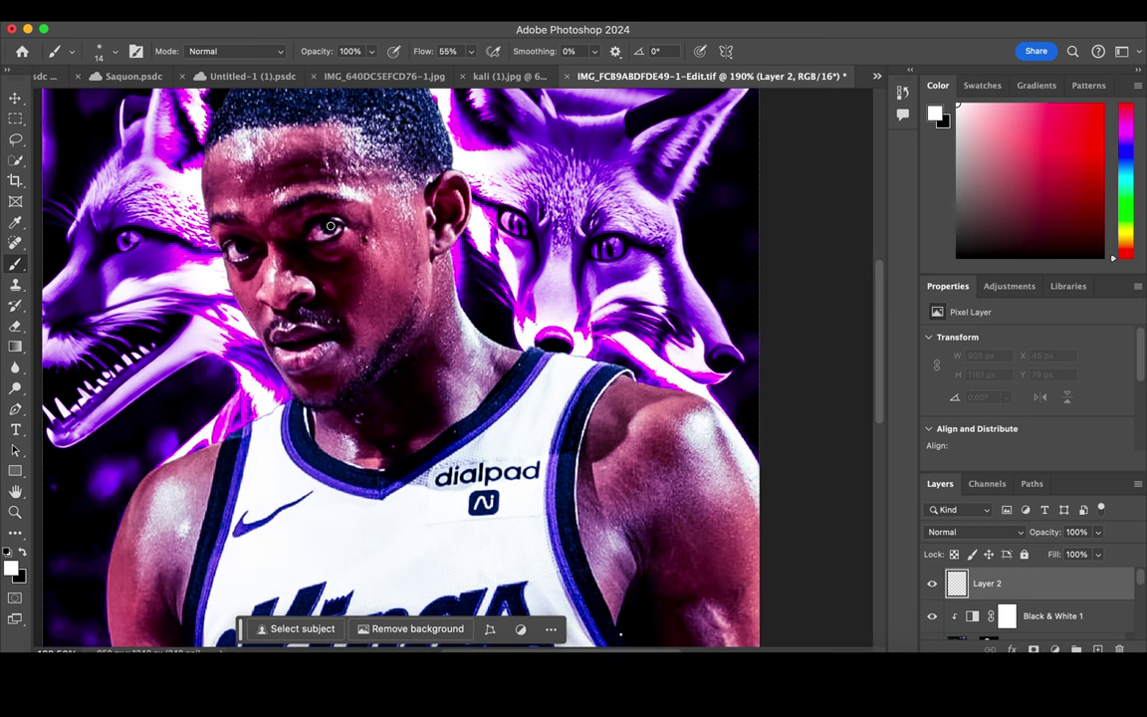
{"action": "left_click_drag", "start_coordinate": [331, 227], "coordinate": [317, 229]}
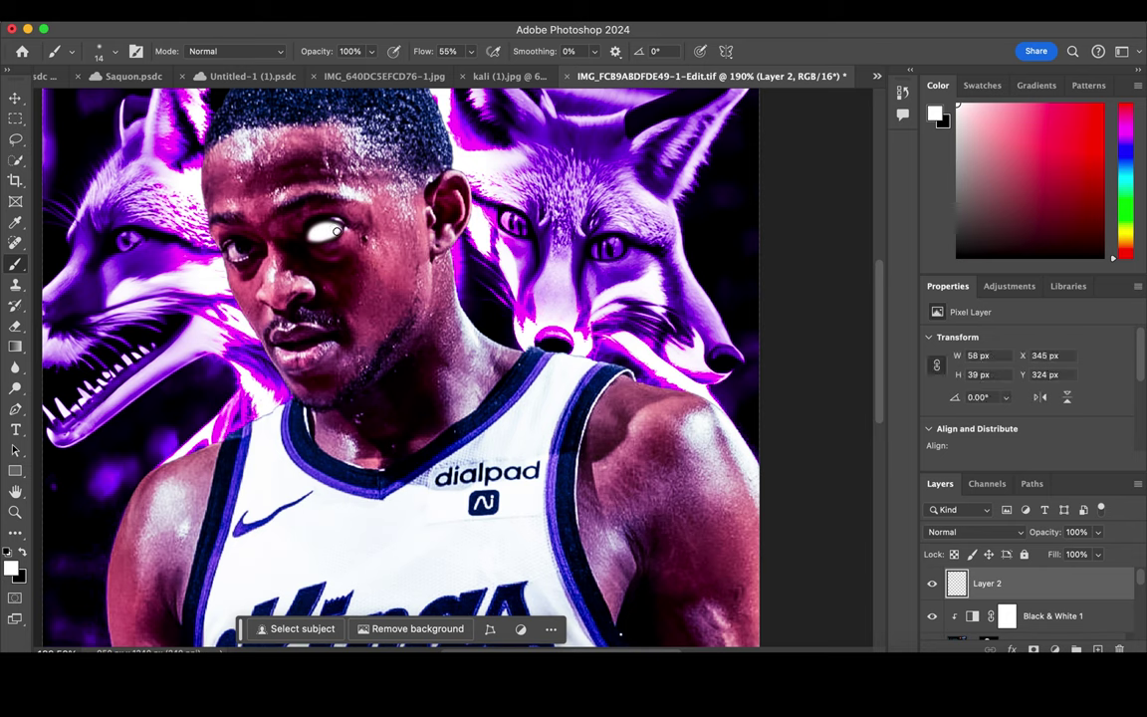
{"action": "left_click_drag", "start_coordinate": [237, 248], "coordinate": [242, 252]}
{"action": "left_click", "coordinate": [231, 249]}
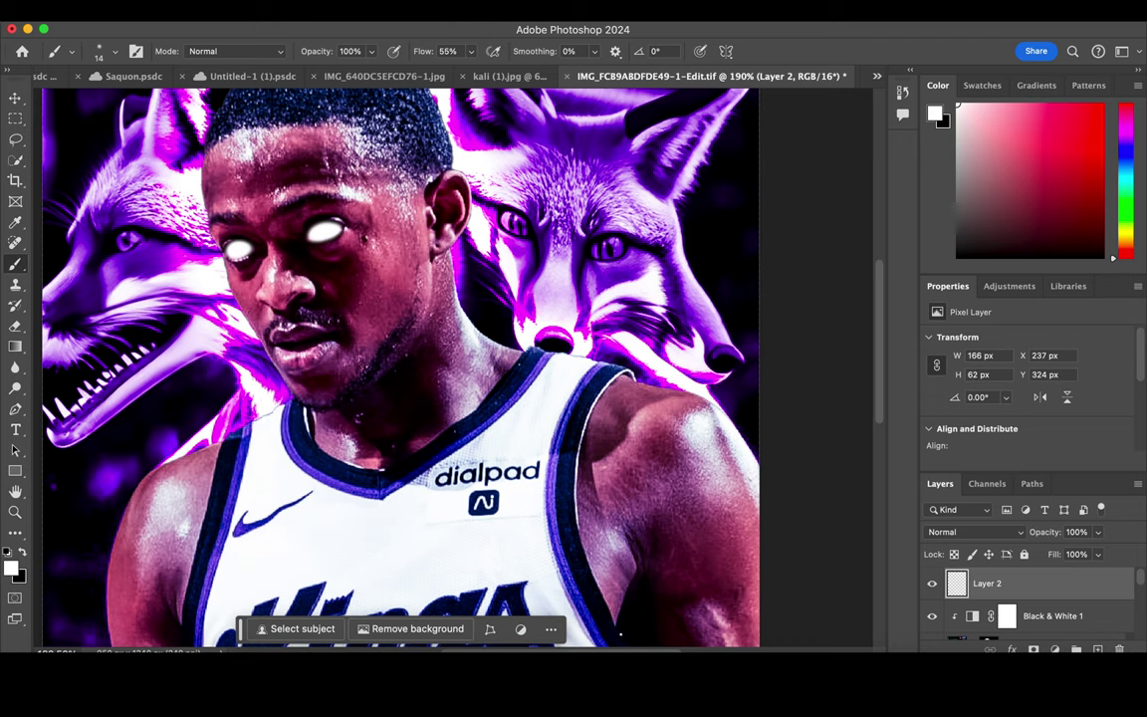
{"action": "scroll", "coordinate": [454, 363], "scroll_direction": "down", "scroll_amount": 5}
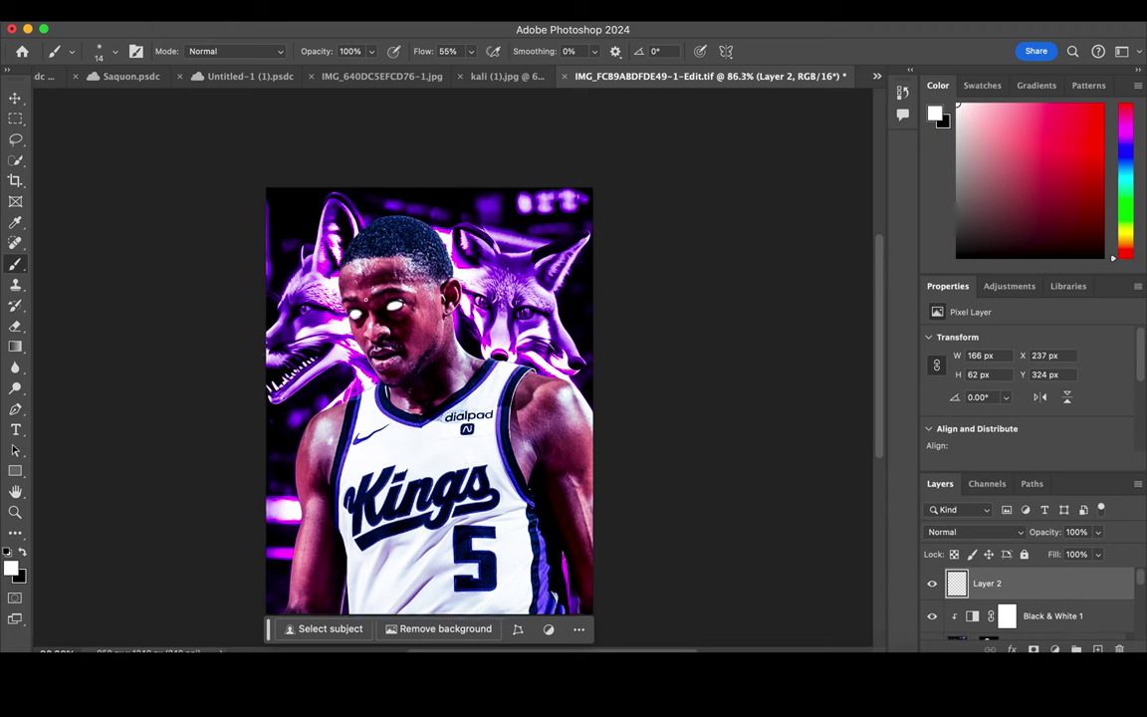
- Add an Outer Glow to Layer 2 with a purple colour (#a30abf)
{"action": "left_click", "coordinate": [1016, 648]}
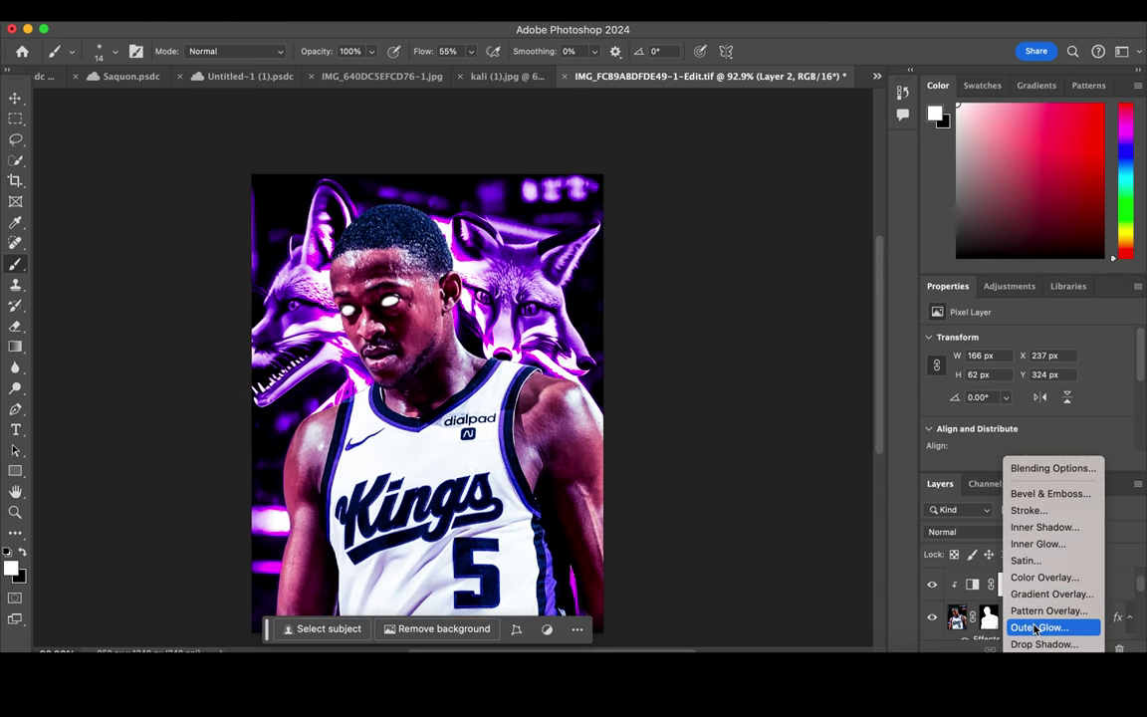
{"action": "left_click", "coordinate": [1034, 628]}
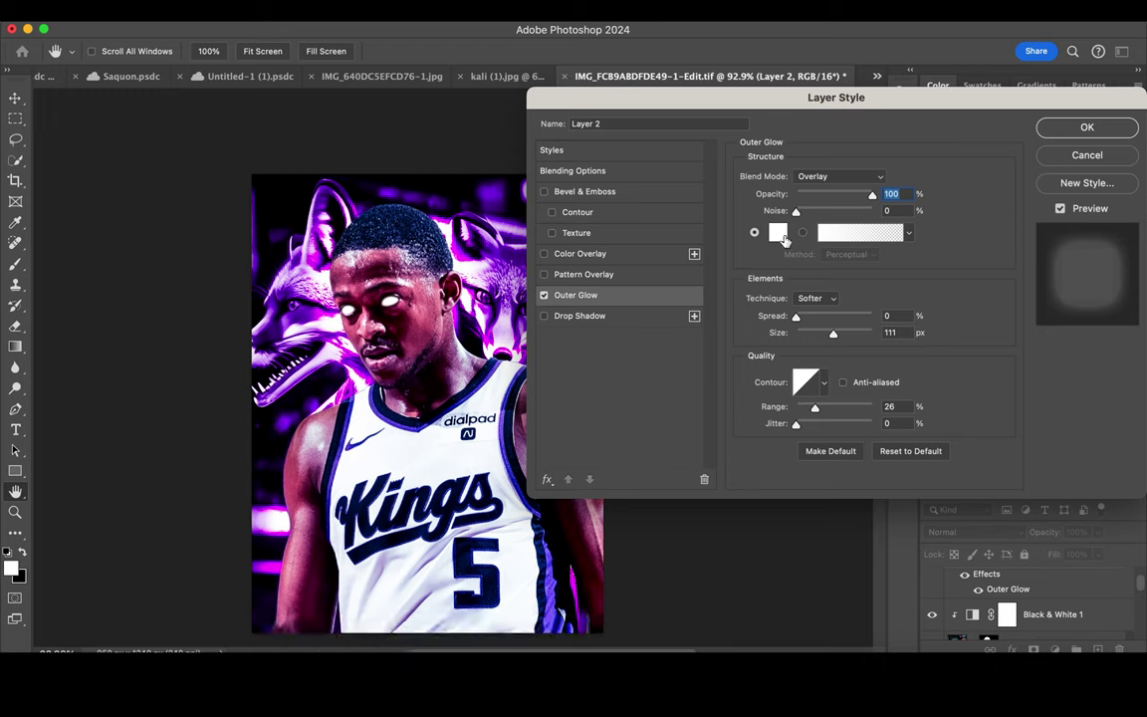
{"action": "left_click_drag", "start_coordinate": [833, 333], "coordinate": [814, 338]}
{"action": "left_click", "coordinate": [778, 232]}
{"action": "type", "text": "a30abf"}
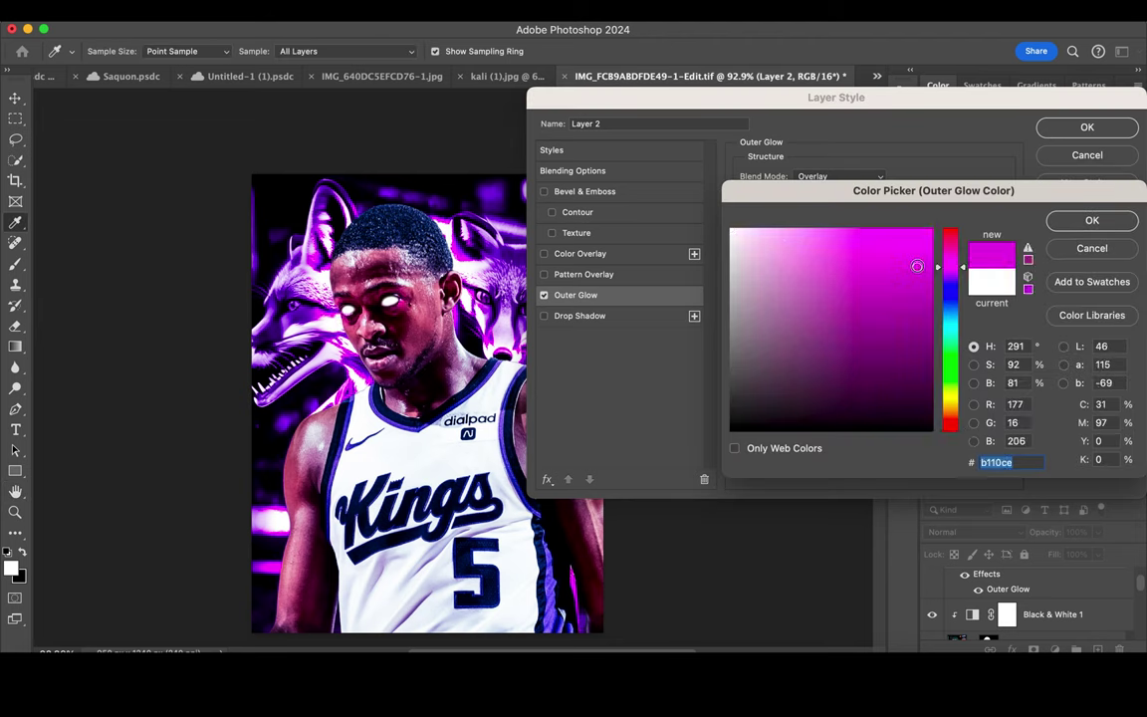
{"action": "mouse_move", "coordinate": [925, 288]}
{"action": "left_mouse_down"}
{"action": "mouse_move", "coordinate": [925, 302]}
{"action": "mouse_move", "coordinate": [962, 275]}
{"action": "mouse_move", "coordinate": [941, 224]}
{"action": "left_mouse_up"}
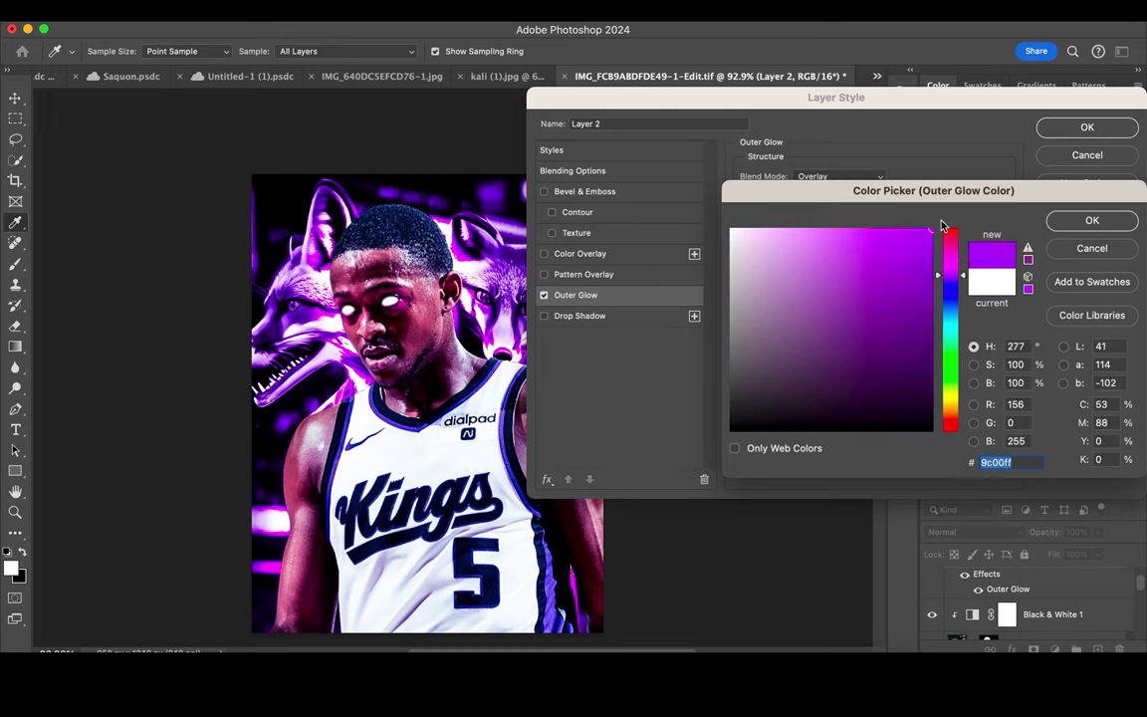
{"action": "left_click", "coordinate": [835, 243]}
{"action": "left_click", "coordinate": [951, 286]}
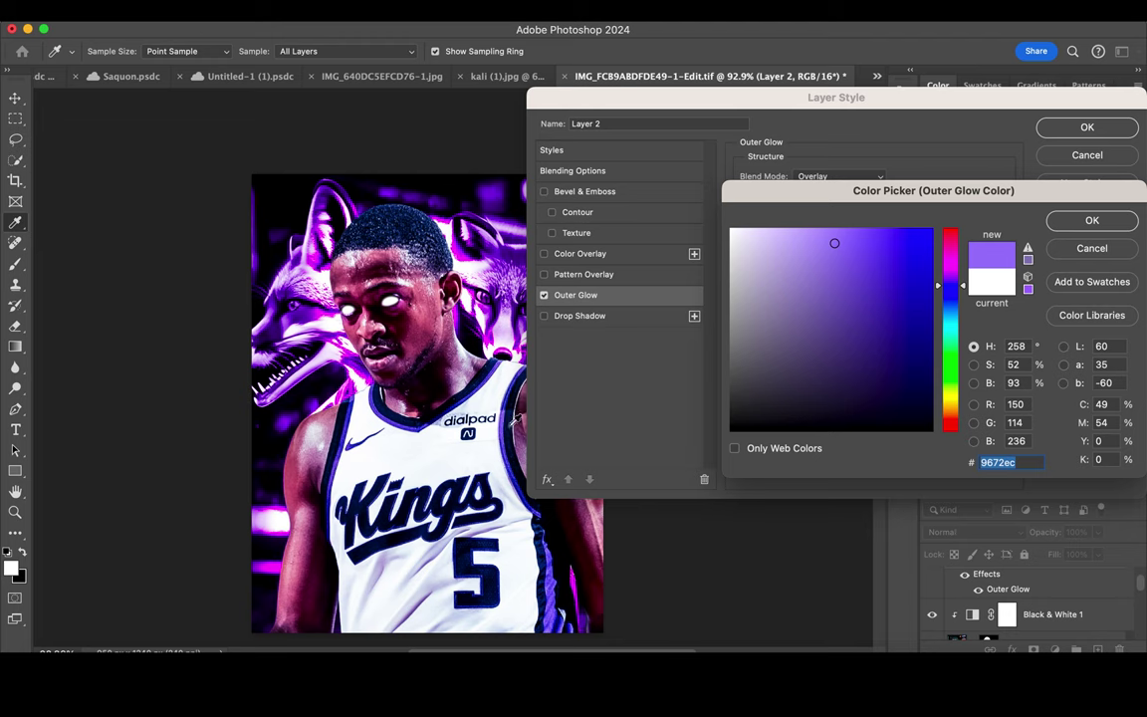
{"action": "left_click", "coordinate": [1092, 220]}
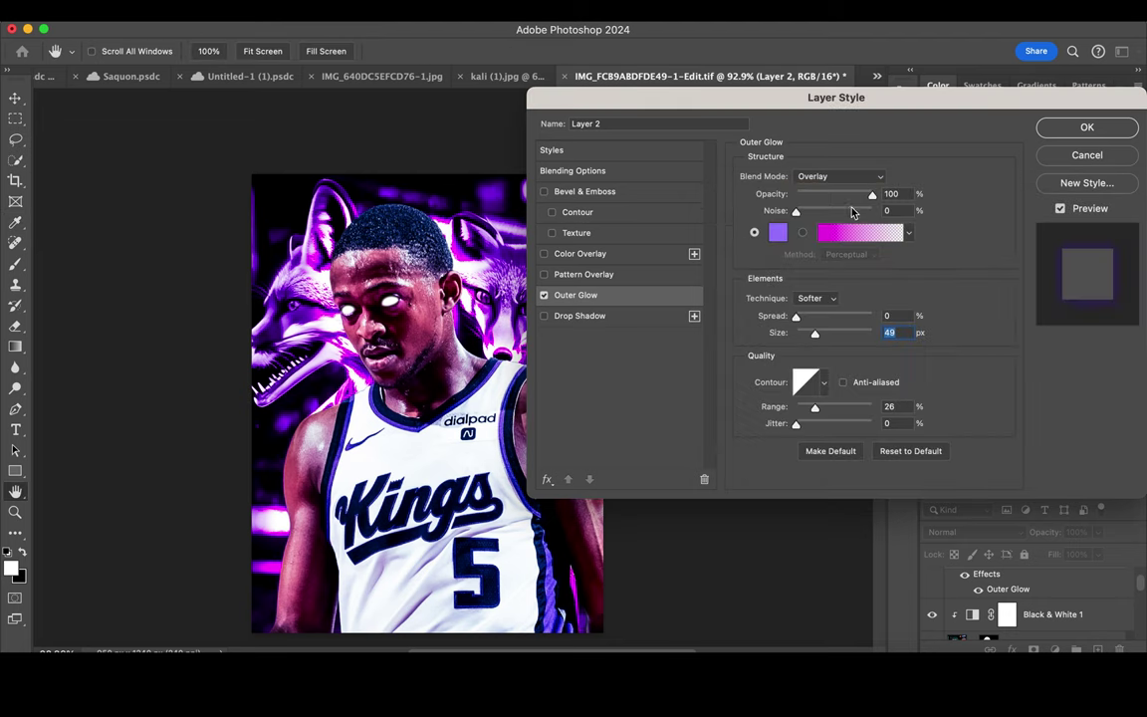
- Set the eye glow to Screen mode, dark purple #3a256d, size 40 px, and apply
{"action": "left_click_drag", "start_coordinate": [814, 332], "coordinate": [803, 335]}
{"action": "left_click_drag", "start_coordinate": [803, 336], "coordinate": [812, 336]}
{"action": "left_click", "coordinate": [840, 176]}
{"action": "left_click", "coordinate": [827, 108]}
{"action": "left_click", "coordinate": [778, 232]}
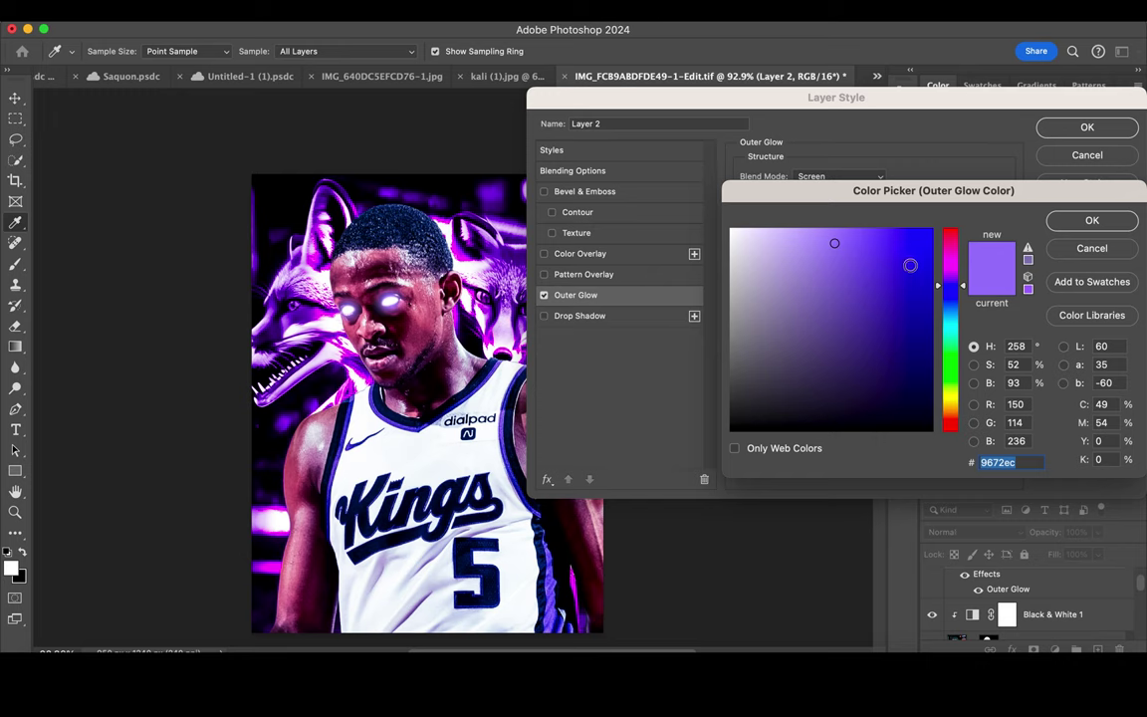
{"action": "left_click", "coordinate": [866, 322]}
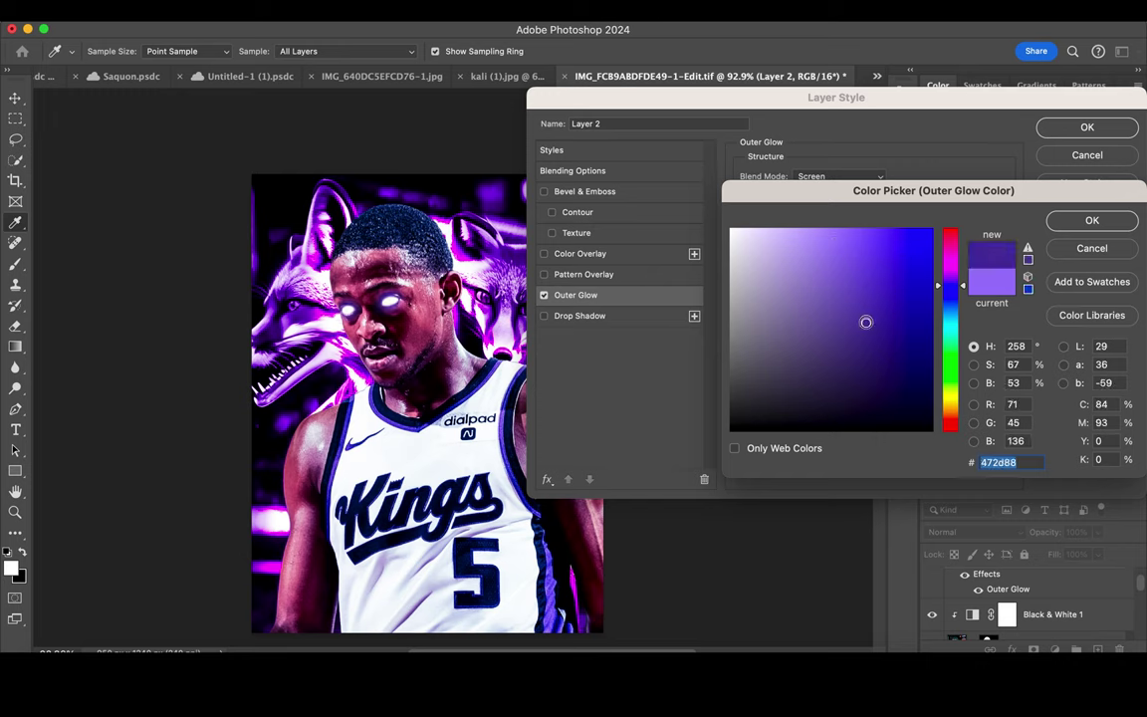
{"action": "left_click", "coordinate": [865, 344]}
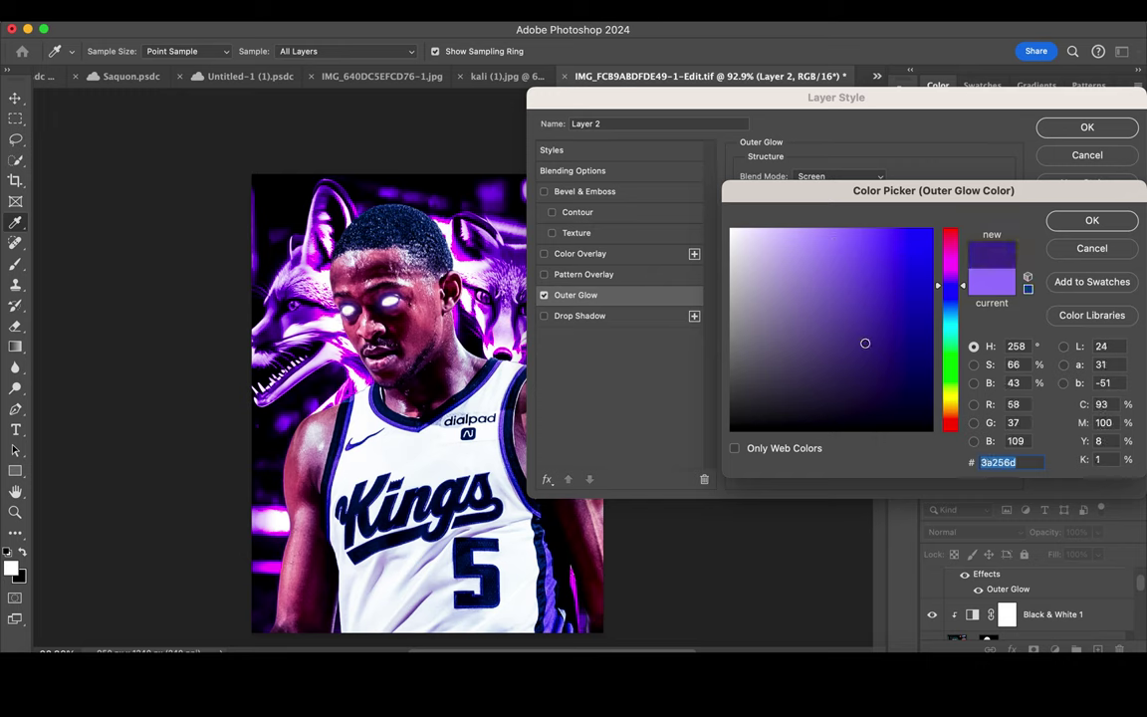
{"action": "left_click", "coordinate": [1091, 220]}
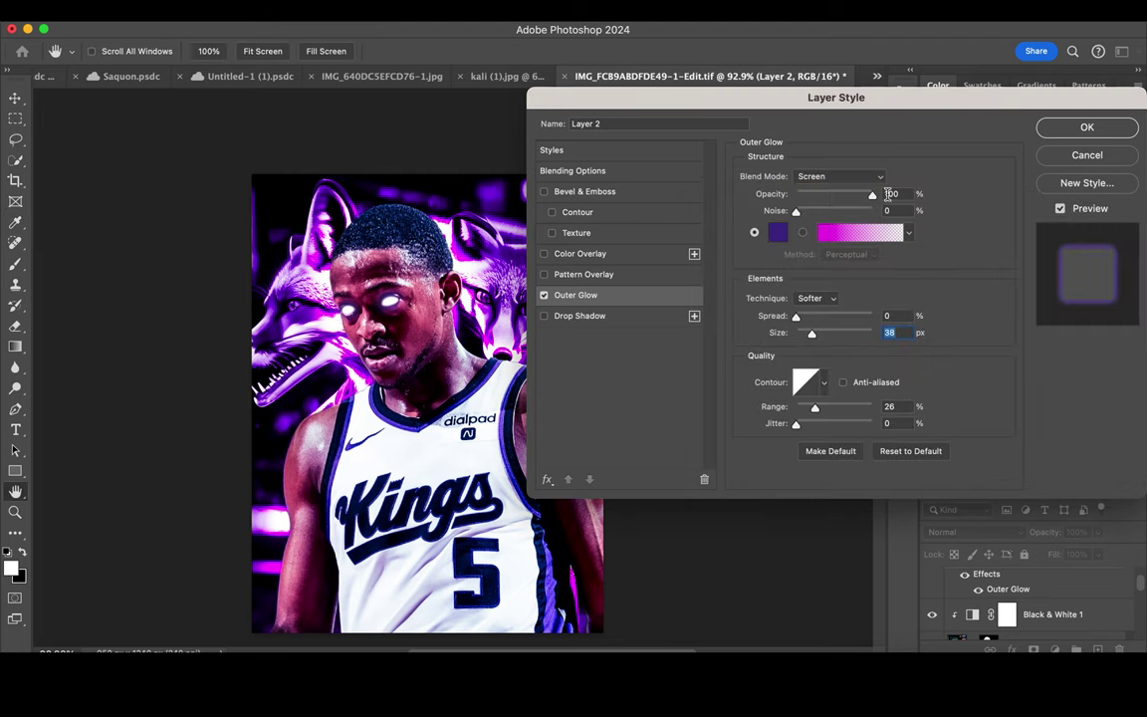
{"action": "left_click", "coordinate": [813, 335]}
{"action": "left_click_drag", "start_coordinate": [813, 335], "coordinate": [814, 333]}
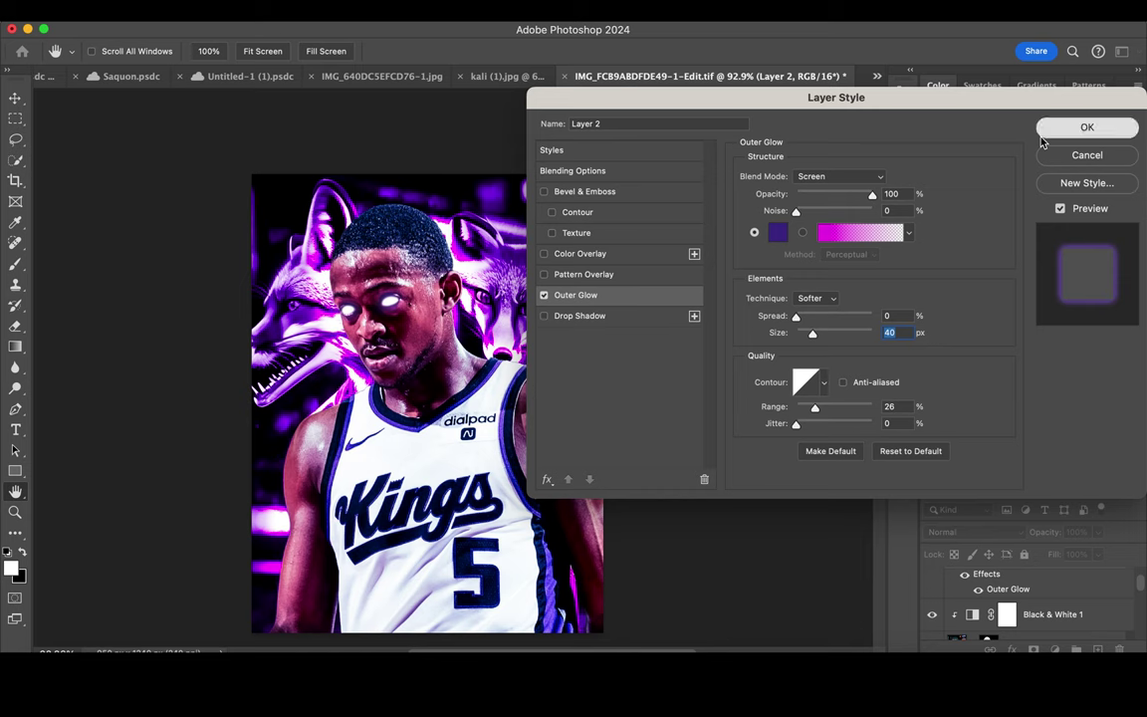
{"action": "left_click", "coordinate": [1057, 129]}
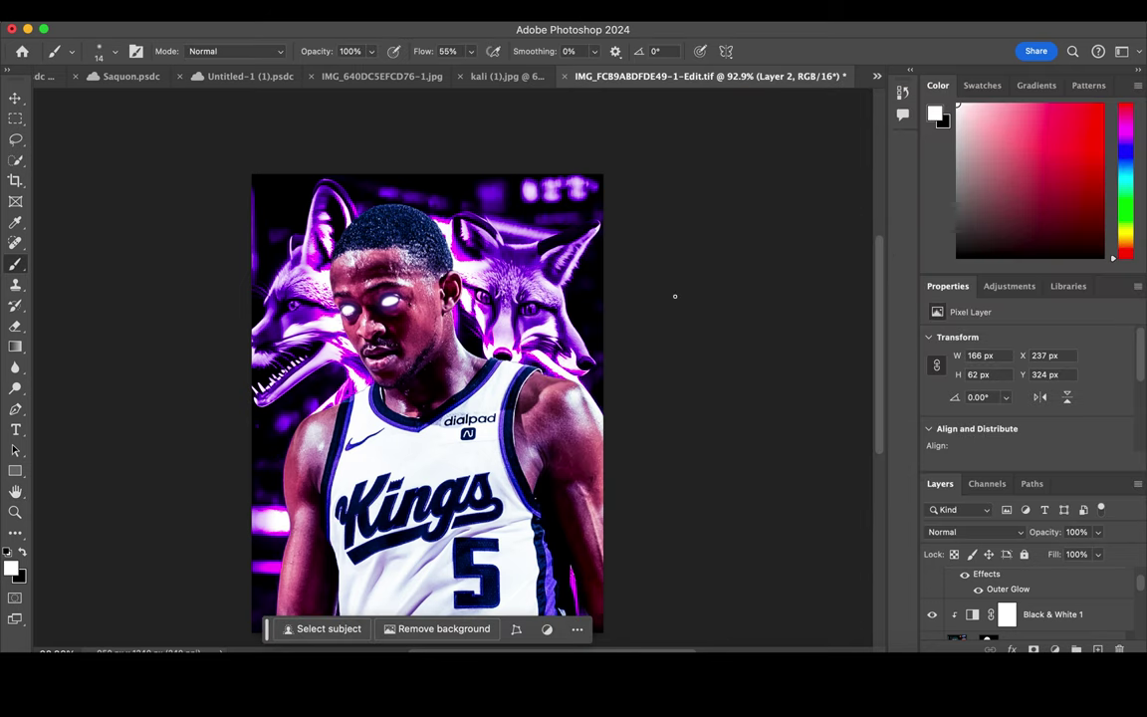
- Add new Layer 3 and paint white over the left and right foxes' eyes
{"action": "scroll", "coordinate": [1044, 589], "scroll_direction": "up", "scroll_amount": 1}
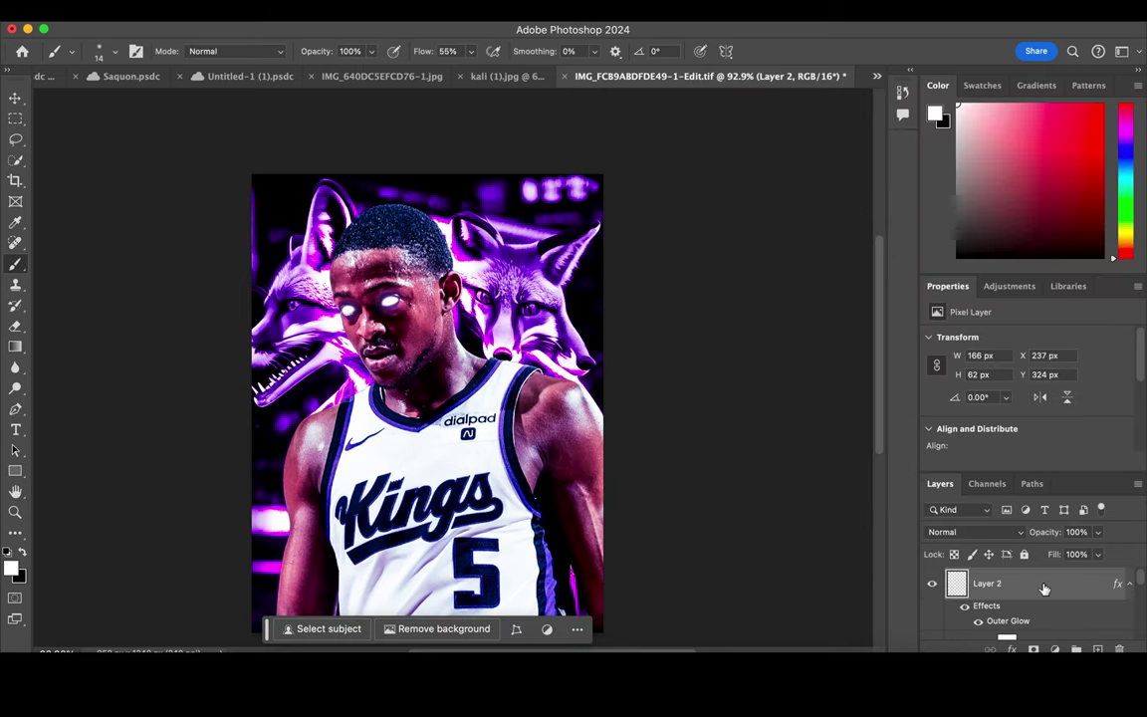
{"action": "left_click", "coordinate": [1098, 650]}
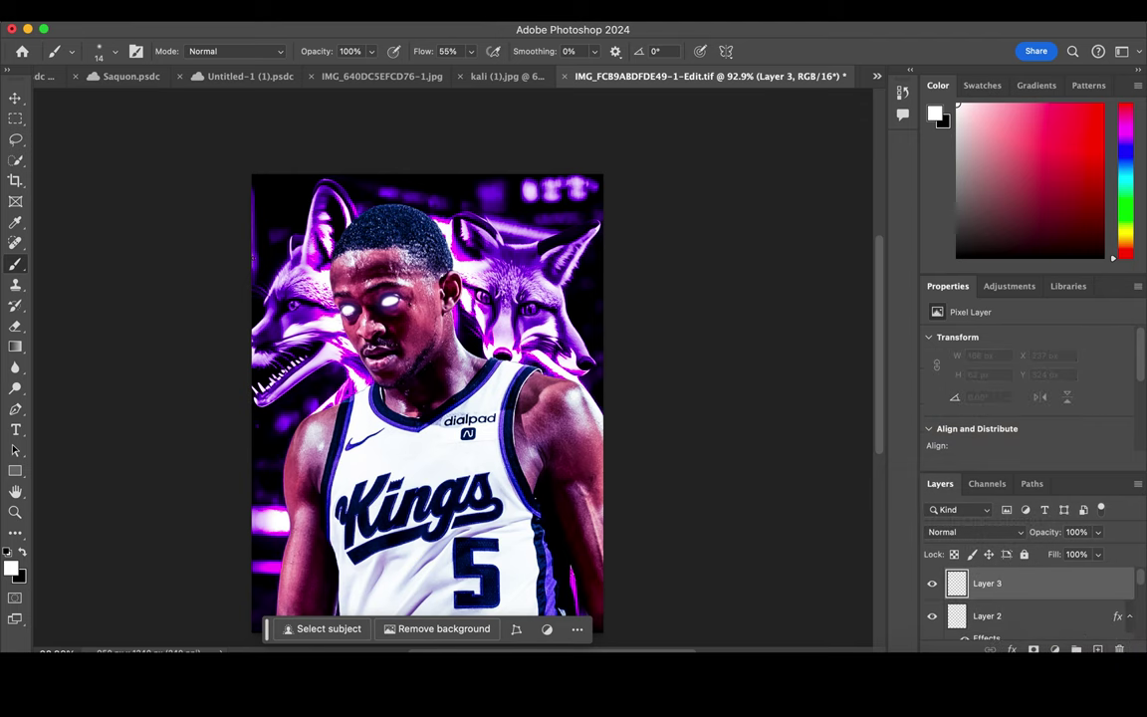
{"action": "scroll", "coordinate": [461, 371], "scroll_direction": "up", "scroll_amount": 2}
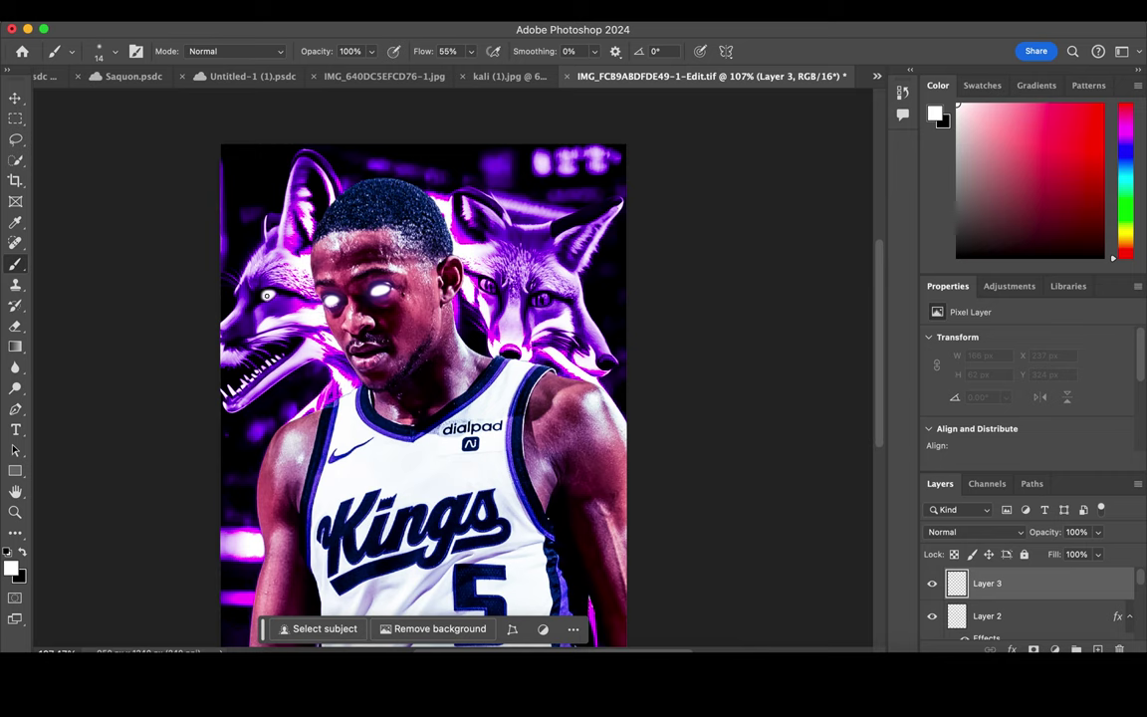
{"action": "left_click", "coordinate": [268, 295]}
{"action": "left_click", "coordinate": [268, 295]}
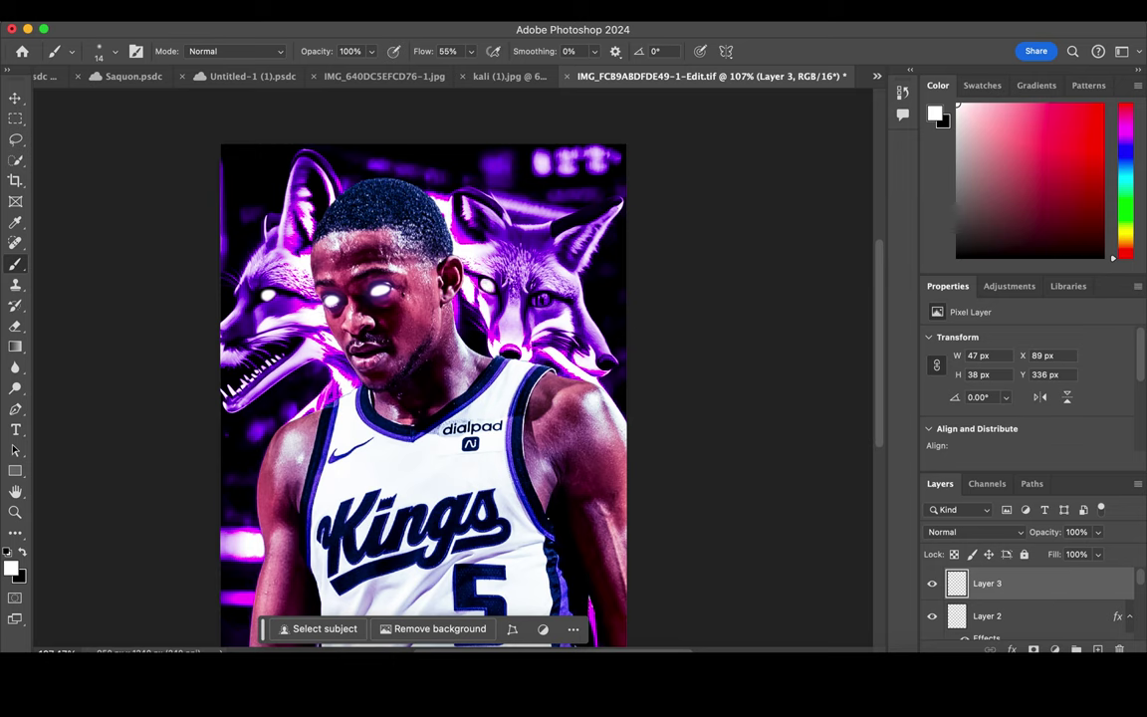
{"action": "left_click", "coordinate": [541, 299]}
{"action": "left_click_drag", "start_coordinate": [567, 317], "coordinate": [628, 347]}
{"action": "left_click", "coordinate": [1012, 648]}
- Add an Outer Glow to Layer 3 at 21 px size in Vivid Light blend mode
{"action": "left_click", "coordinate": [1036, 626]}
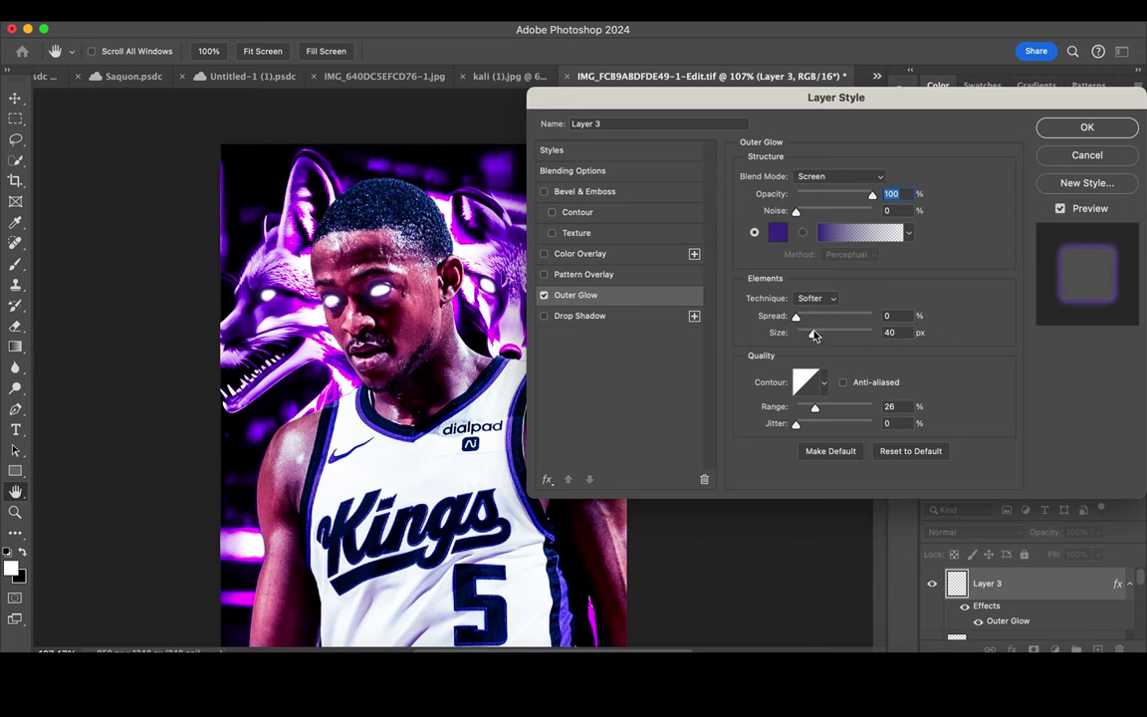
{"action": "left_click_drag", "start_coordinate": [813, 333], "coordinate": [809, 334]}
{"action": "left_click", "coordinate": [839, 176]}
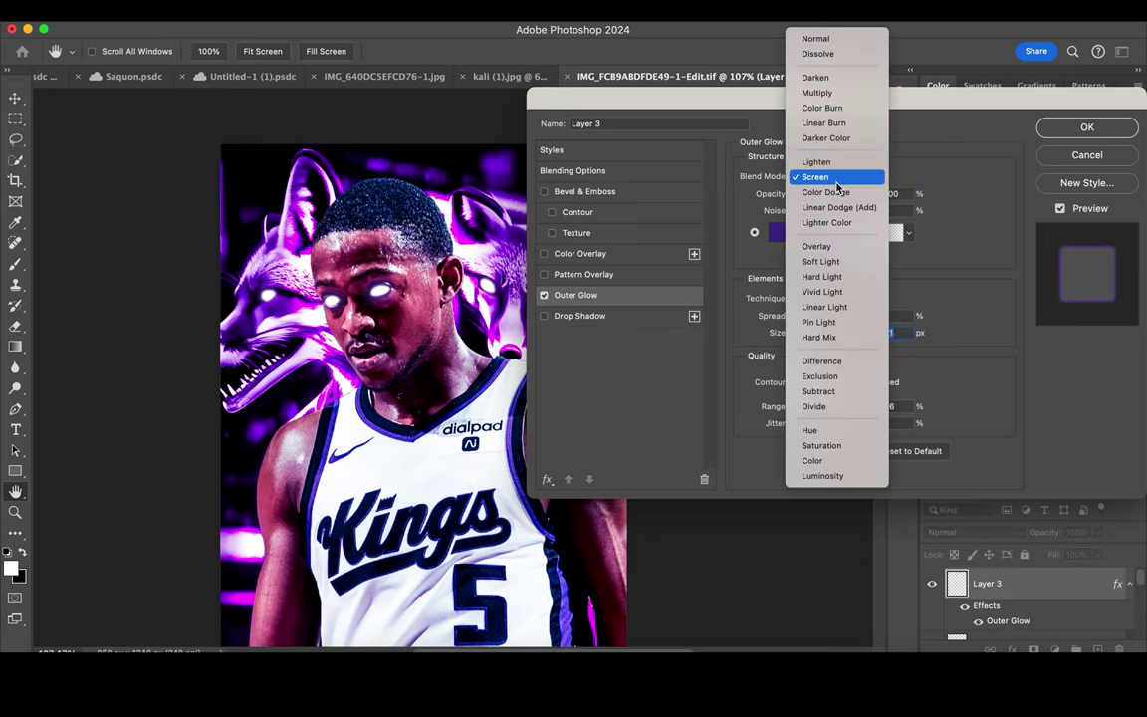
{"action": "left_click", "coordinate": [835, 279]}
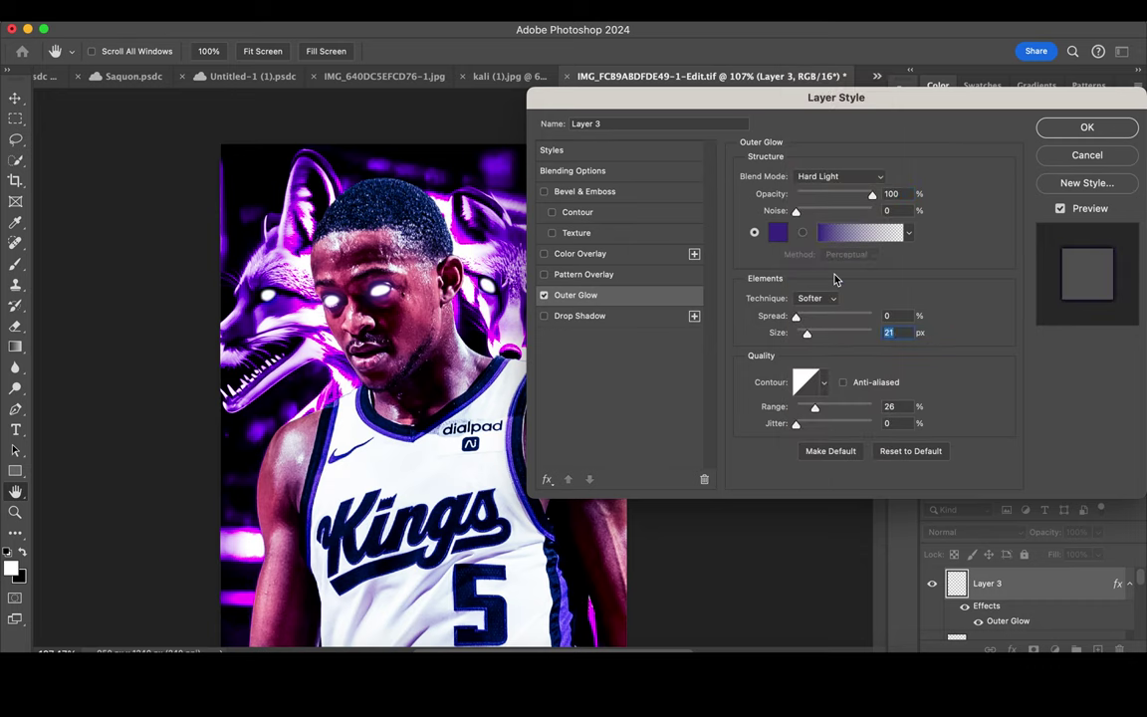
{"action": "left_click", "coordinate": [839, 177]}
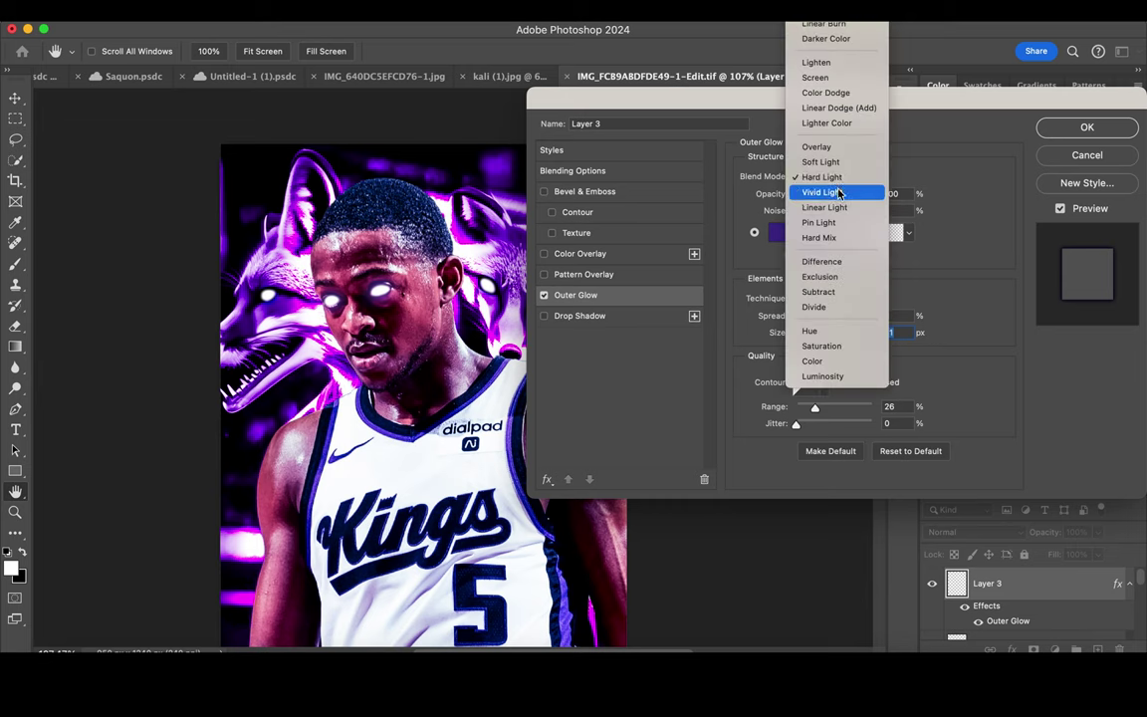
{"action": "left_click", "coordinate": [839, 191]}
{"action": "left_click", "coordinate": [839, 176]}
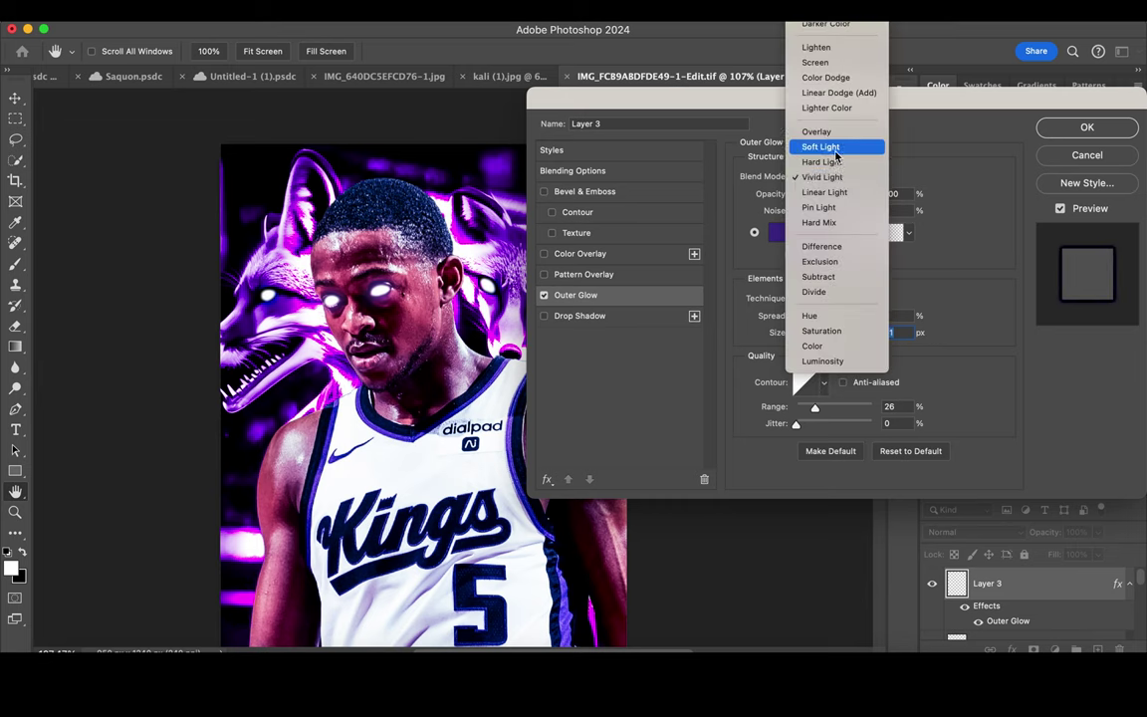
{"action": "left_click", "coordinate": [835, 155]}
{"action": "left_click", "coordinate": [835, 177]}
{"action": "left_click", "coordinate": [835, 225]}
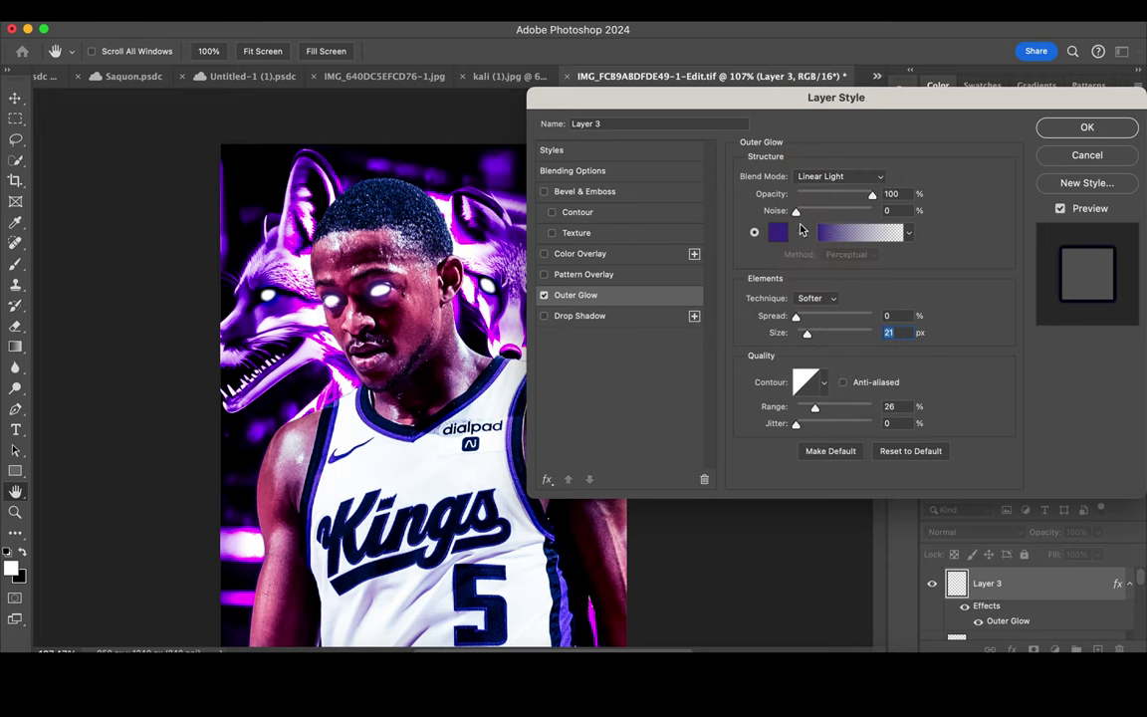
{"action": "left_click", "coordinate": [835, 176]}
{"action": "left_click", "coordinate": [835, 160]}
- Set the fox eye glow colour to vivid purple #8e1cc9 and apply it
{"action": "left_click", "coordinate": [778, 232]}
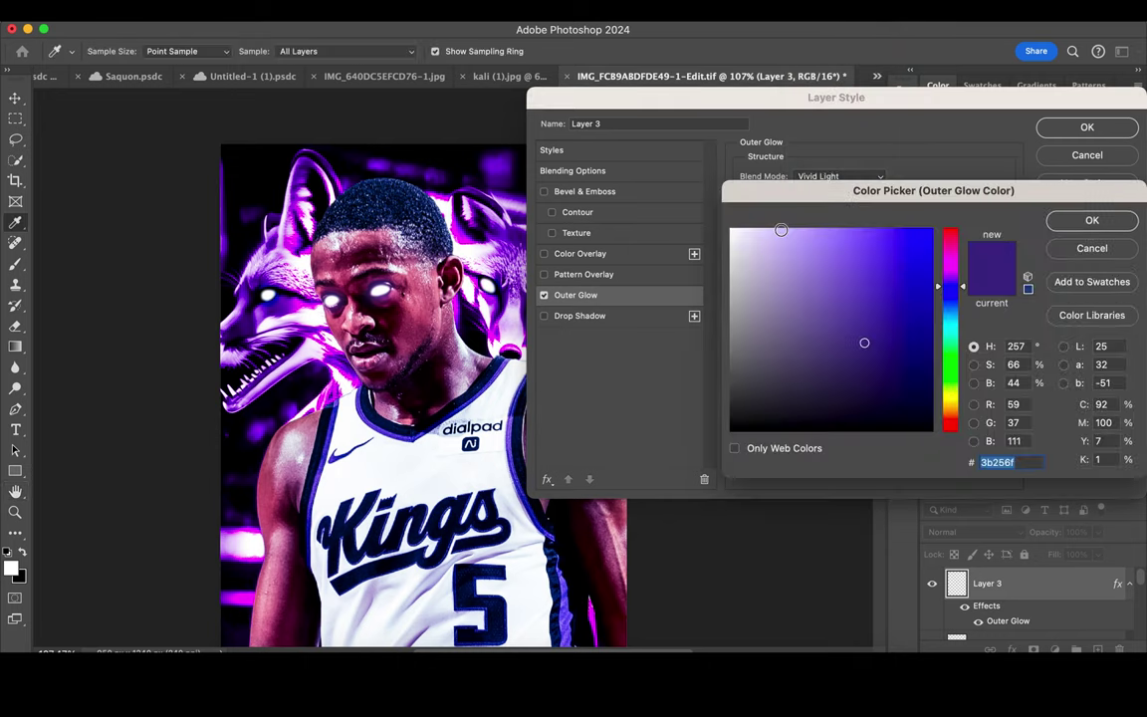
{"action": "left_click", "coordinate": [952, 276]}
{"action": "left_click", "coordinate": [899, 266]}
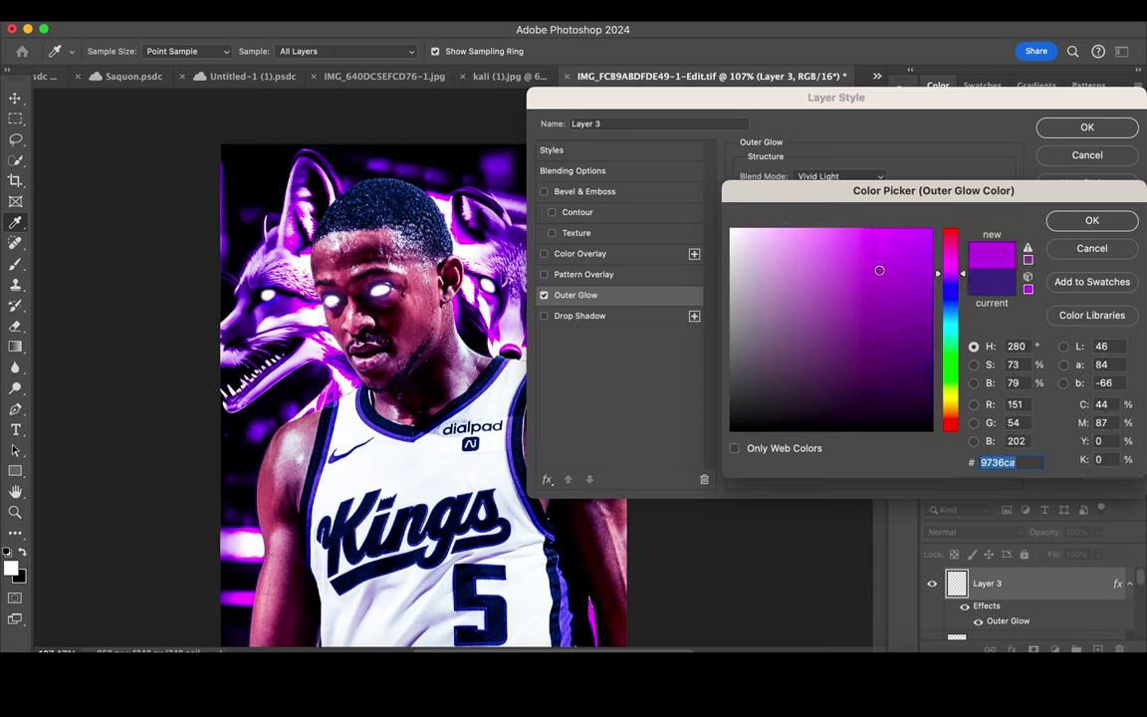
{"action": "left_click_drag", "start_coordinate": [899, 266], "coordinate": [675, 219]}
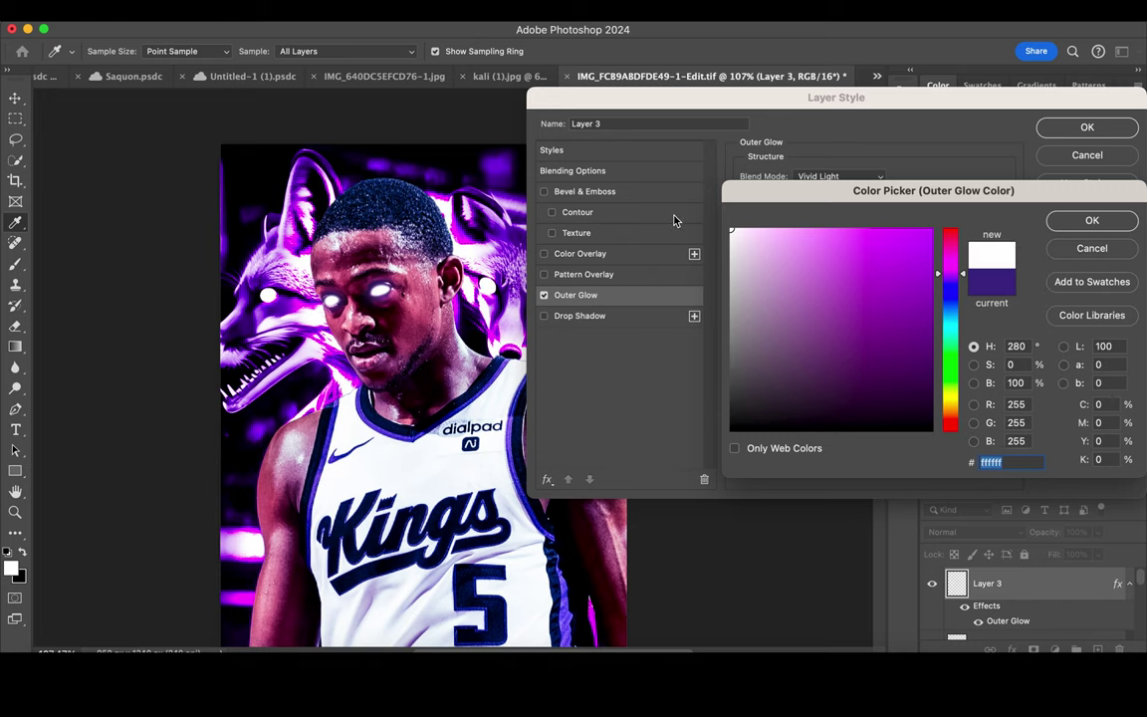
{"action": "left_click", "coordinate": [906, 272]}
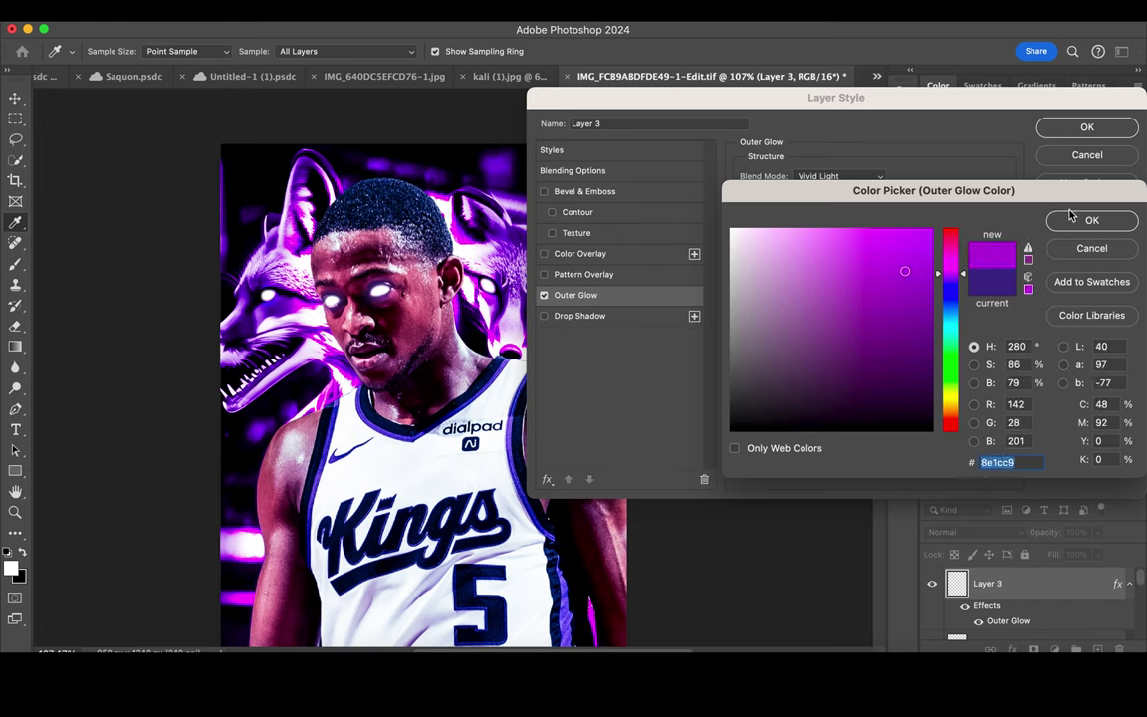
{"action": "left_click", "coordinate": [1093, 220]}
{"action": "left_click", "coordinate": [1079, 130]}
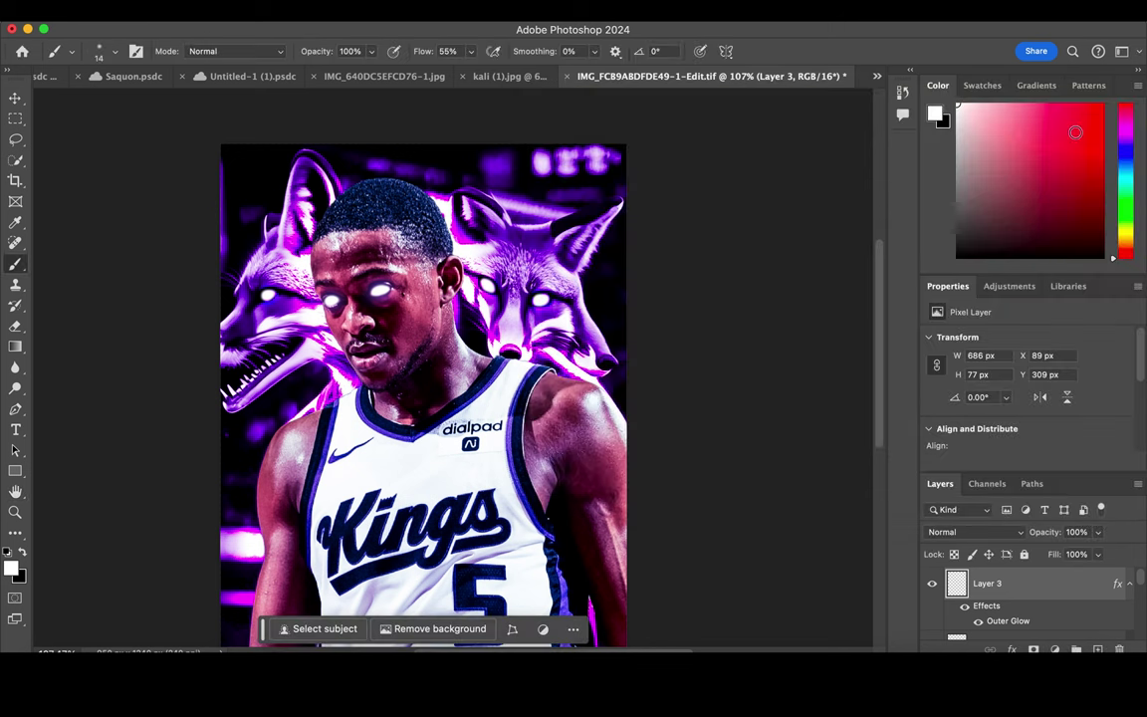